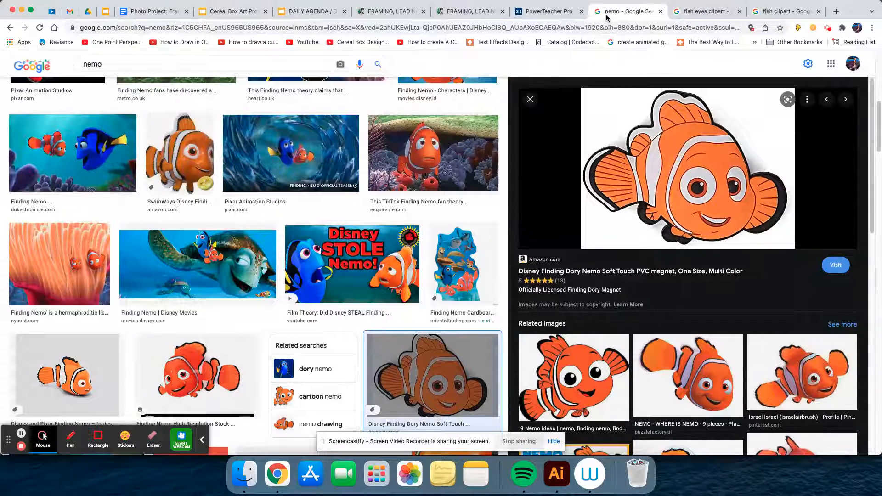
- Launch Photoshop from the installed Creative Cloud apps and quit Creative Cloud
mouse_move(616, 2)
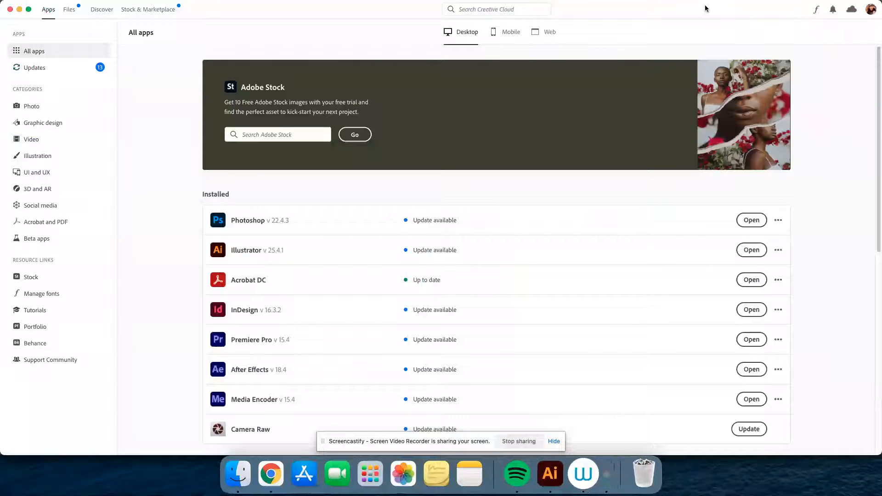
left_click(751, 220)
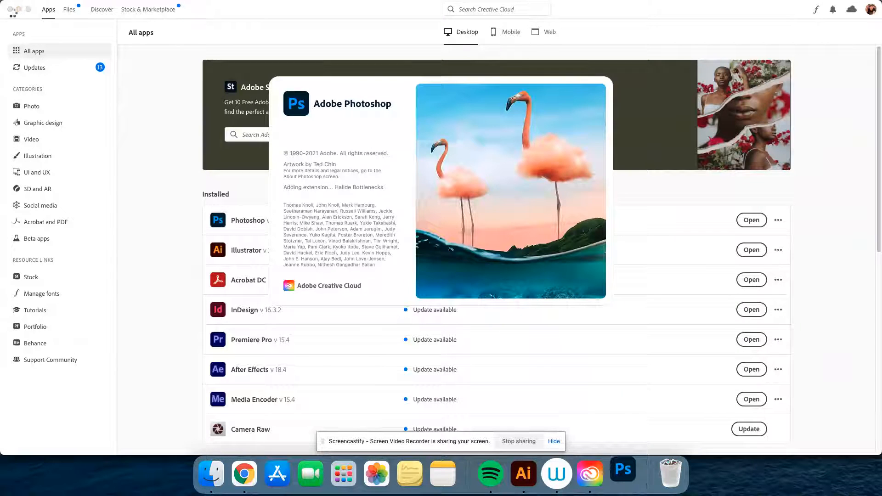
right_click(596, 490)
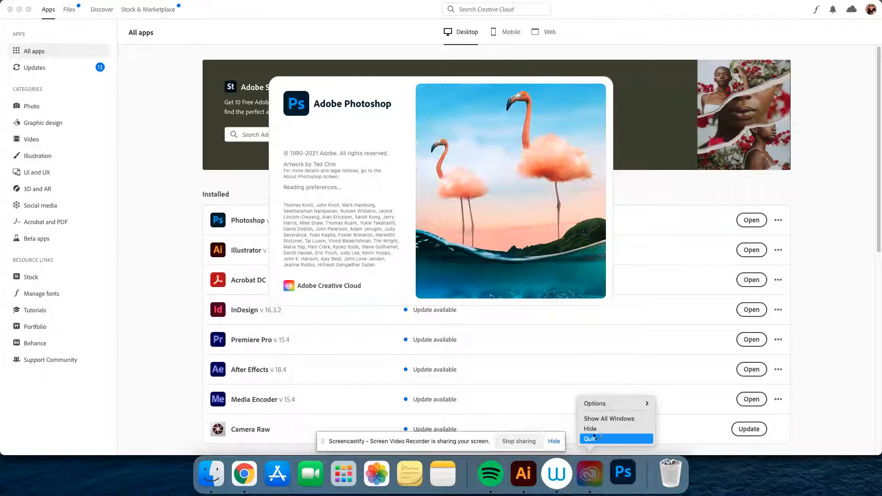
left_click(596, 433)
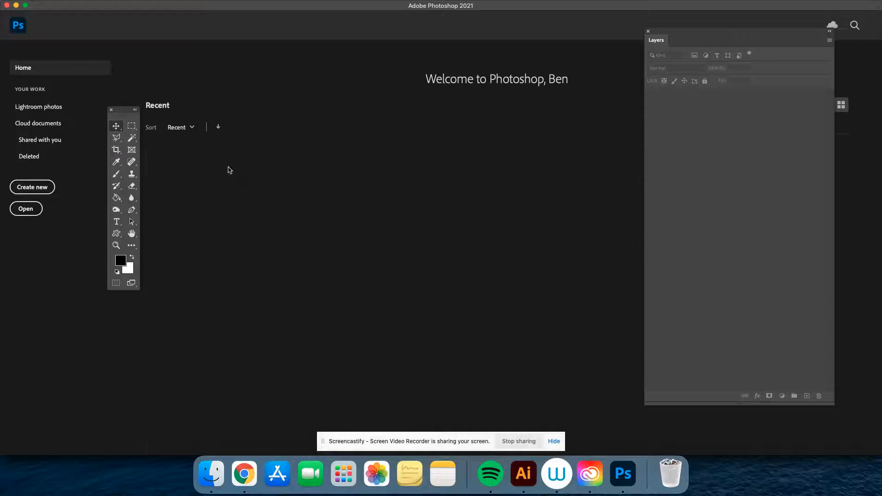
- Create a new blank 19 x 13 inch landscape document at 300 pixels/inch in RGB Color with a white background
left_click(32, 203)
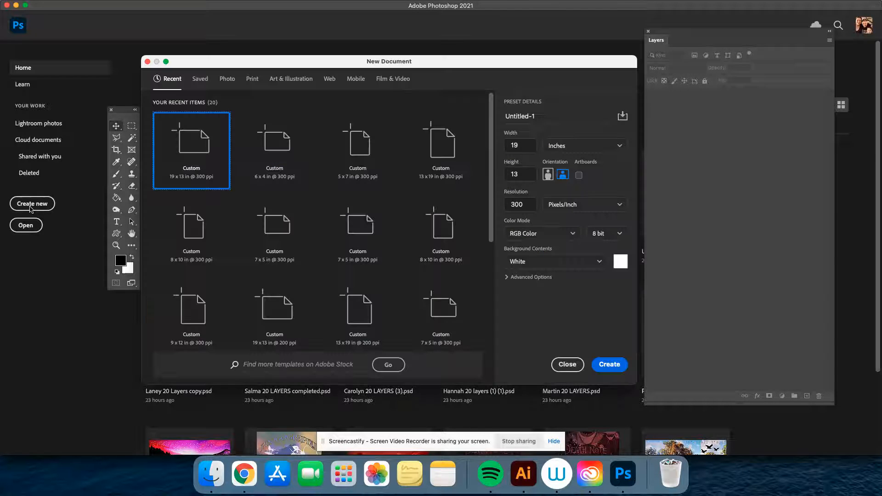
left_click(602, 365)
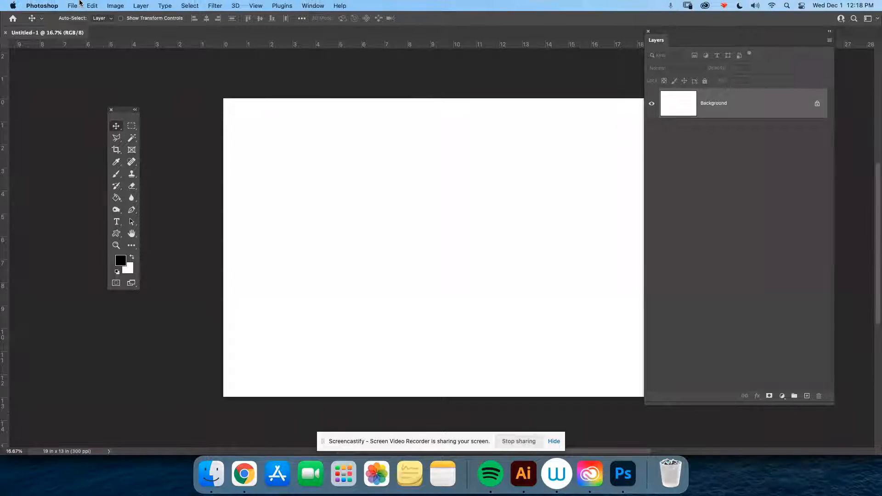
- Switch to Chrome, save the Finding Dory Nemo magnet image from the nemo results to the Desktop, and close its preview
left_click(258, 467)
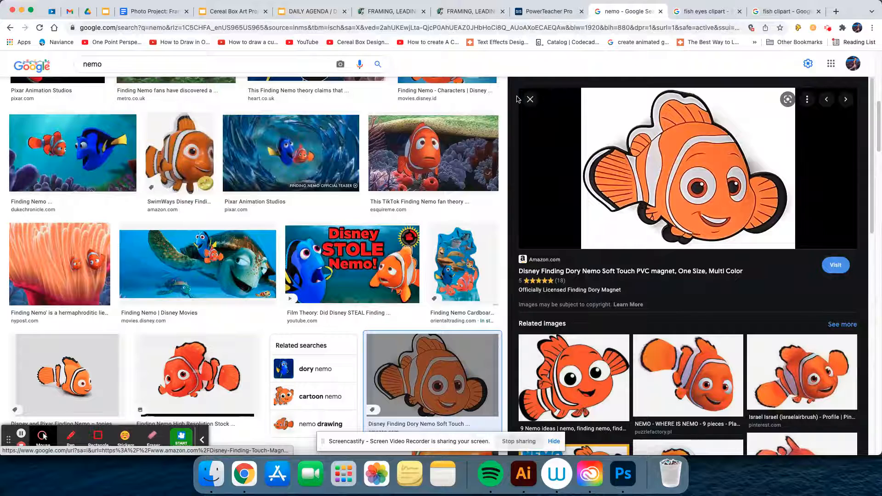
right_click(699, 163)
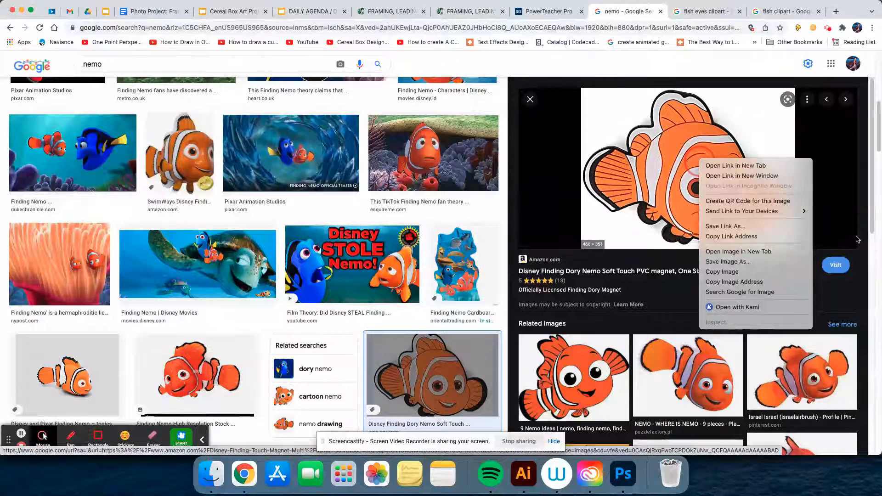
left_click(718, 266)
left_click(484, 250)
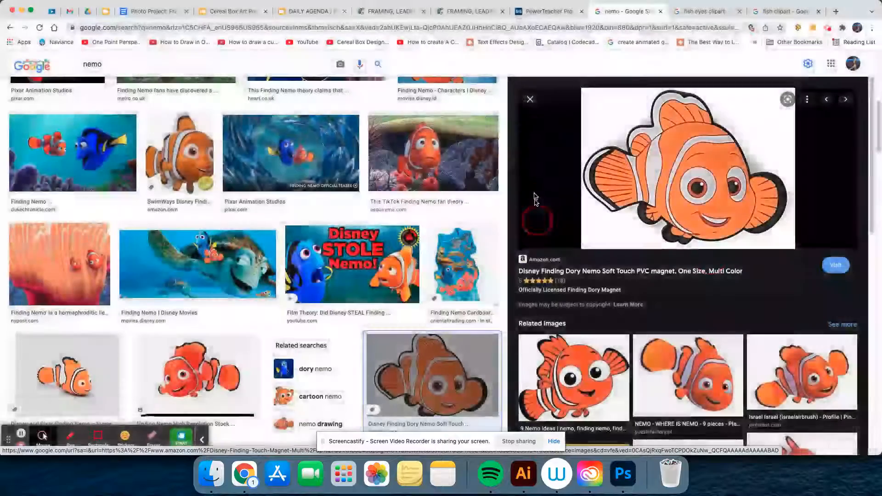
left_click(529, 99)
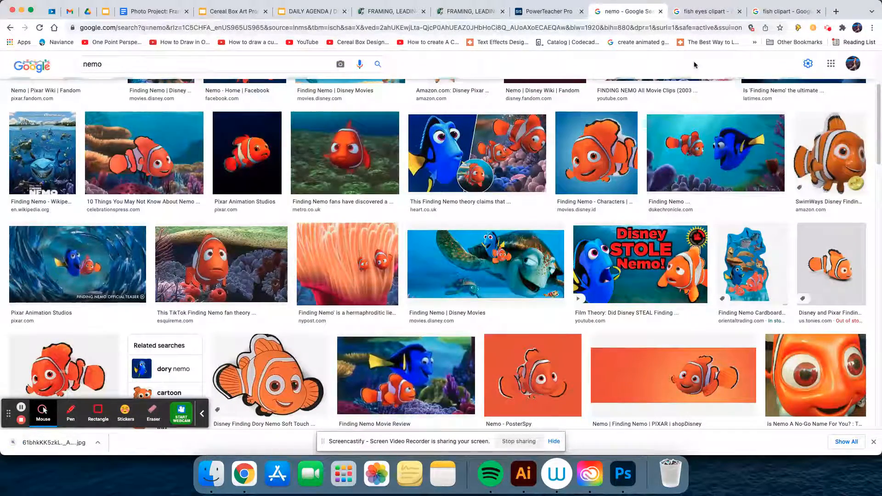
- Save the Cliparts Zone cartoon eyes image from the fish eyes clipart results to the Desktop as images, and close that browser tab
left_click(702, 11)
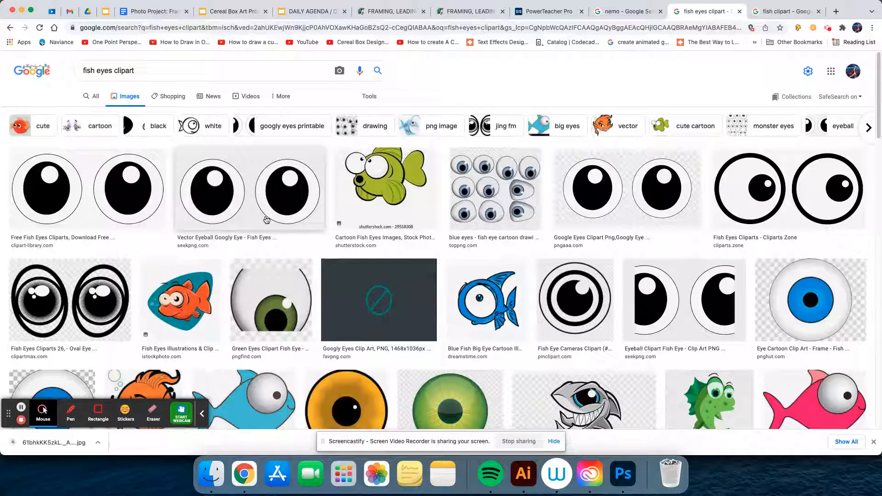
scroll(513, 267, "down", 5)
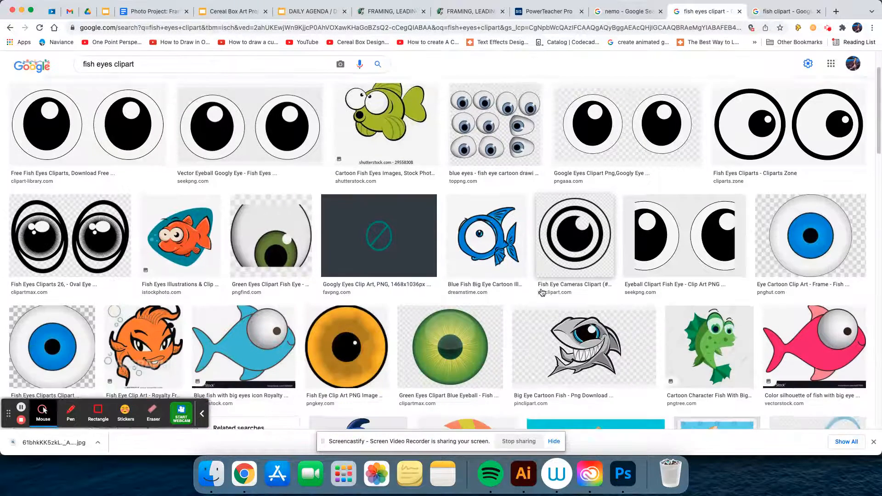
scroll(555, 300, "down", 2)
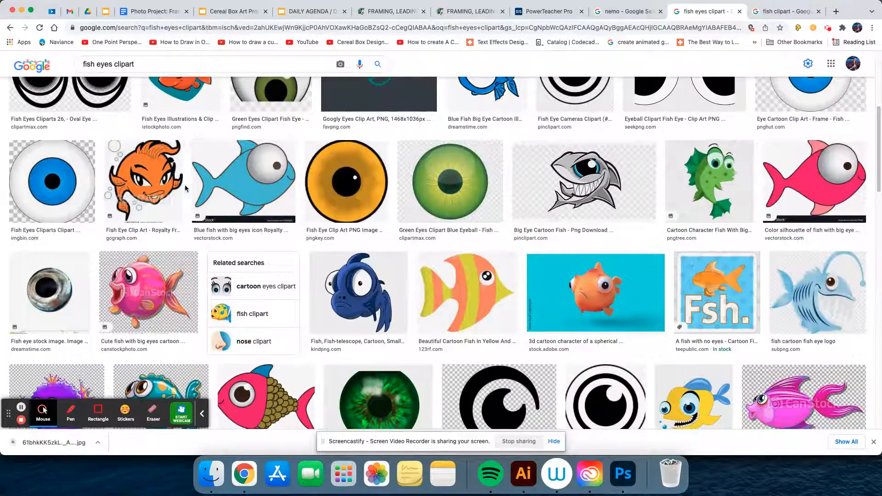
scroll(176, 198, "up", 4)
scroll(176, 197, "up", 1)
left_click(757, 132)
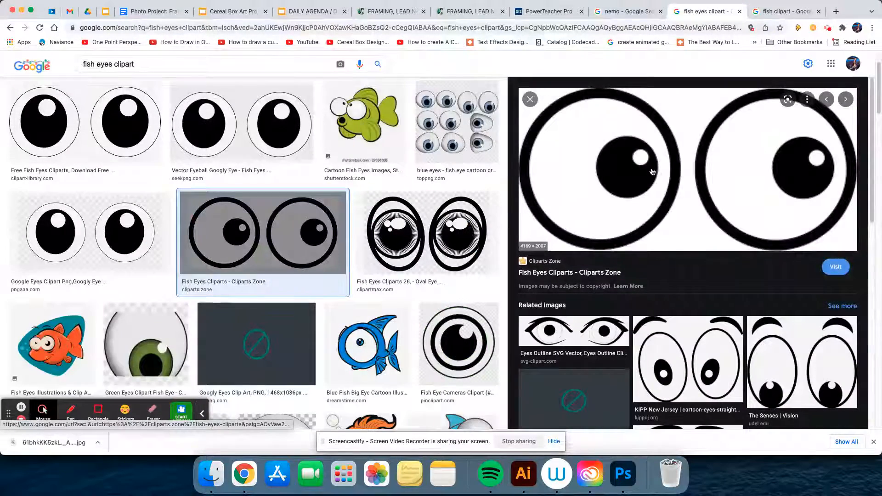
right_click(640, 161)
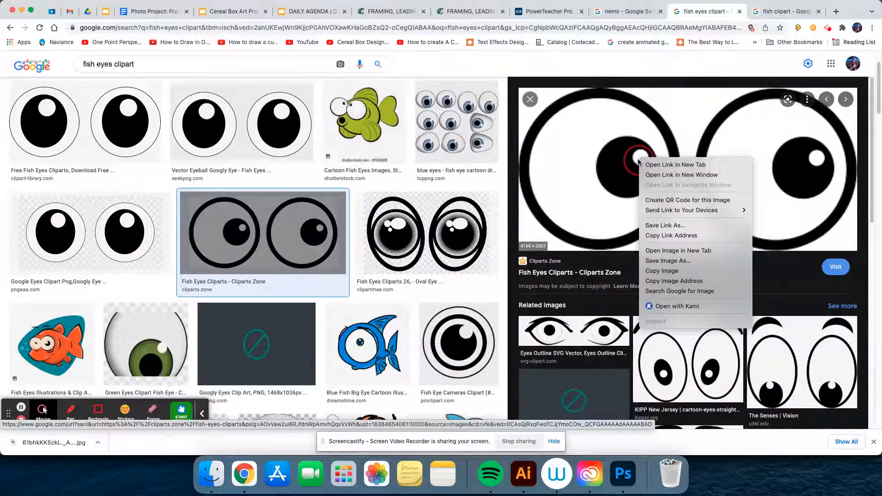
left_click(689, 262)
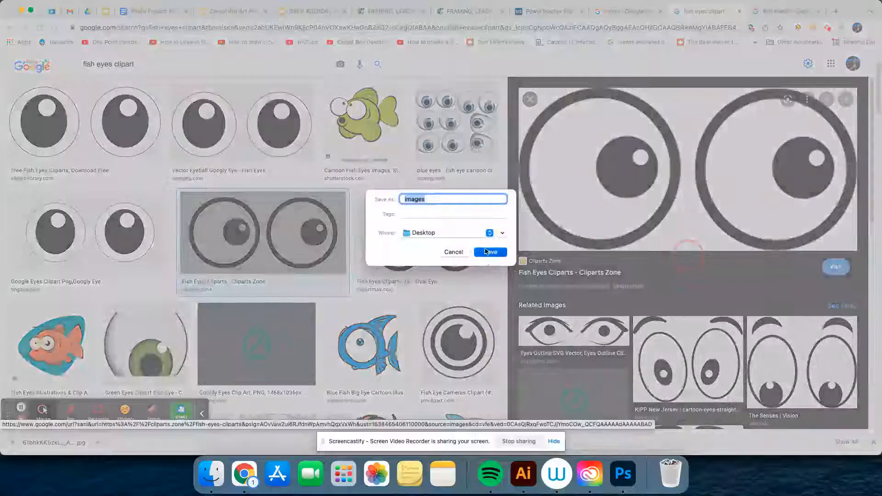
key("Return")
left_click(739, 12)
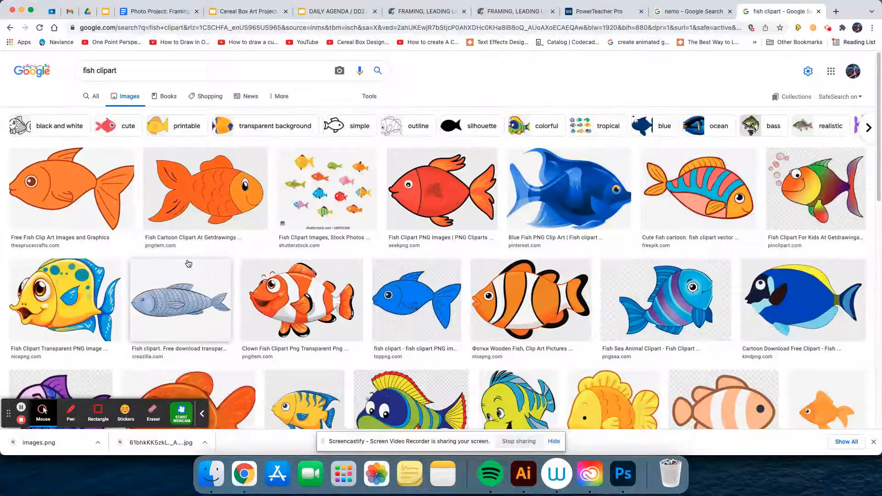
- Browse the fish clipart results and save the Freepik cute fish cartoon with blue and pink stripes to the Desktop
scroll(400, 333, "down", 2)
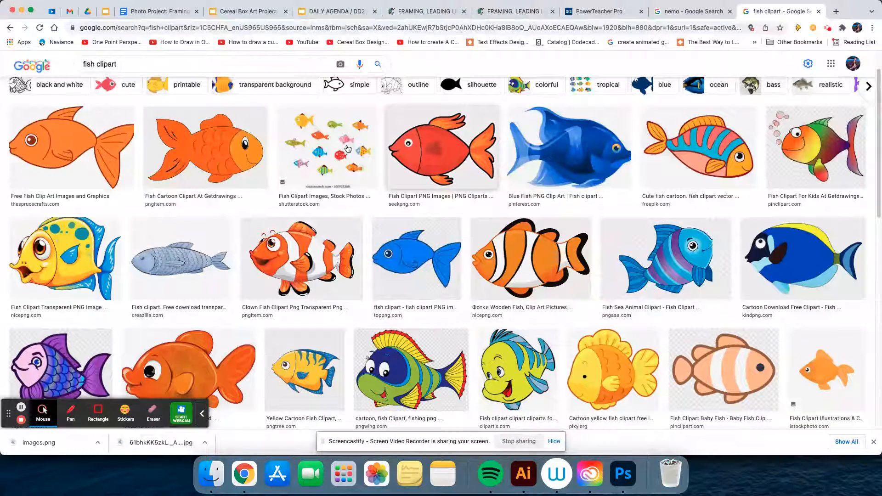
left_click(91, 155)
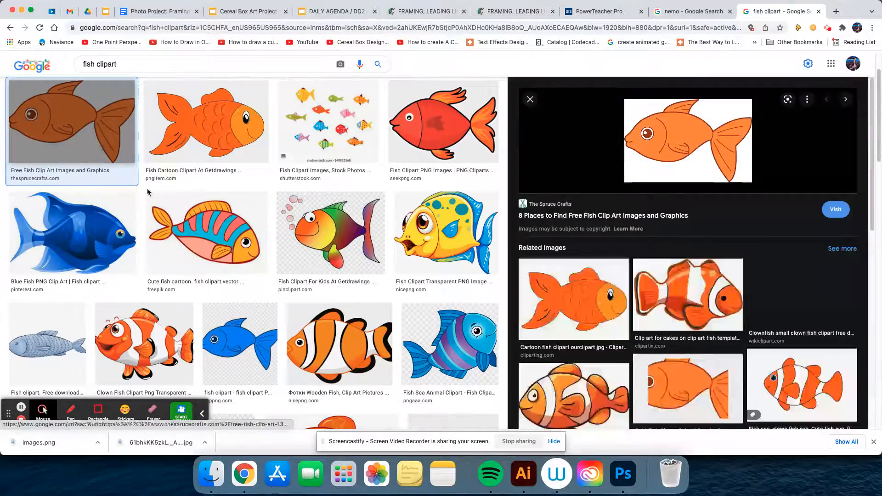
left_click(530, 101)
scroll(508, 209, "down", 10)
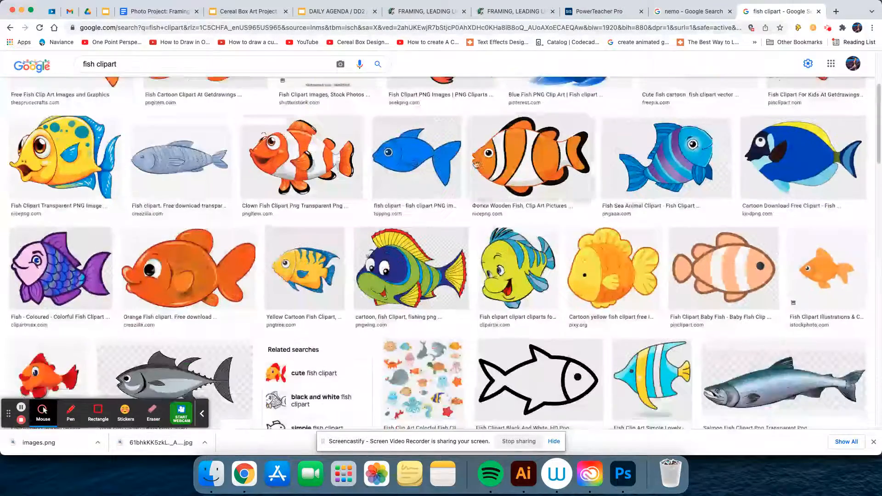
scroll(508, 208, "down", 2)
scroll(508, 208, "up", 5)
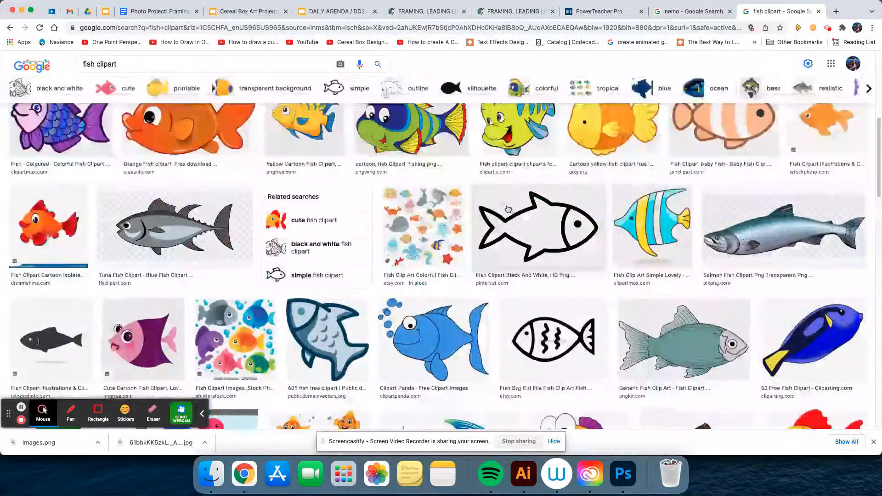
scroll(508, 209, "up", 4)
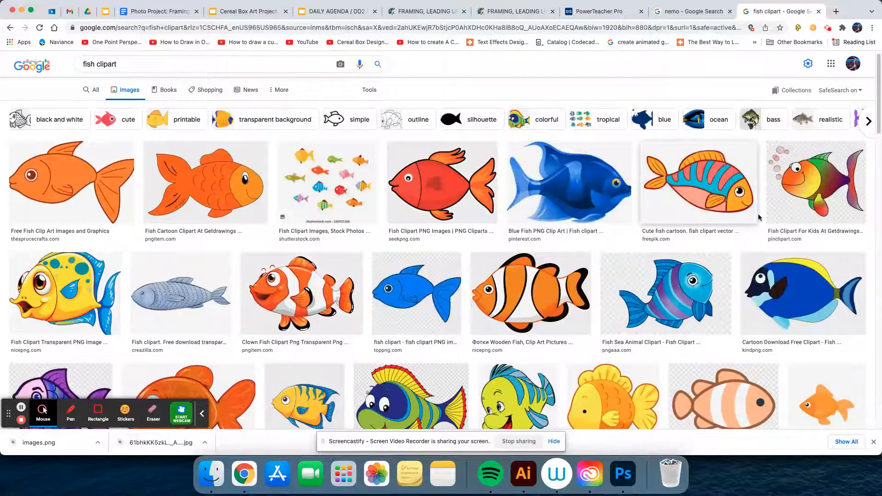
left_click(734, 197)
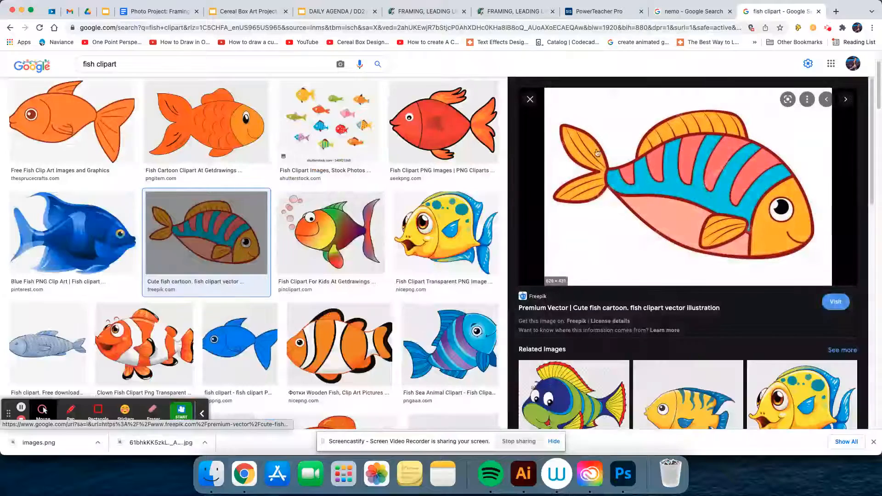
right_click(672, 164)
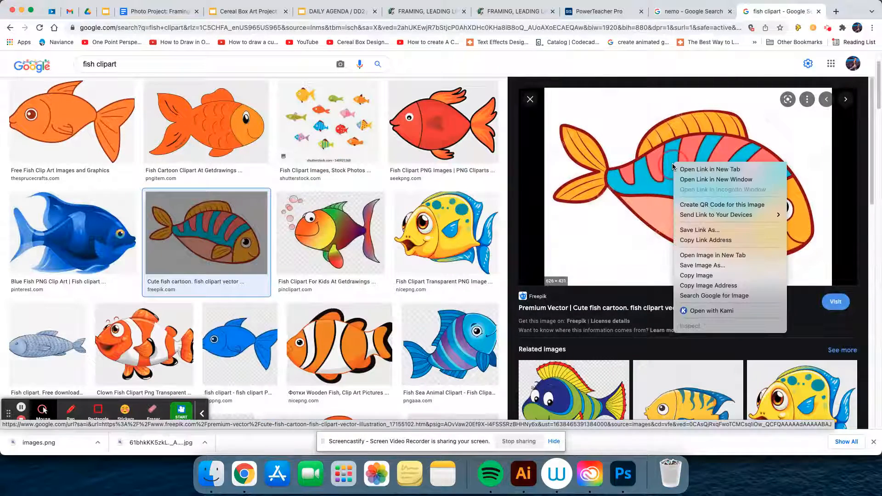
left_click(702, 265)
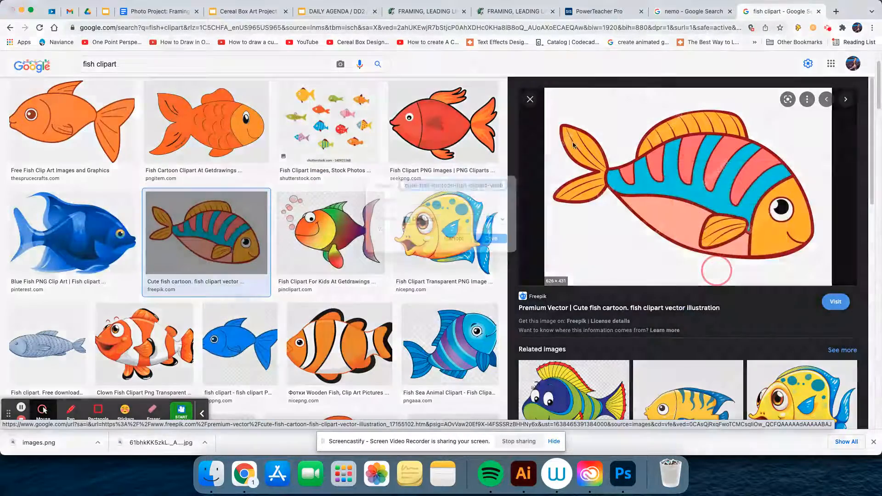
key("Return")
- Switch to Photoshop and open the Nemo image from the Desktop
left_click(623, 474)
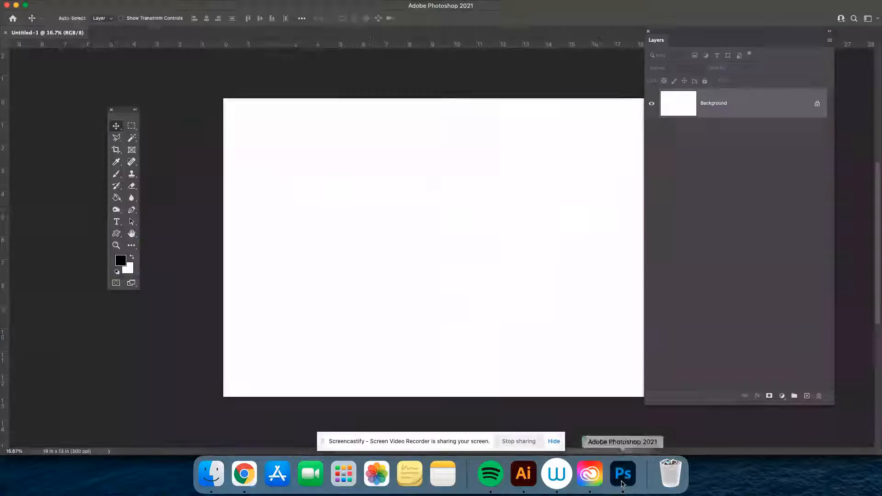
key("super+o")
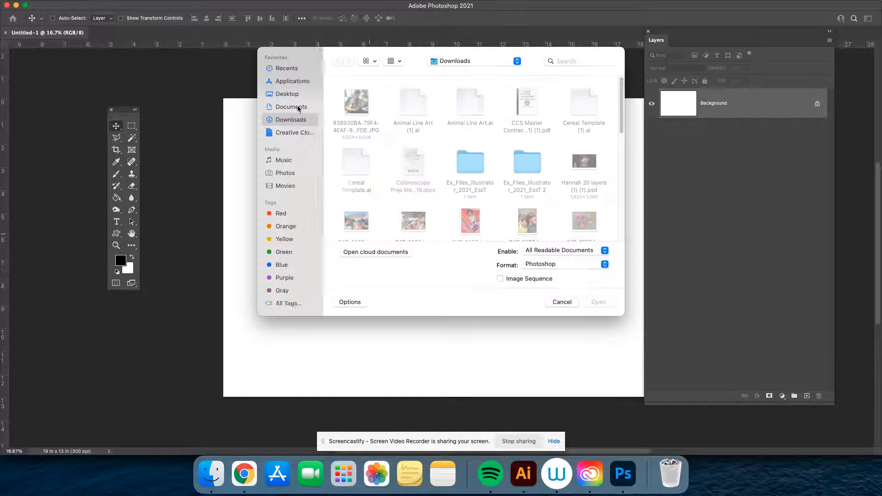
left_click(287, 94)
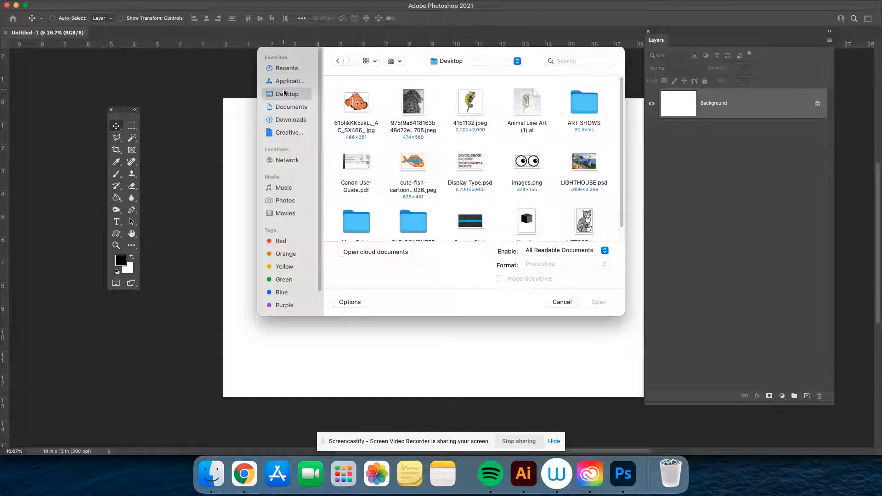
left_click(354, 99)
double_click(354, 94)
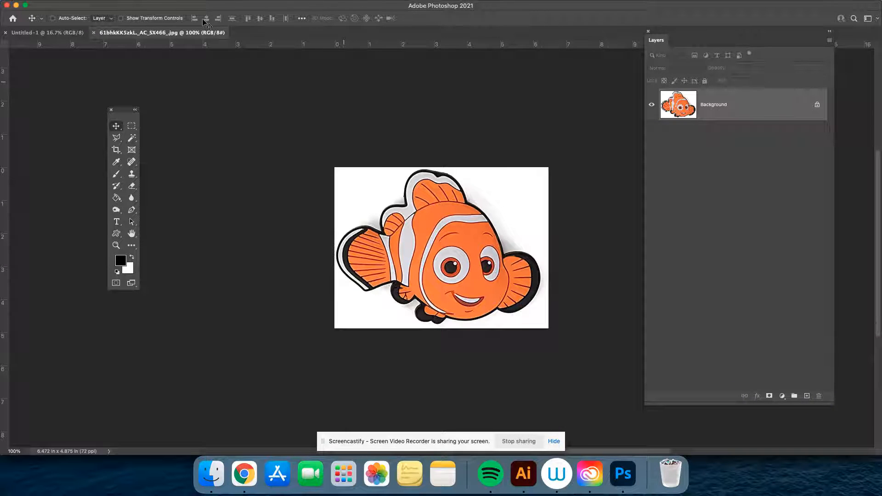
- Unlock the Nemo background layer and delete the white area around the fish using a Magic Wand selection, then deselect
left_click(818, 106)
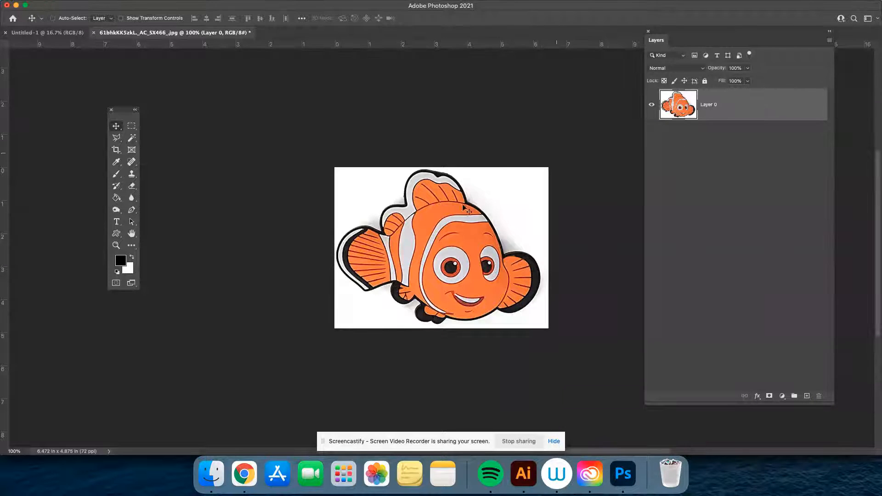
key("w")
left_click(355, 191)
key("Delete")
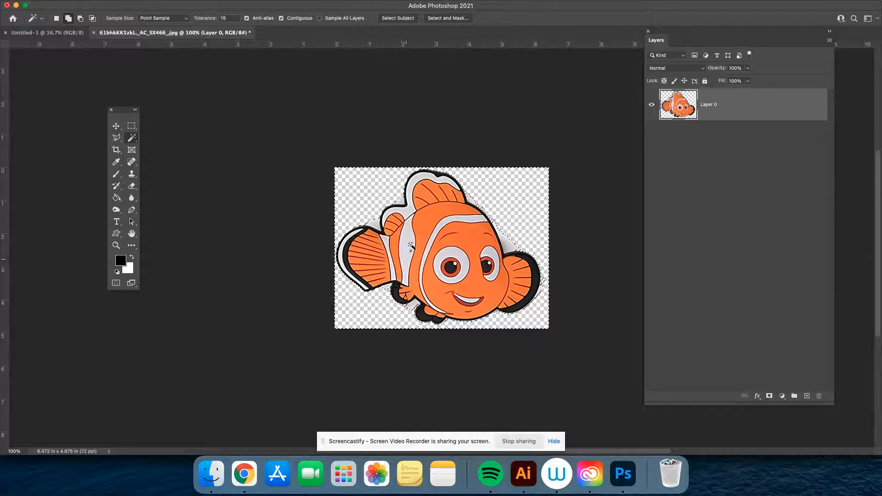
key("super+d")
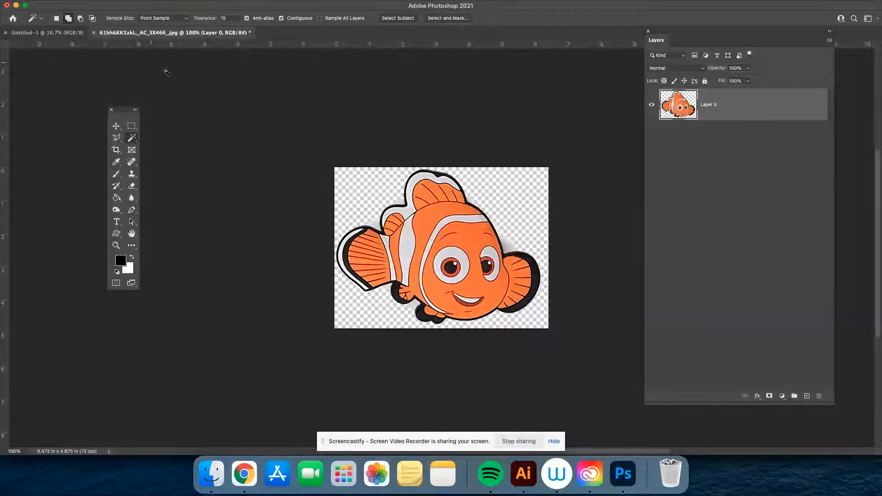
- Float the Nemo document in its own window and copy its fish layer into the Untitled-1 document
key("v")
left_click_drag(173, 34, 520, 372)
left_click_drag(690, 106, 549, 216)
- Enlarge the Nemo fish proportionally with Free Transform and move it near the middle of the canvas
key("super+t")
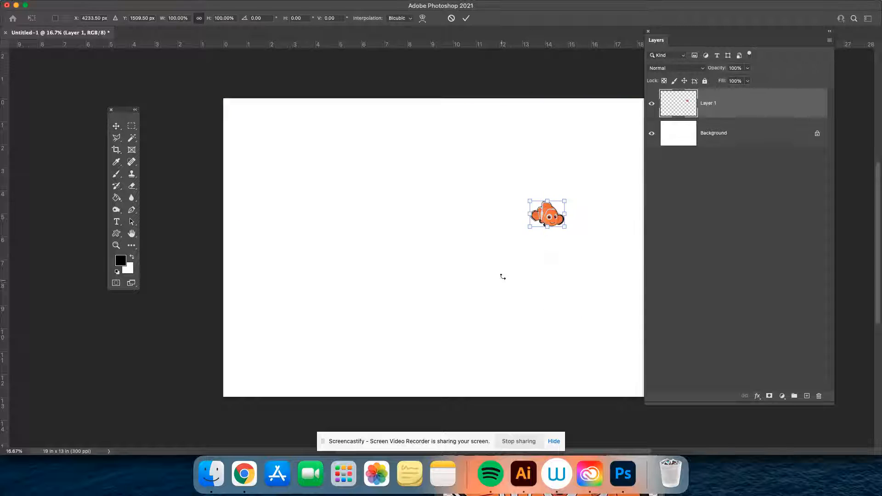
left_click_drag(531, 228, 415, 311)
left_click_drag(489, 270, 397, 244)
key("Return")
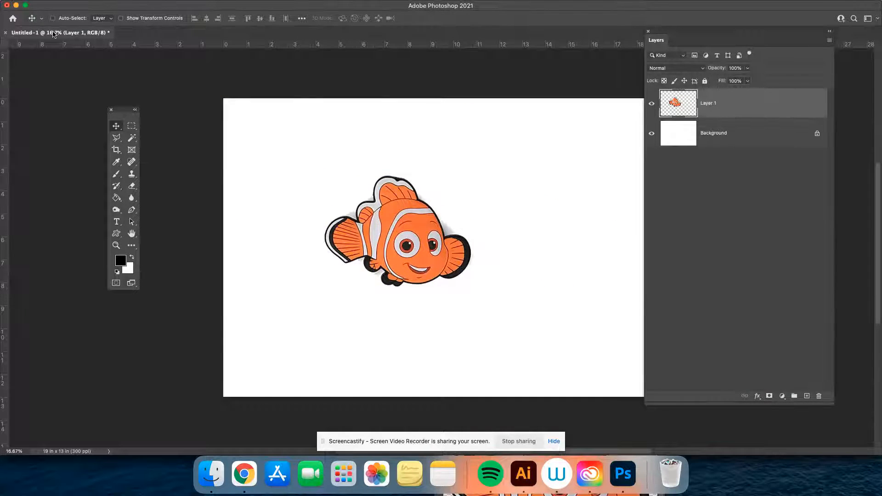
- Float the Untitled-1 document, then open the cute-fish-cartoon JPEG from the Desktop and float it in its own window
left_click_drag(53, 34, 82, 65)
key("super+o")
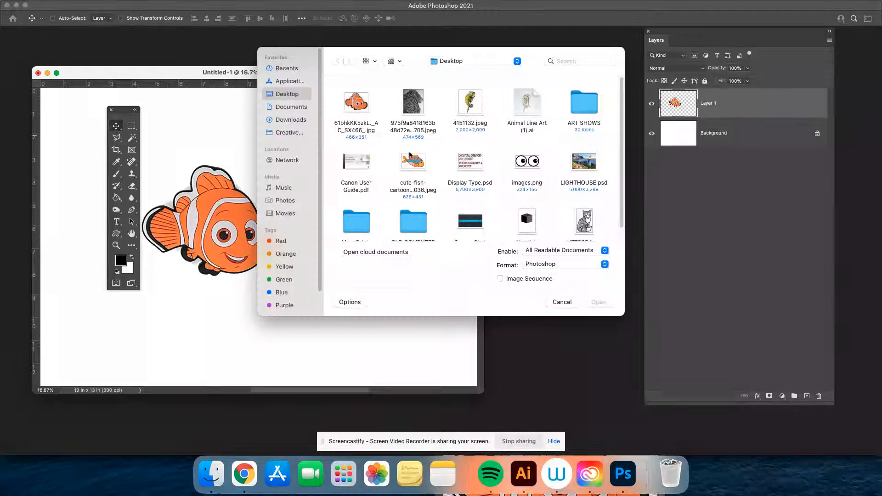
double_click(412, 163)
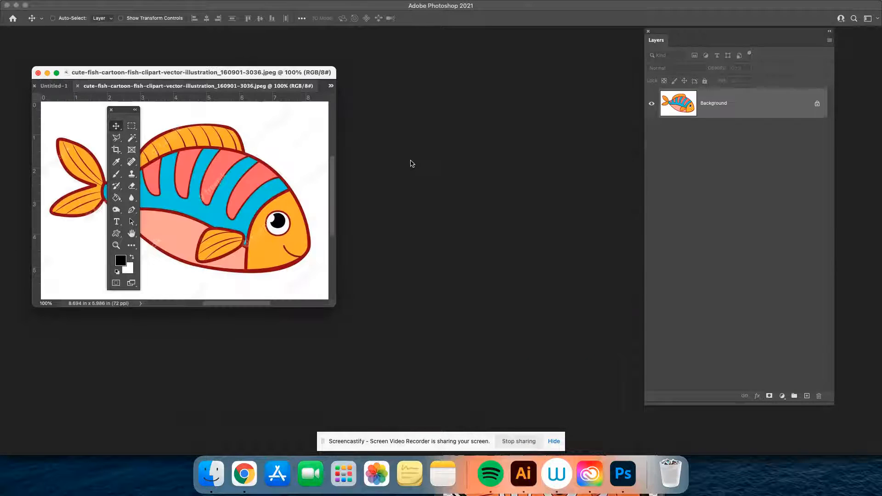
left_click_drag(247, 87, 781, 228)
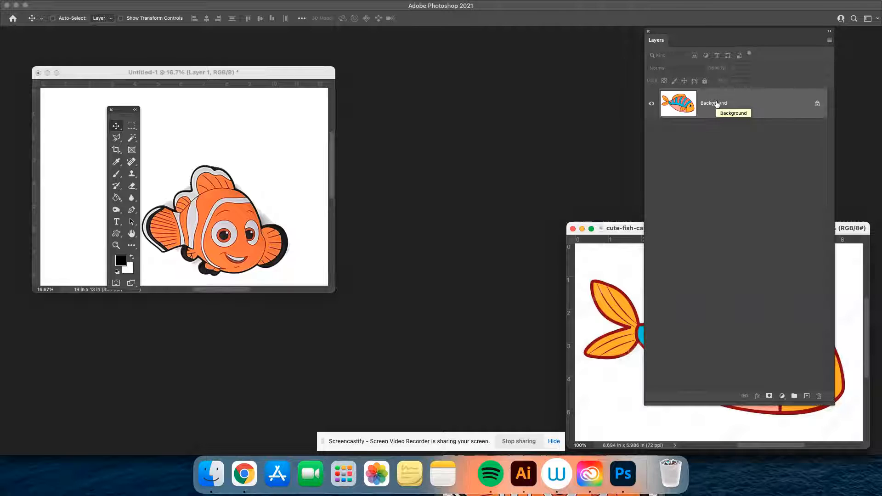
- Unlock the striped fish's background layer and delete the white area around the fish using a Magic Wand selection
left_click(819, 103)
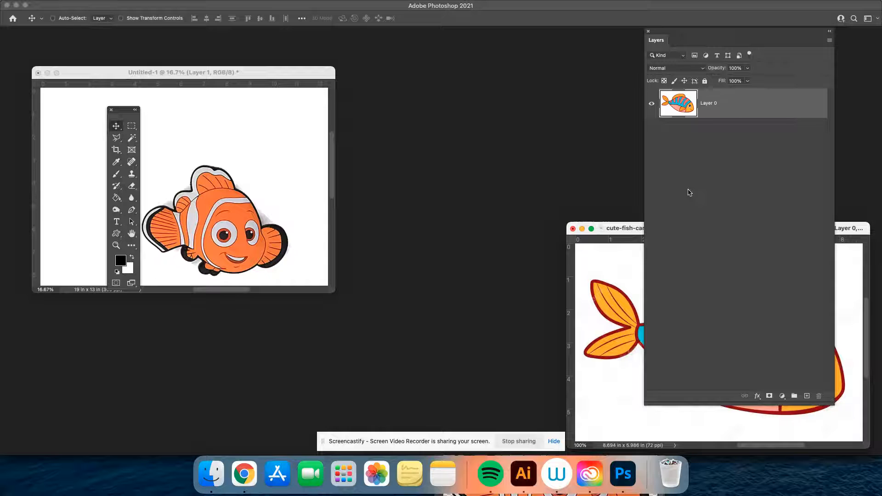
left_click_drag(634, 232, 441, 102)
key("w")
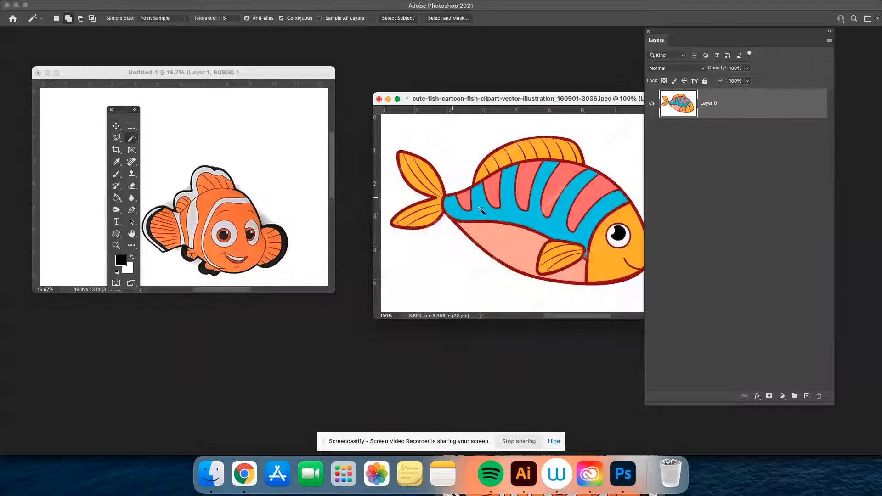
left_click(466, 148)
key("Delete")
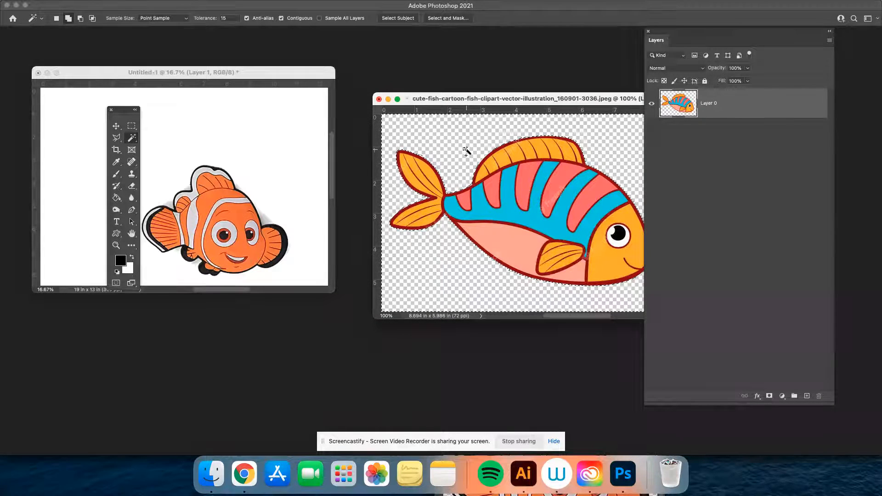
- Copy the striped fish into the Untitled-1 document and close its source file without saving
key("v")
left_click_drag(554, 233, 239, 213)
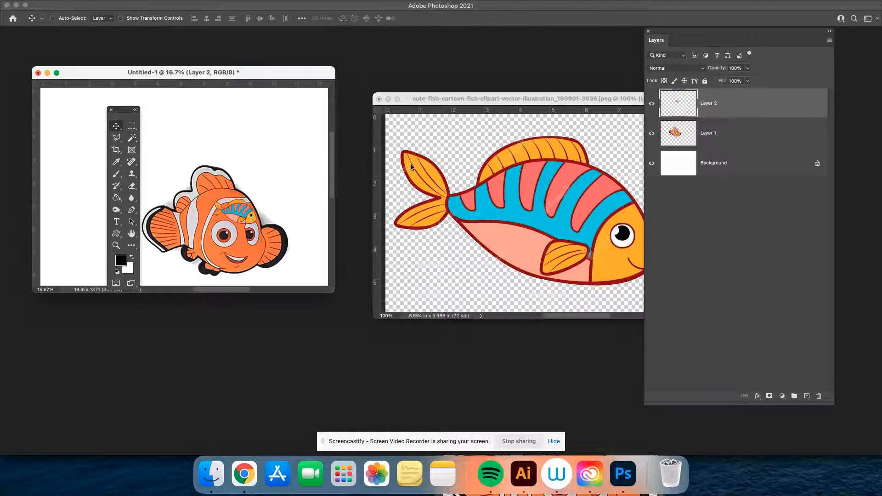
left_click(379, 100)
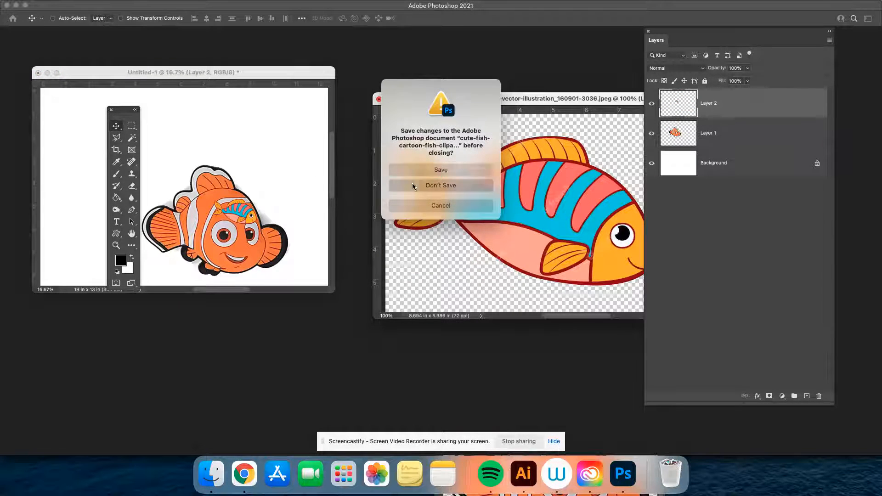
left_click(413, 185)
- Enlarge the striped fish to about 643% with Free Transform, rotate it slightly counterclockwise and position it over Nemo
key("f")
left_click_drag(405, 246, 452, 248)
key("super+t")
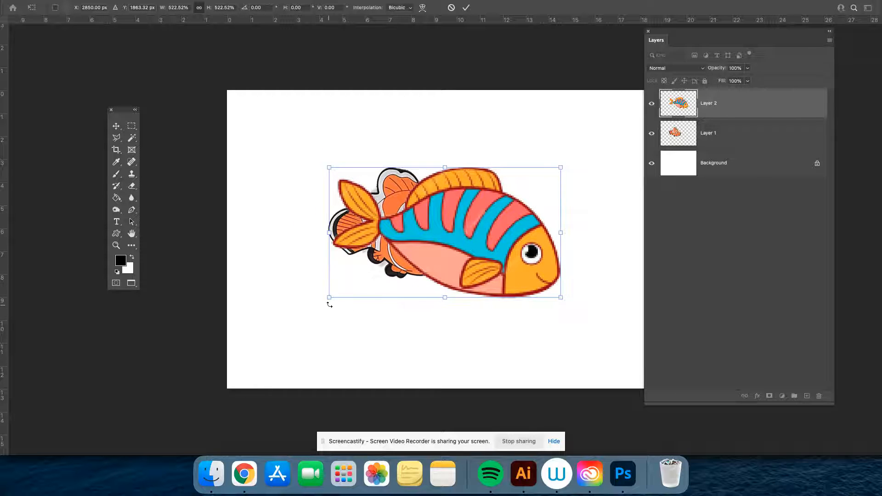
left_click_drag(330, 299, 275, 328)
left_click_drag(407, 295, 464, 275)
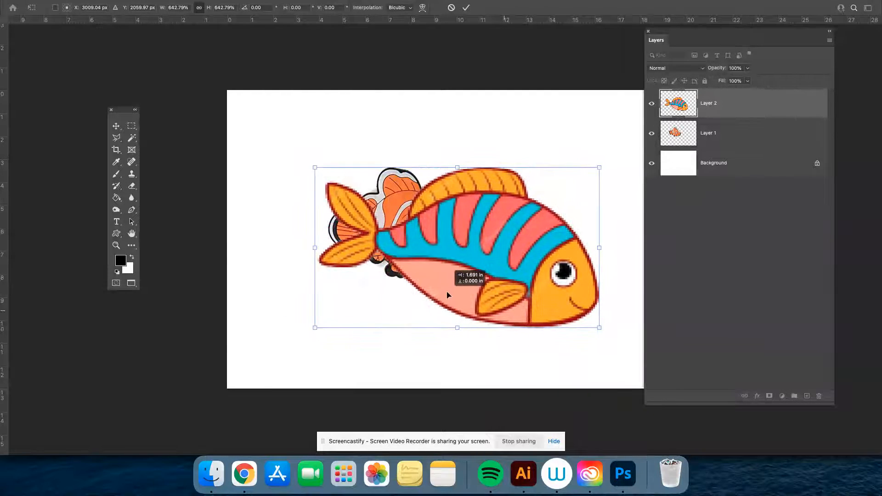
left_click_drag(578, 346, 591, 328)
key("Return")
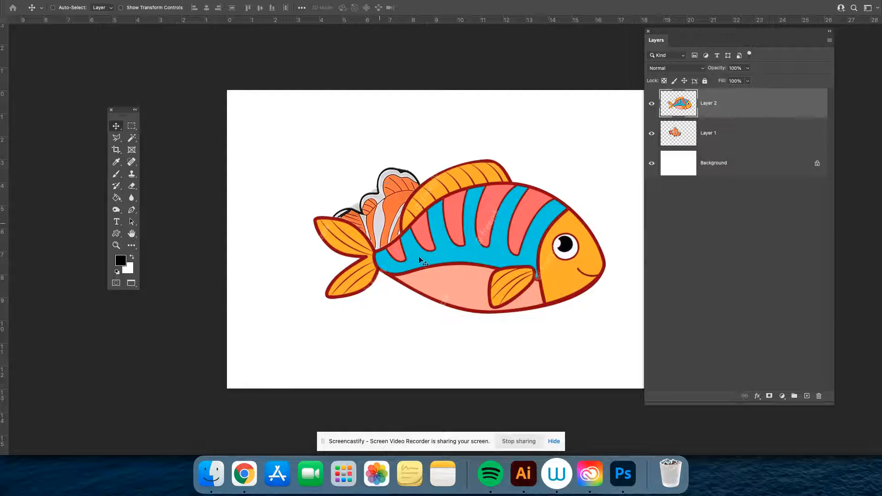
mouse_move(452, 212)
left_mouse_down()
mouse_move(542, 190)
mouse_move(439, 195)
left_mouse_up()
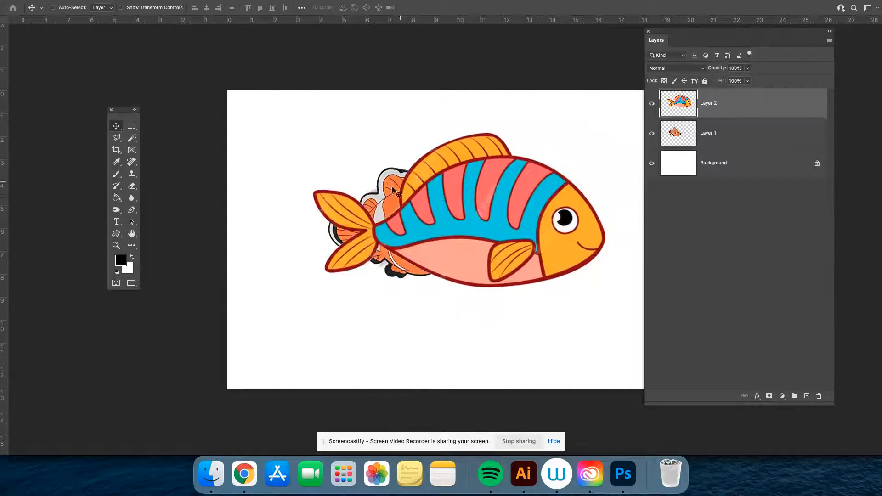
- Select the striped fish's tail with a Polygonal Lasso outline that cuts where the tail meets the body
key("l")
left_click(382, 214)
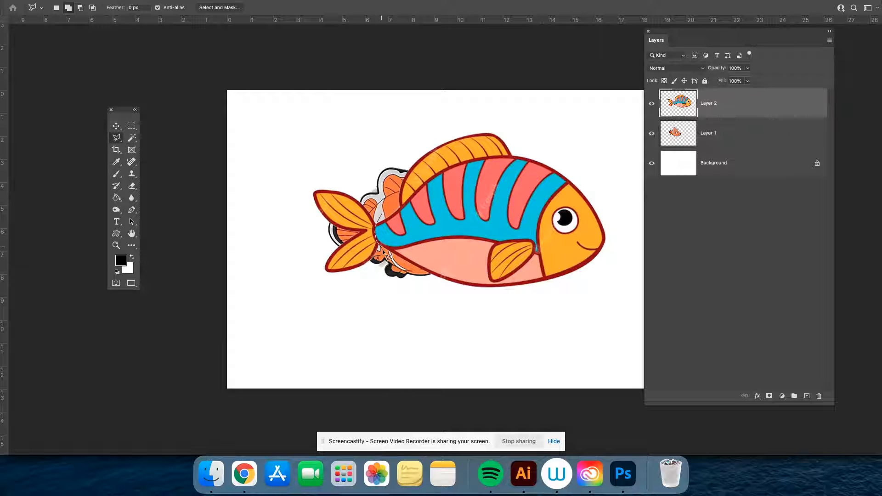
left_click(352, 303)
left_click(281, 230)
left_click(309, 154)
left_click(346, 171)
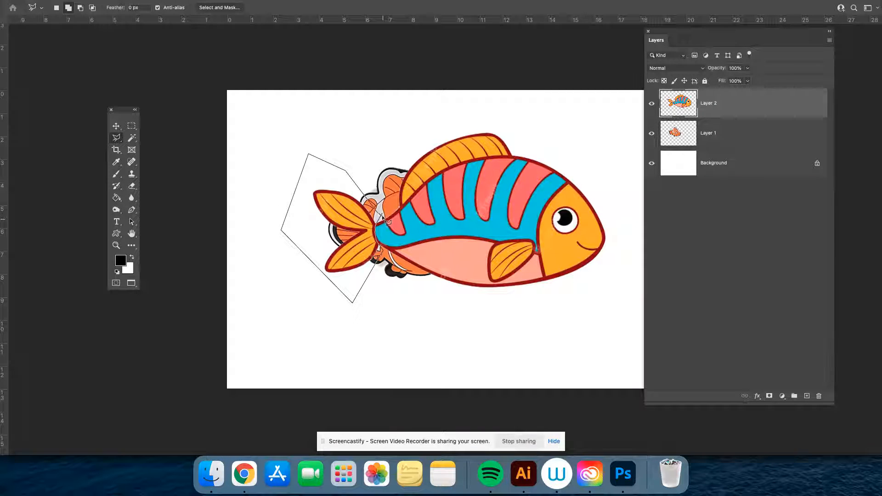
left_click(383, 214)
key("Delete")
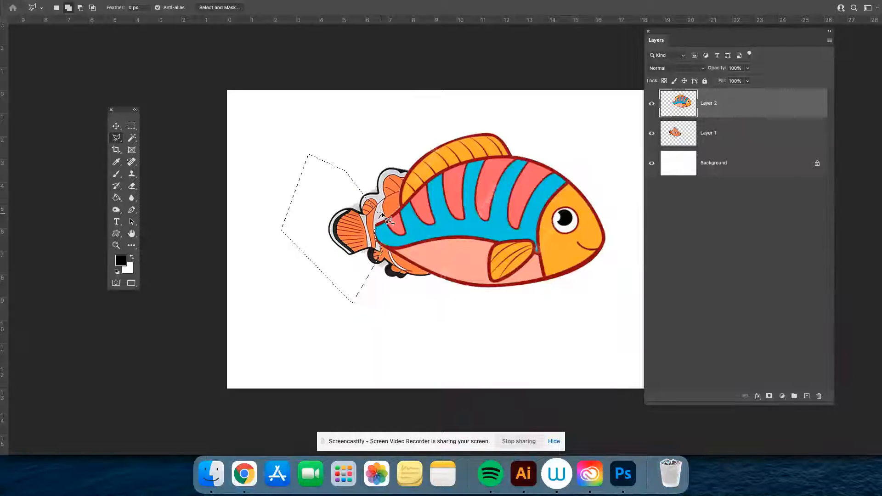
key("super+z")
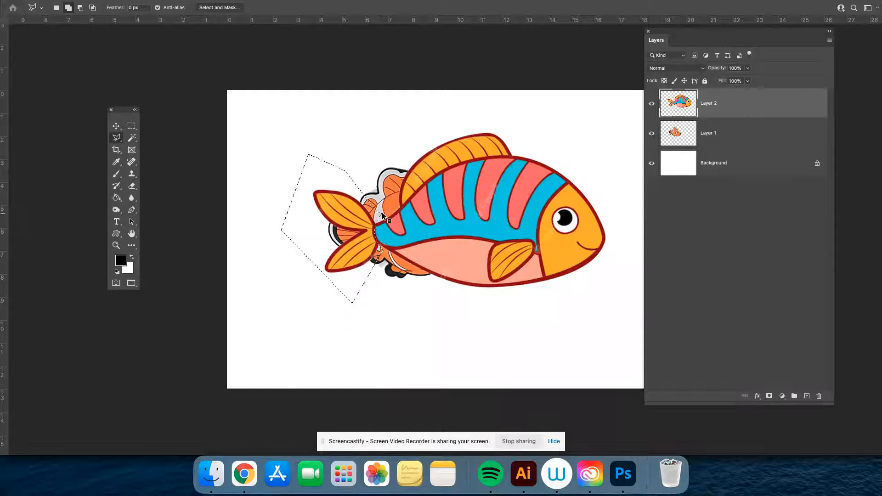
key("Delete")
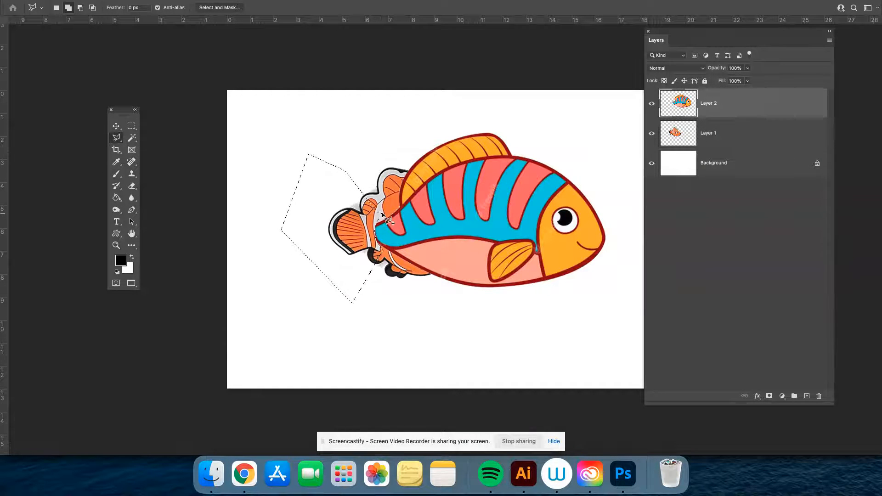
key("super+z")
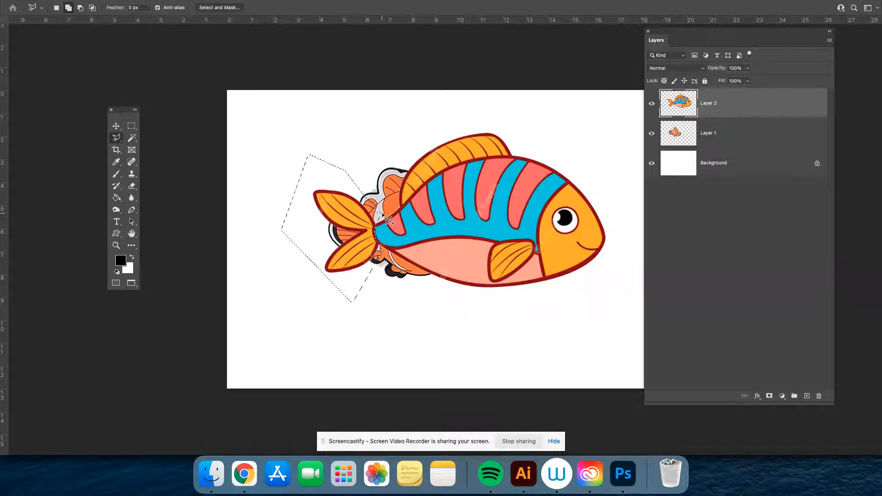
- Copy the selected tail of the striped fish to a new layer
key("super+j")
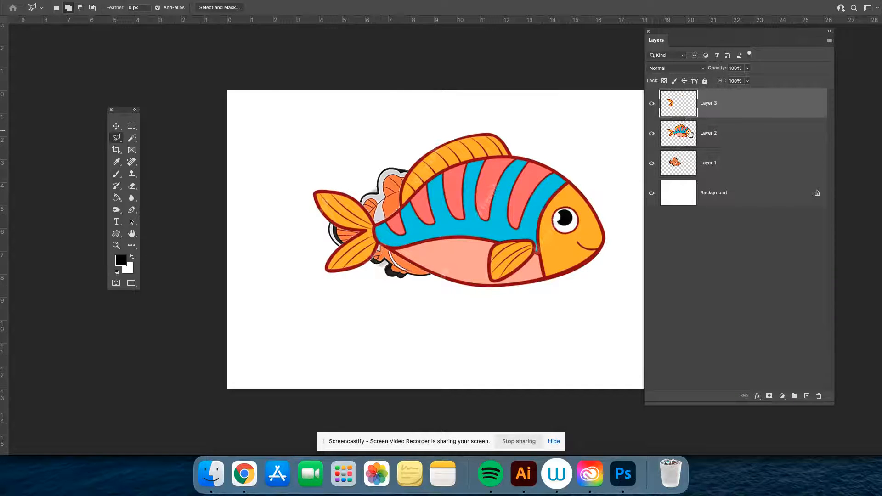
key("f")
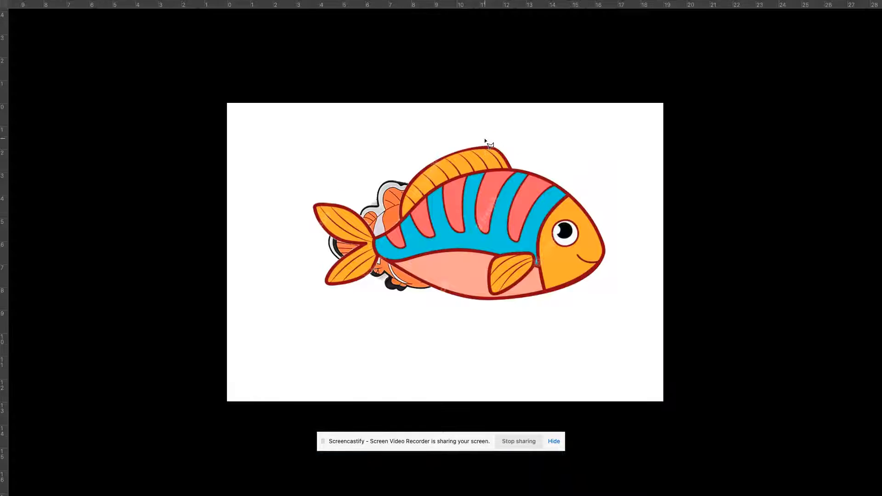
key("f")
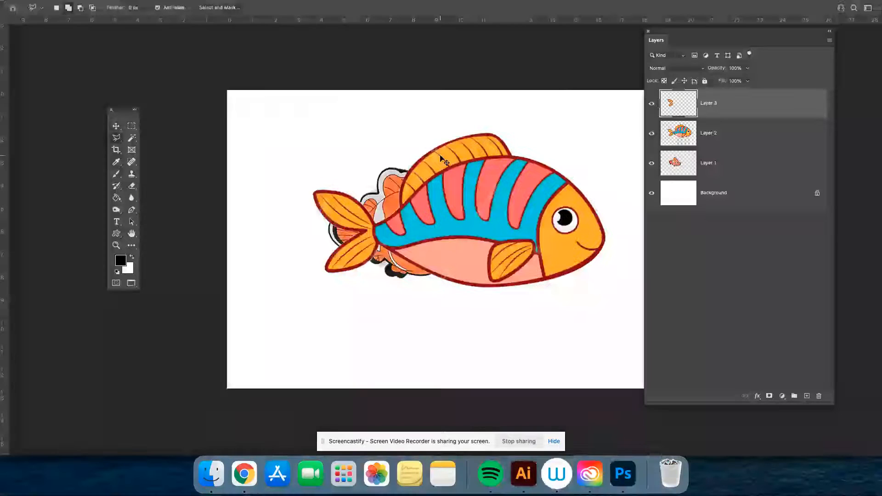
key("f")
key("f")
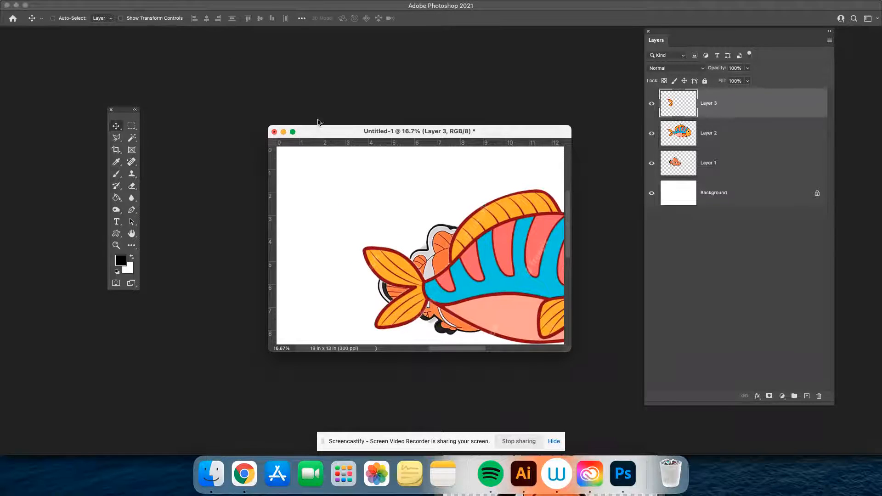
left_click_drag(267, 7, 241, 13)
left_click_drag(381, 131, 383, 87)
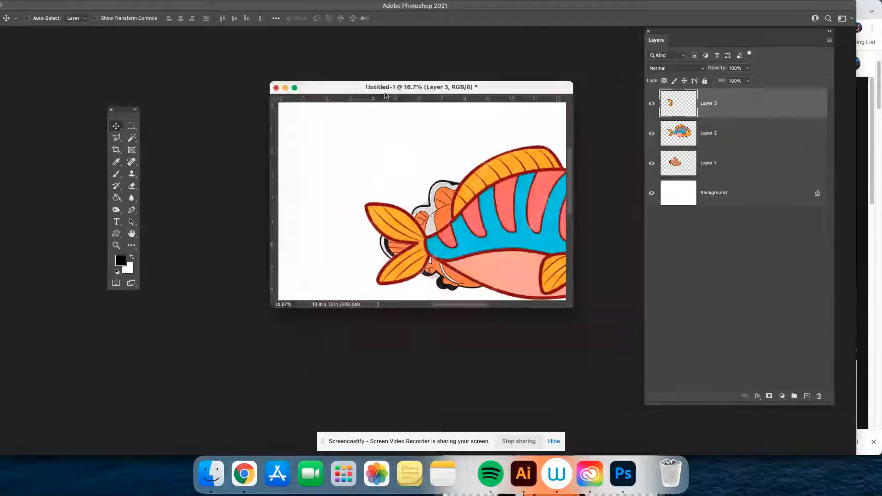
left_click(618, 494)
left_click(618, 495)
left_click(617, 494)
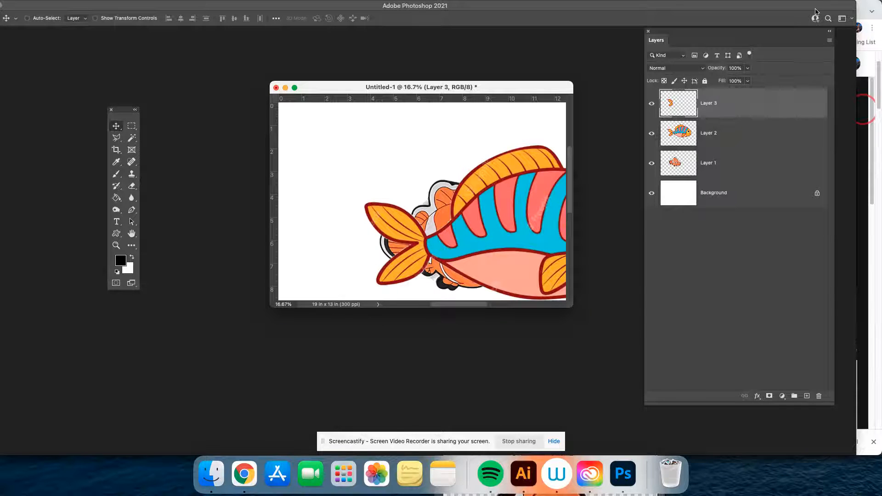
left_click_drag(816, 9, 481, 260)
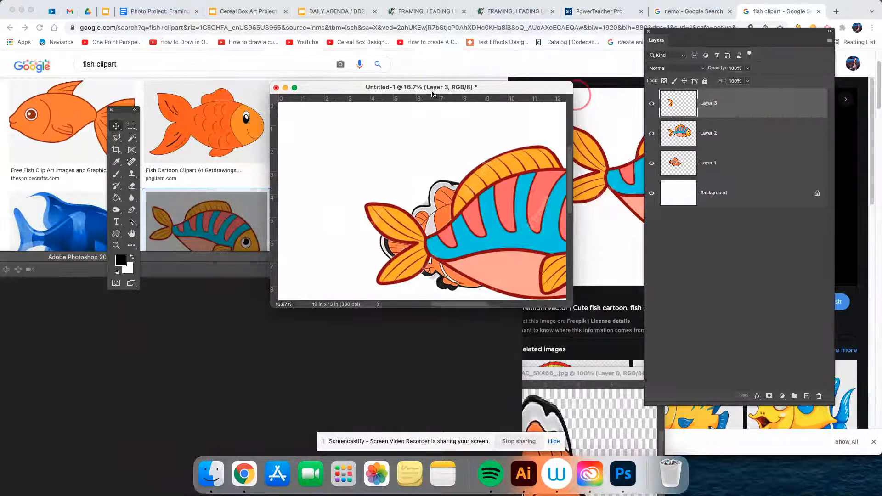
left_click_drag(419, 89, 426, 123)
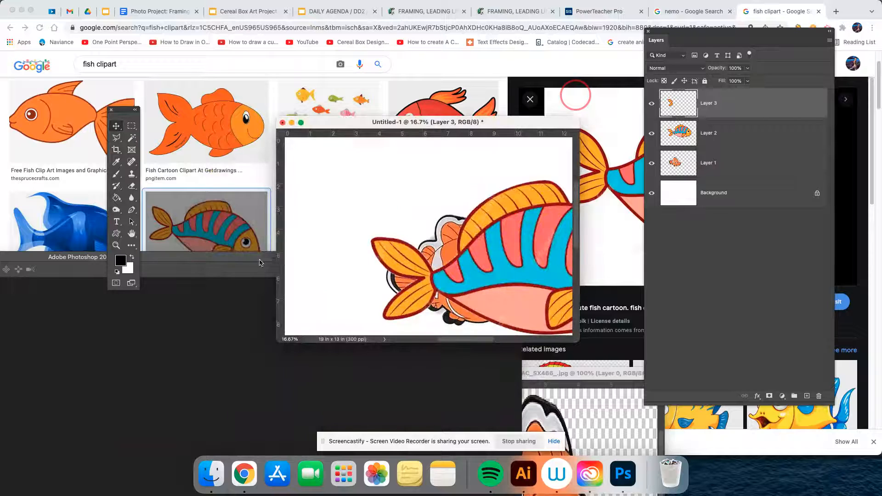
left_click_drag(259, 261, 341, 84)
double_click(341, 84)
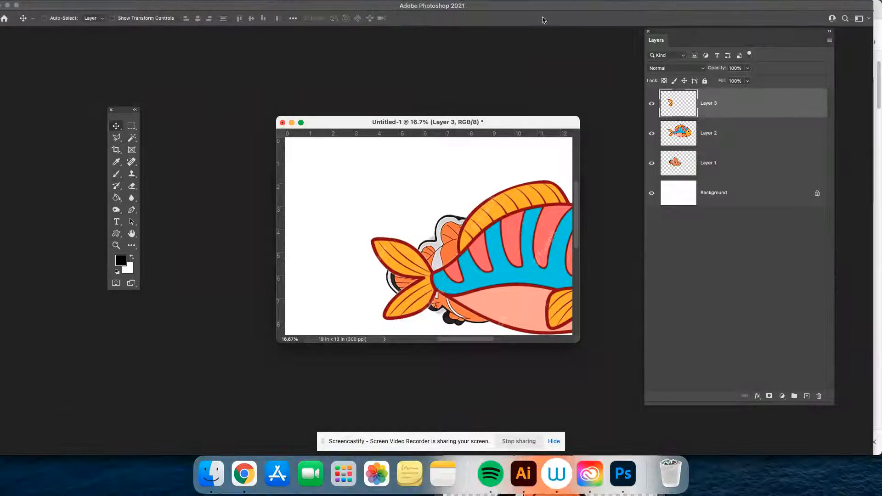
left_click_drag(520, 124, 466, 90)
key("f")
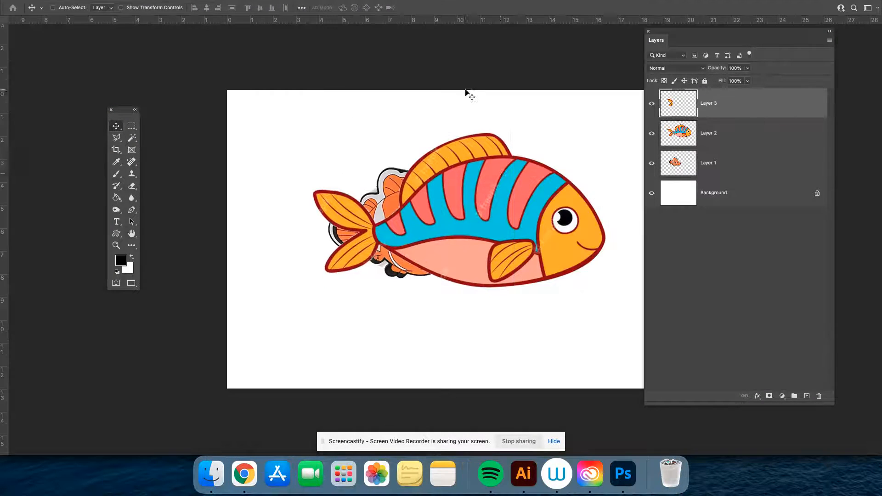
- Move the copied tail down and away from the body, and delete the striped fish layer, Layer 2
left_click_drag(381, 238, 332, 341)
left_click(755, 135)
key("Delete")
- Move the Layer 3 tail over Nemo's own tail and enlarge it to about 132% with Free Transform
left_click(755, 106)
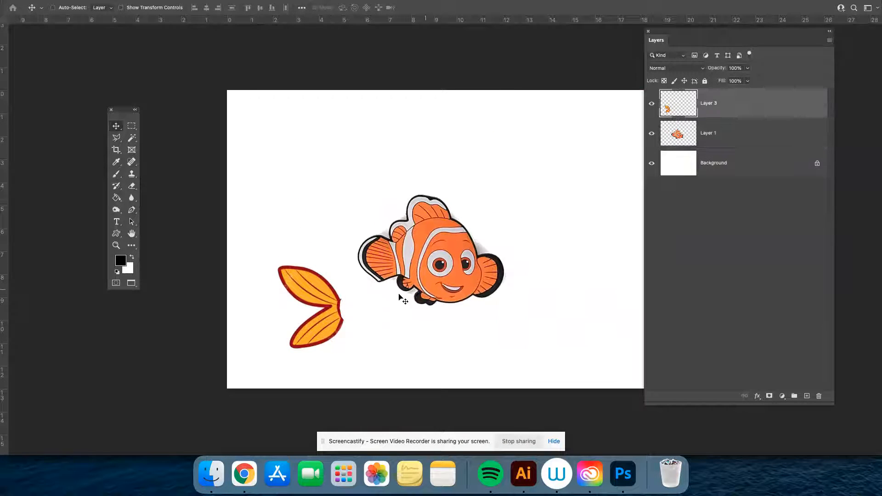
left_click_drag(373, 290, 430, 239)
key("ctrl+t")
left_click_drag(333, 214, 301, 174)
left_click_drag(385, 277, 398, 318)
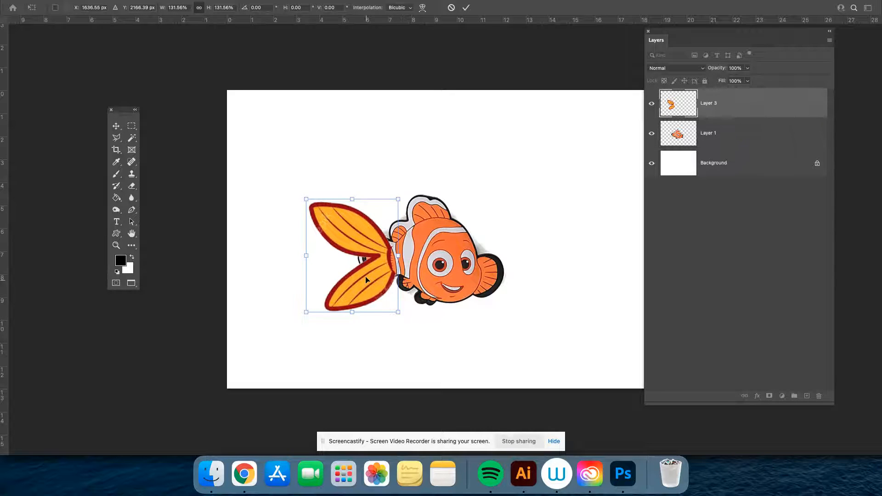
key("Return")
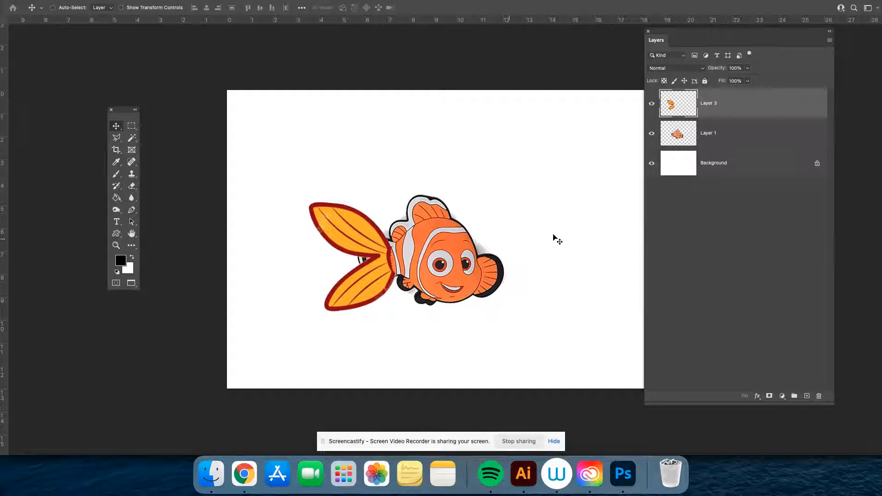
- Hide Layer 3, outline Nemo's original tail on Layer 1 with the Polygonal Lasso and delete it
key("l")
left_click(743, 129)
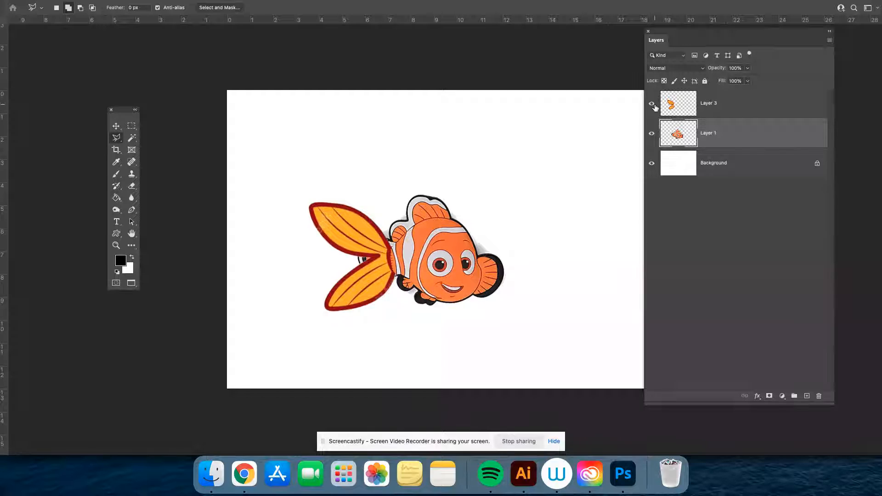
left_click(652, 104)
left_click_drag(390, 244, 394, 256)
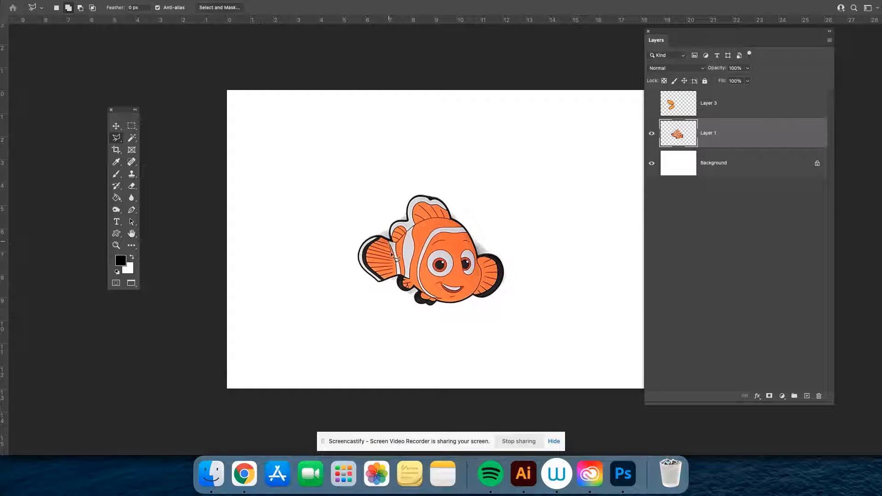
left_click(396, 276)
left_click(369, 304)
left_click(350, 266)
left_click(348, 227)
left_click(373, 216)
left_click(388, 228)
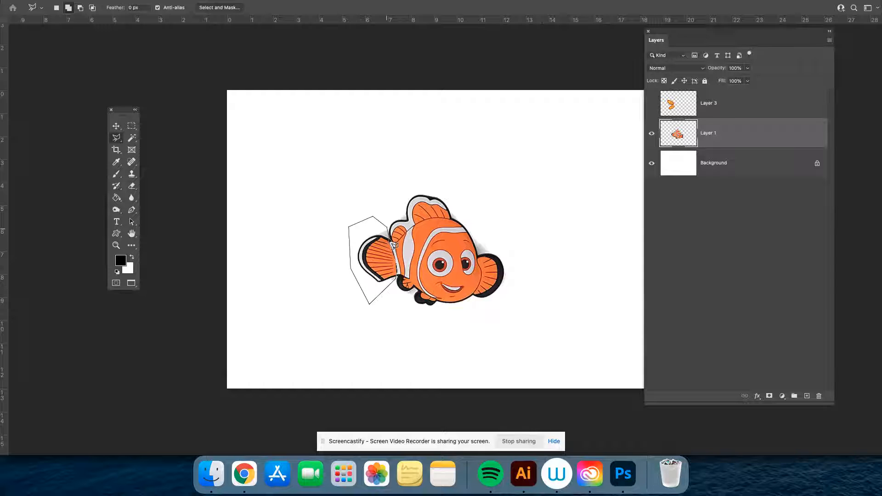
left_click(392, 244)
key("Delete")
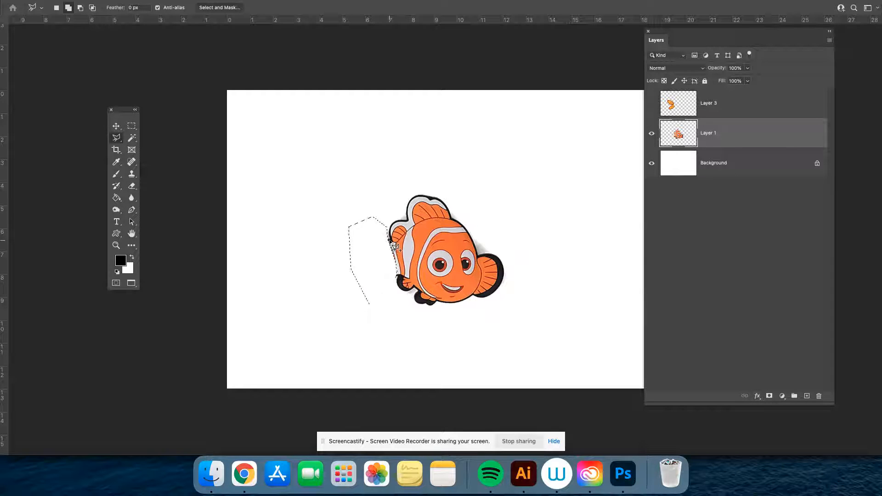
- Deselect, show Layer 3 again and nudge its tail against Nemo's body
key("super+d")
left_click(652, 107)
key("v")
left_click_drag(371, 281, 368, 278)
left_click(718, 104)
- Shrink the Layer 3 tail to about 90% and rotate it about -8.5 degrees with Free Transform, positioning it against Nemo's body
key("super+t")
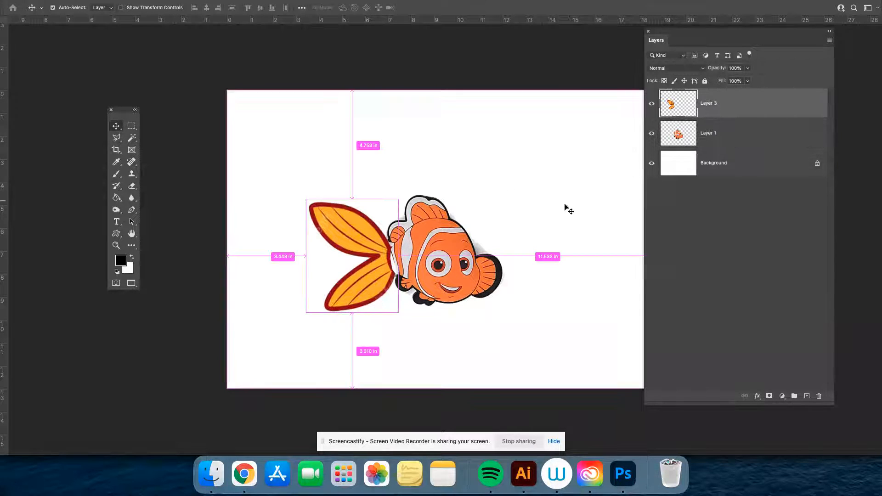
left_click_drag(301, 199, 316, 209)
left_click_drag(374, 218, 377, 216)
left_click_drag(435, 333, 439, 311)
left_click_drag(379, 295, 381, 295)
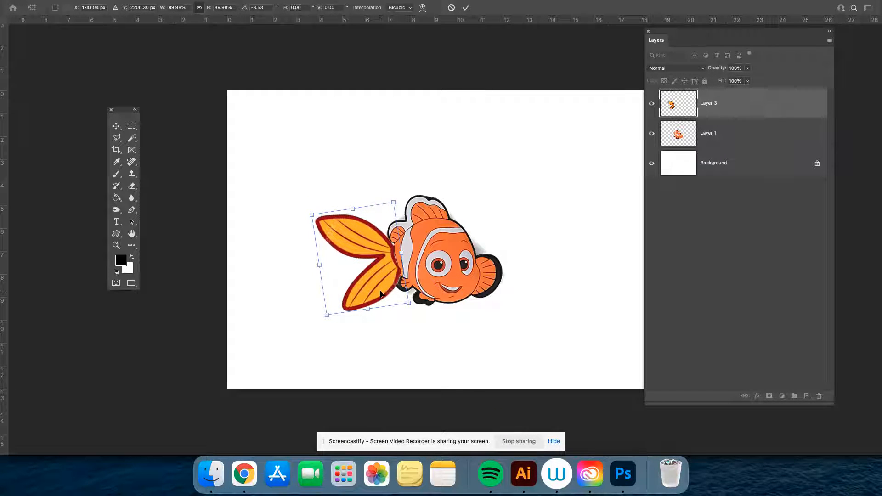
- Warp the Layer 3 tail so its lower fin bends upward and its base fits Nemo's body
right_click(380, 294)
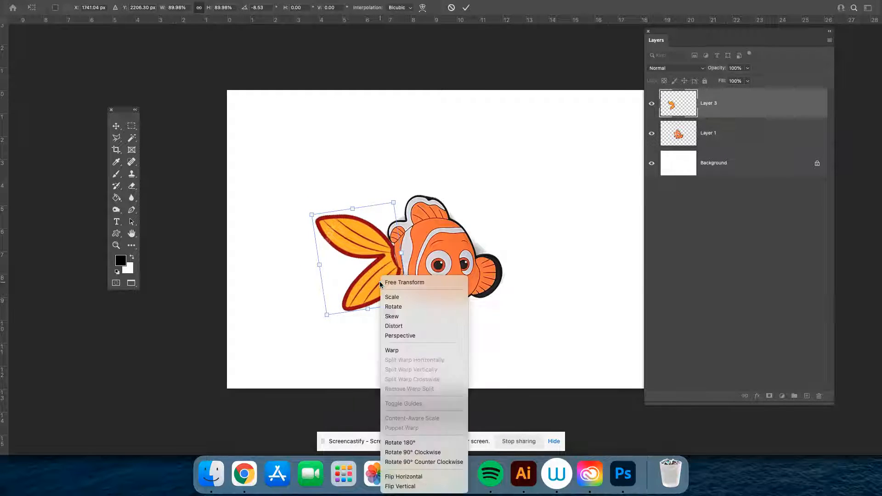
left_click(414, 351)
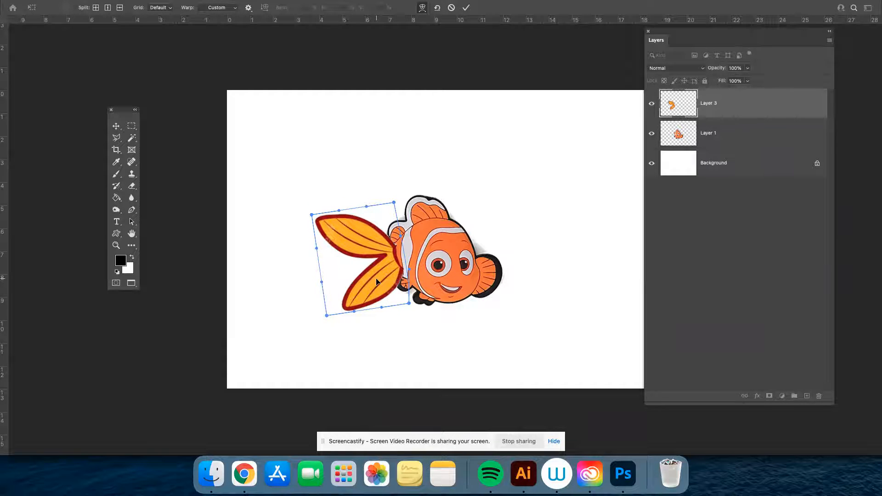
mouse_move(407, 304)
left_mouse_down()
mouse_move(406, 294)
mouse_move(401, 301)
left_mouse_up()
left_click_drag(325, 315, 318, 287)
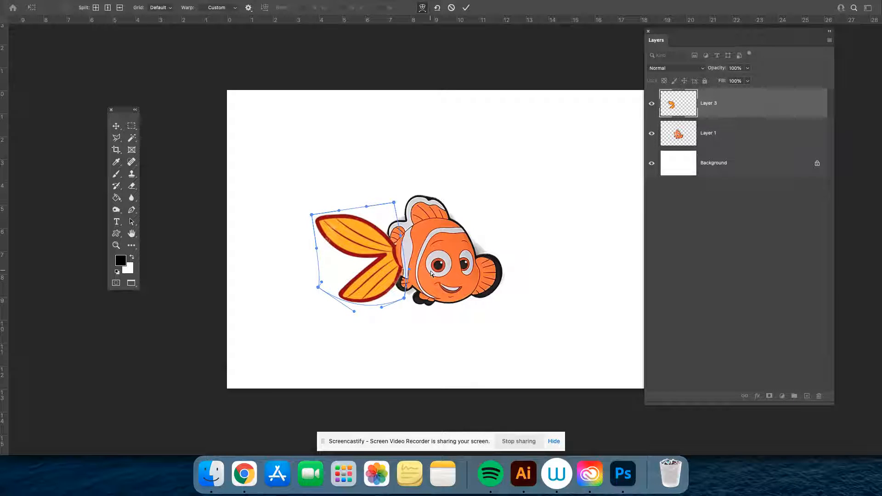
key("Return")
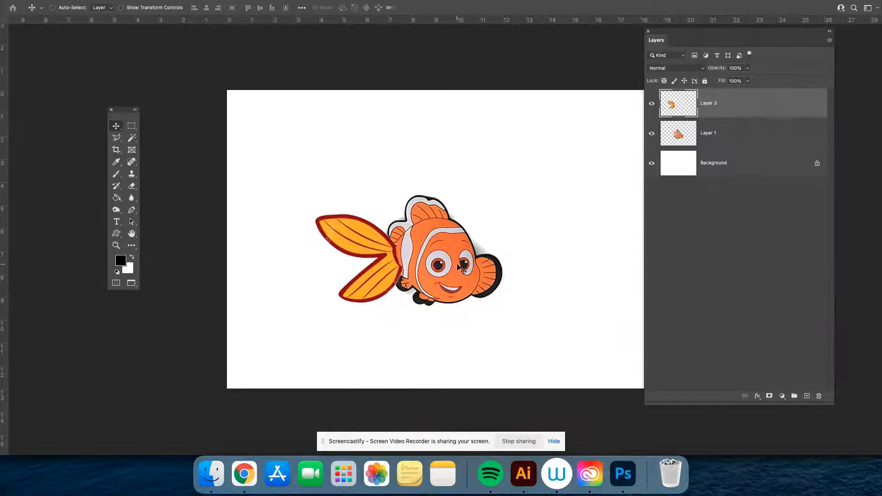
- Examine the fish with its new tail in the full-screen view modes, ending in the standard window view
key("f")
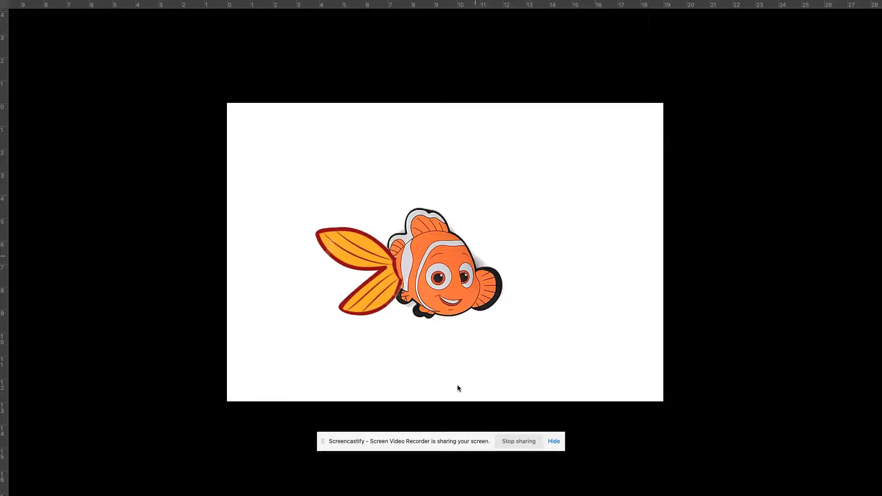
key("f")
key("f")
key("f")
key("f")
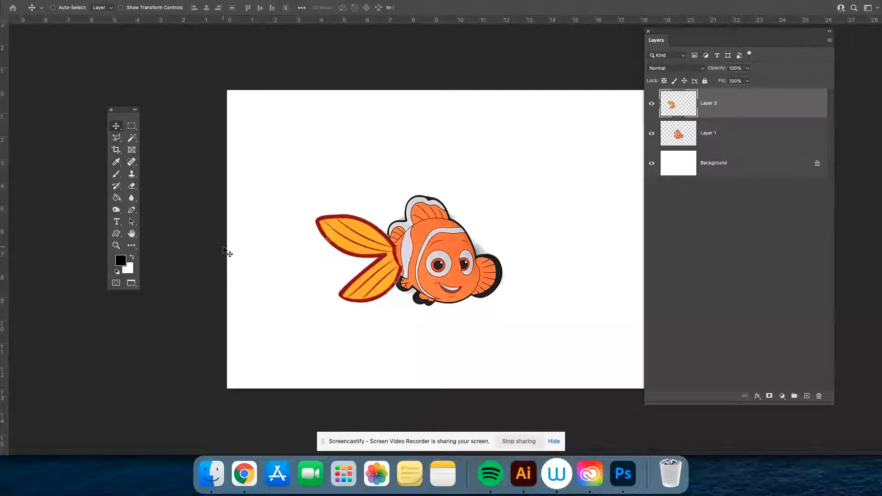
key("f")
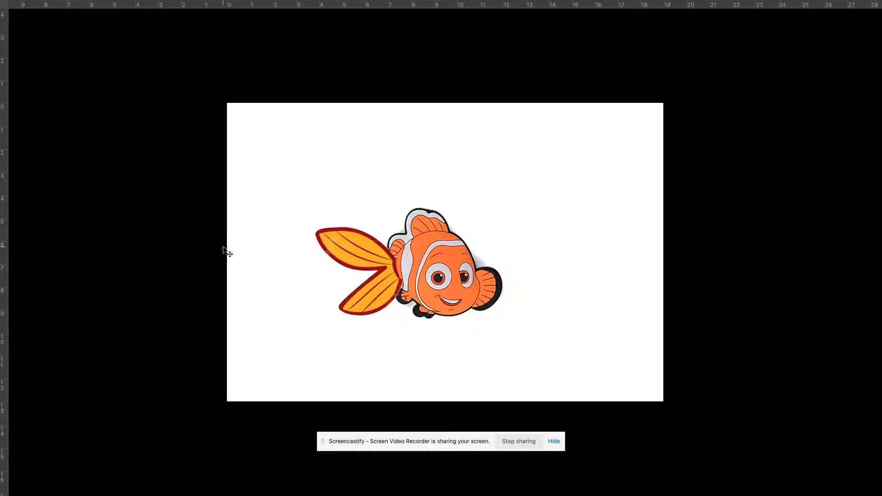
key("f")
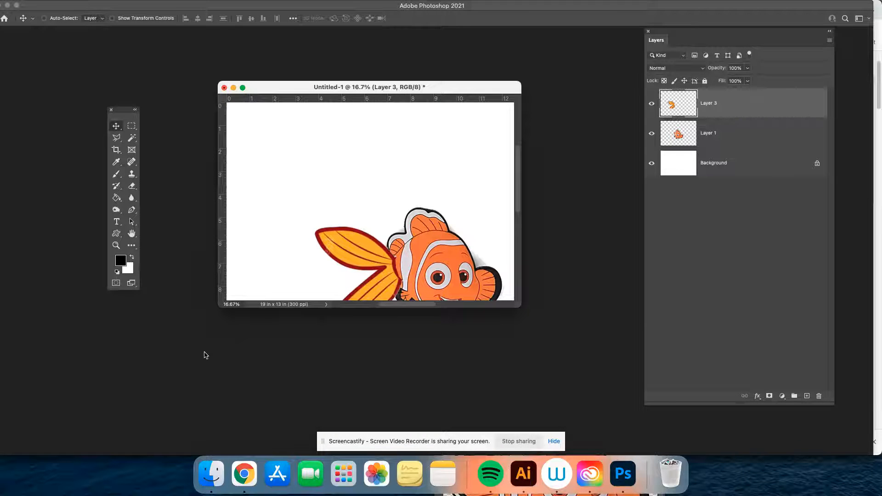
- Open the cartoon eyes image images.png in its own window and convert it to RGB Color mode
key("super+o")
double_click(542, 168)
left_click_drag(322, 106, 529, 235)
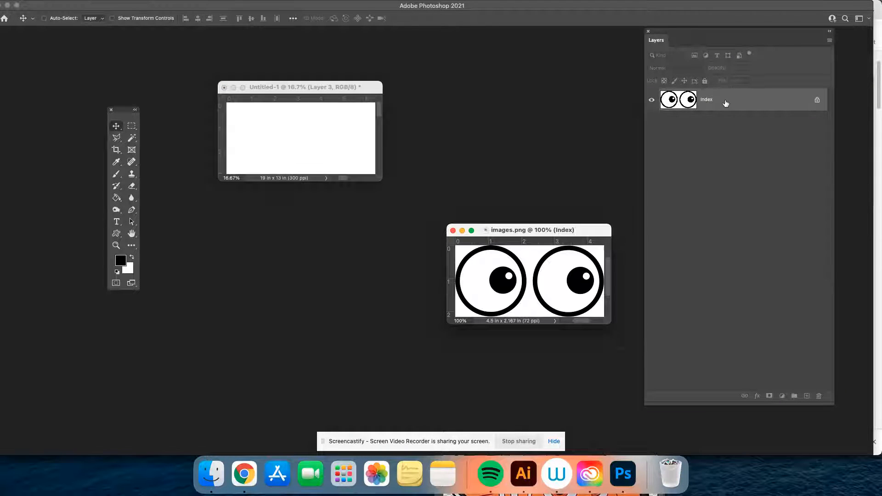
mouse_move(201, 3)
left_click(115, 6)
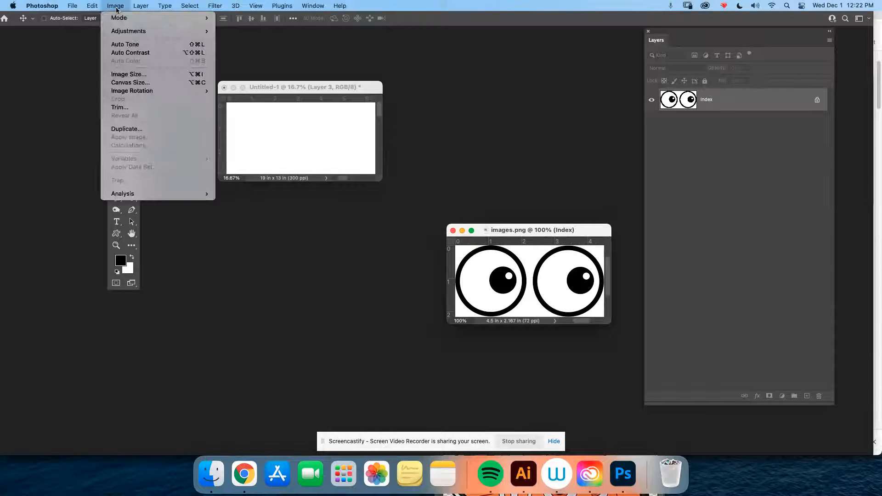
mouse_move(152, 17)
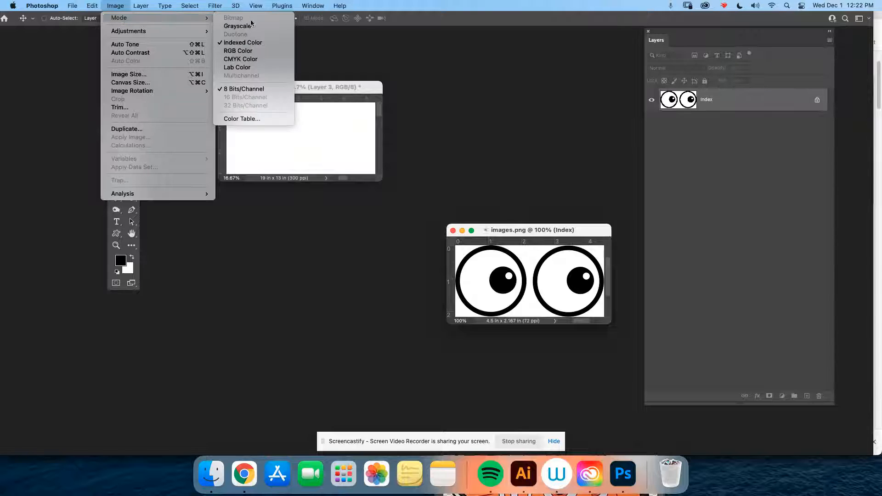
left_click(252, 51)
- Unlock the eyes layer in images.png and delete the white background around both eyes
left_click(819, 101)
key("Tab")
left_click(532, 259)
key("Delete")
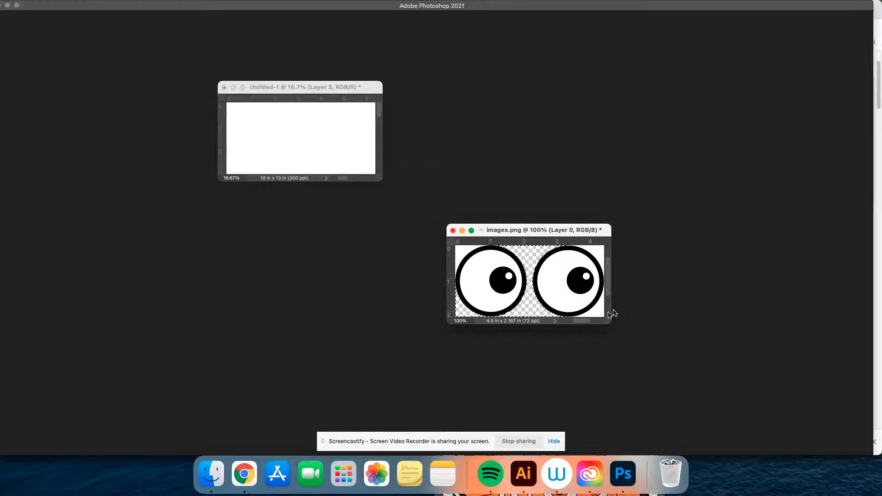
key("f")
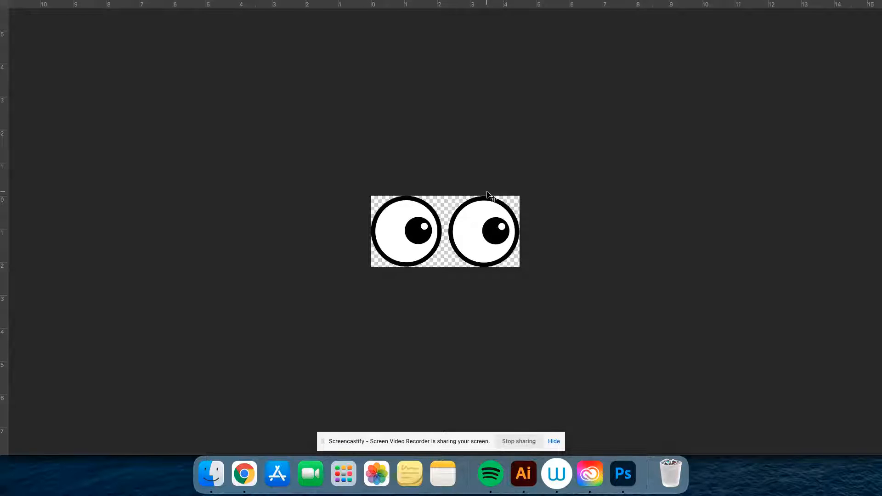
key("f")
key("f")
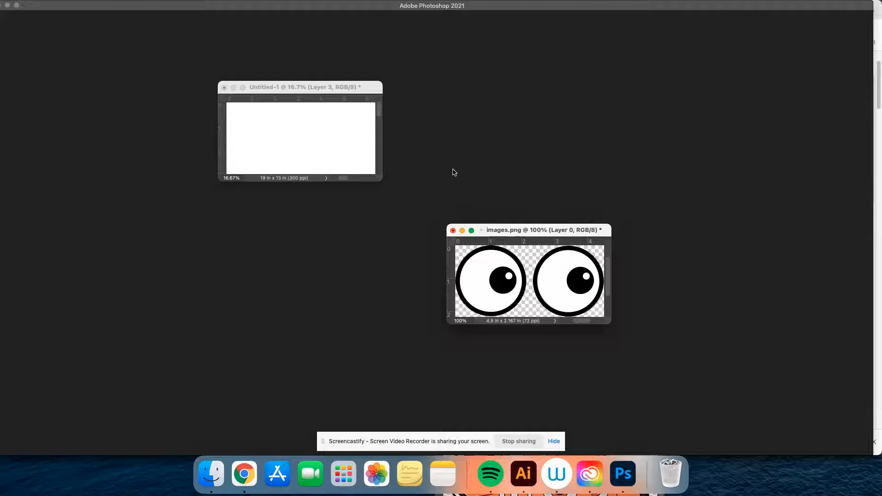
- Copy the eyes layer from images.png into the Untitled-1 document and close images.png
key("F7")
left_click_drag(750, 103, 337, 146)
left_click(484, 235)
left_click(454, 231)
left_click(454, 182)
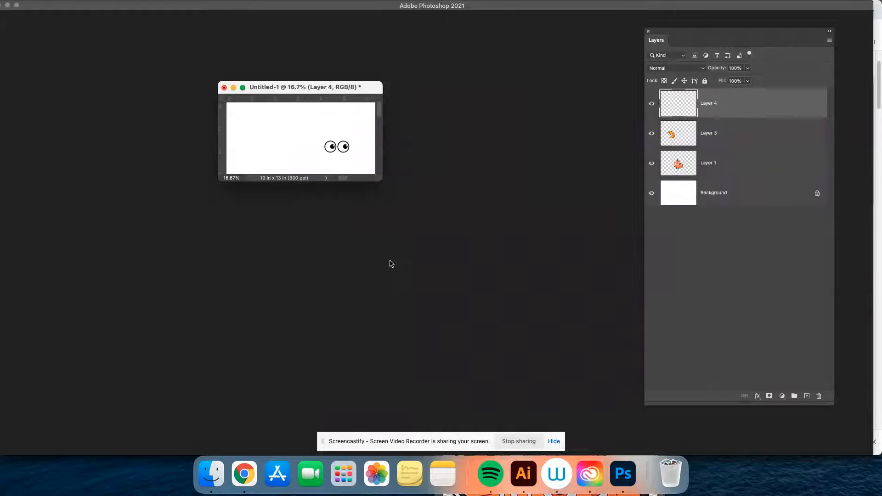
- Move the pair of eyes onto Nemo's face and enlarge them to cover his own eyes
key("f")
left_click_drag(341, 135, 494, 248)
key("Return")
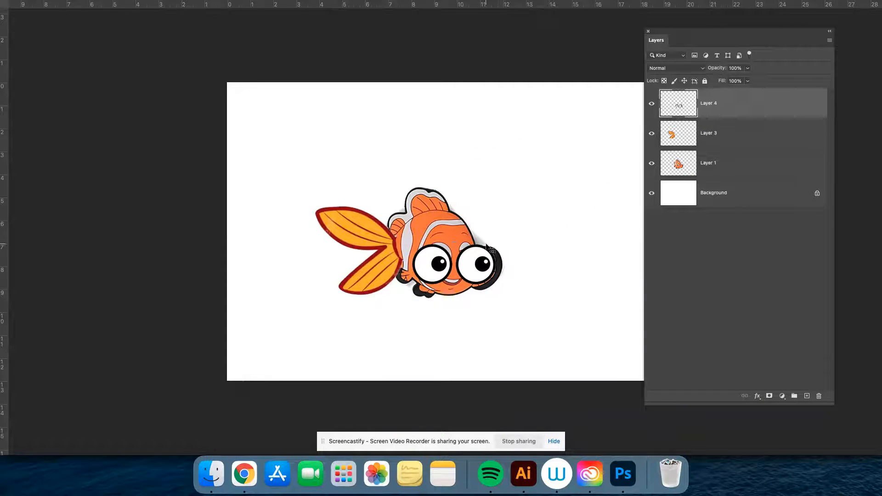
- Select the right-hand eye on Layer 4 with a rectangular marquee and cut it to a new layer
left_click_drag(458, 305, 534, 224)
key("Left")
key("Left")
key("Left")
key("Left")
key("Left")
key("Left")
key("Left")
key("Left")
right_click(483, 270)
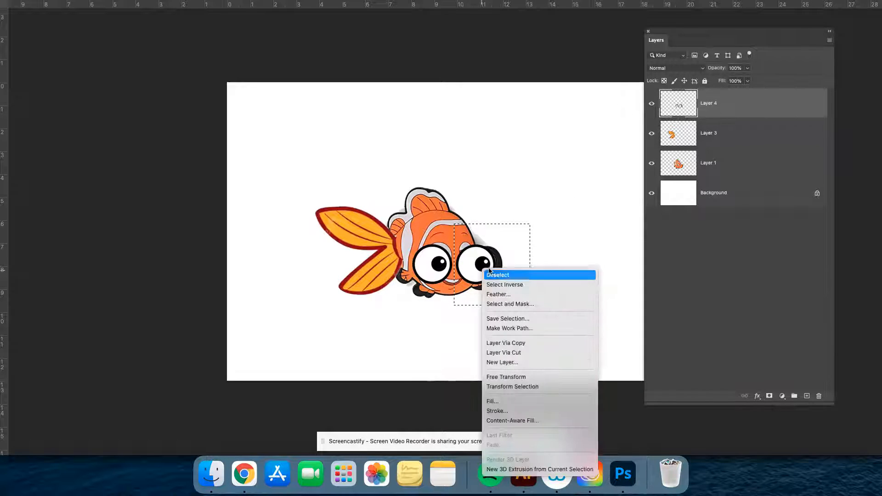
left_click(533, 352)
- Move the cut eye over Nemo's right-hand eye and shrink it to about 1.37 in wide with Free Transform
key("v")
left_click_drag(475, 265, 484, 239)
key("super+t")
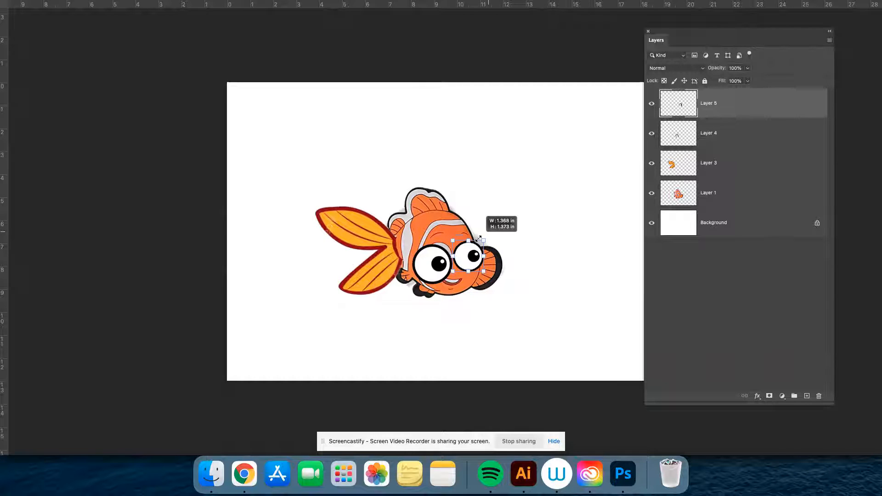
key("Return")
- Reposition the Layer 4 eye over Nemo's left-hand eye and adjust its fit with Free Transform
left_click(733, 145)
left_click_drag(434, 267, 410, 229)
key("super+t")
left_click_drag(440, 261, 440, 264)
key("Return")
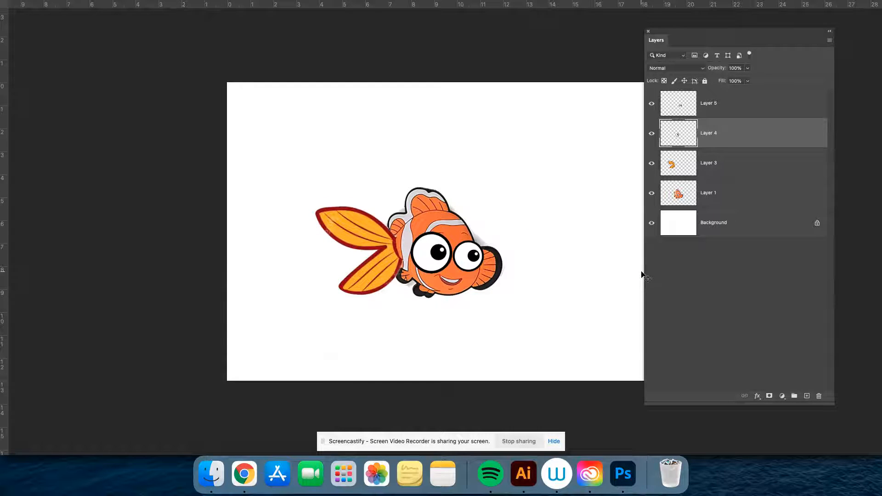
- Unlock the white Background layer and check the composite in full-screen view
left_click(819, 227)
key("f")
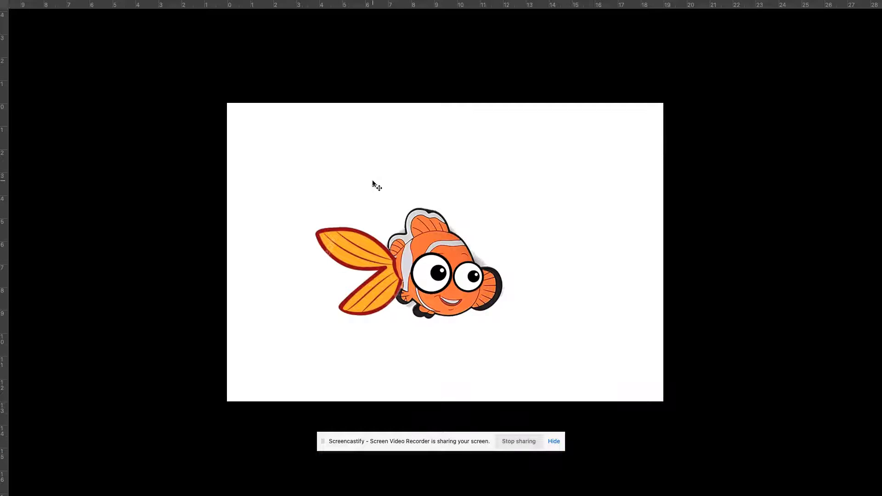
key("f")
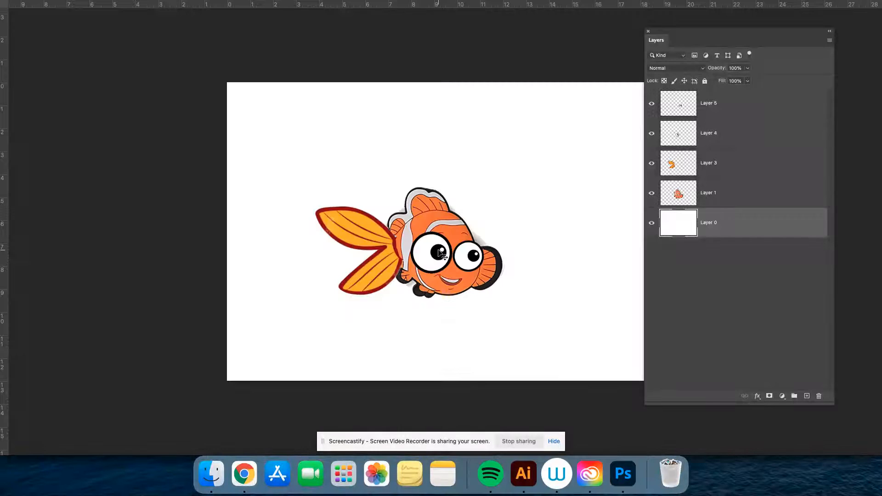
- Crop the document closely around the fish to about 8.67 x 6.57 in and delete the white Layer 0
key("c")
left_click_drag(226, 229, 259, 232)
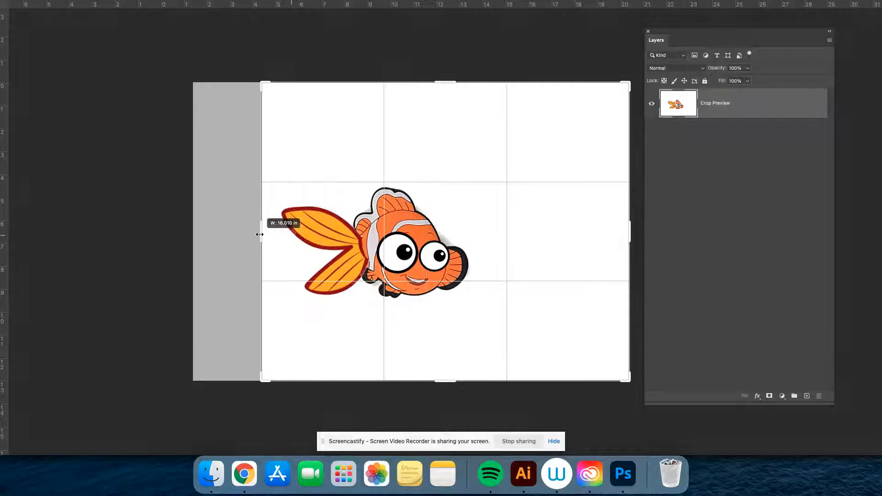
left_click_drag(443, 89, 441, 120)
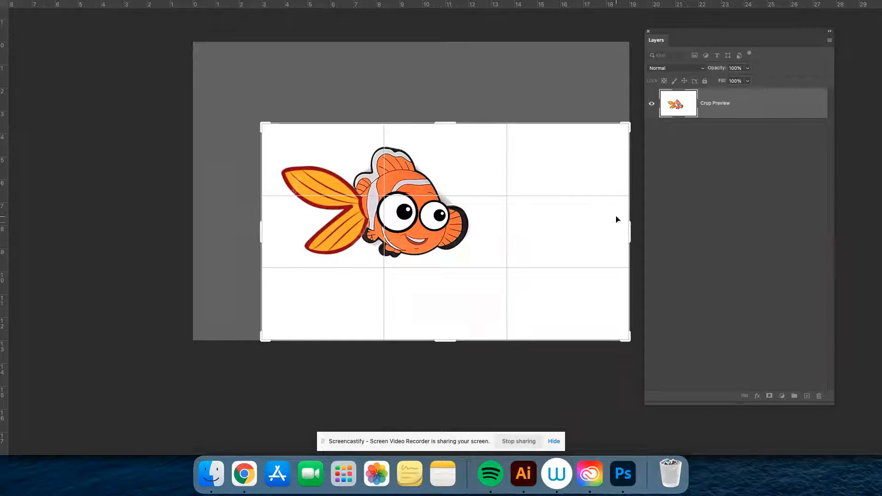
left_click_drag(630, 225, 545, 221)
left_click_drag(447, 338, 447, 304)
left_click_drag(341, 230, 346, 231)
key("Return")
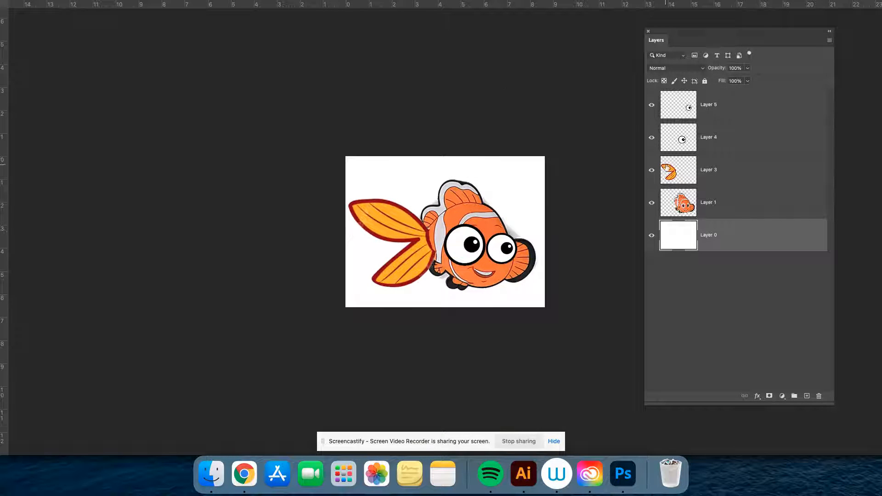
key("Delete")
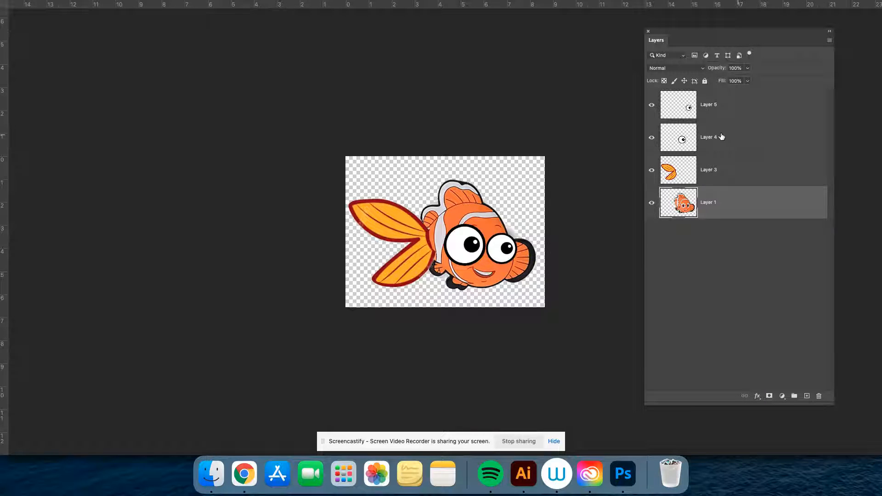
key("Escape")
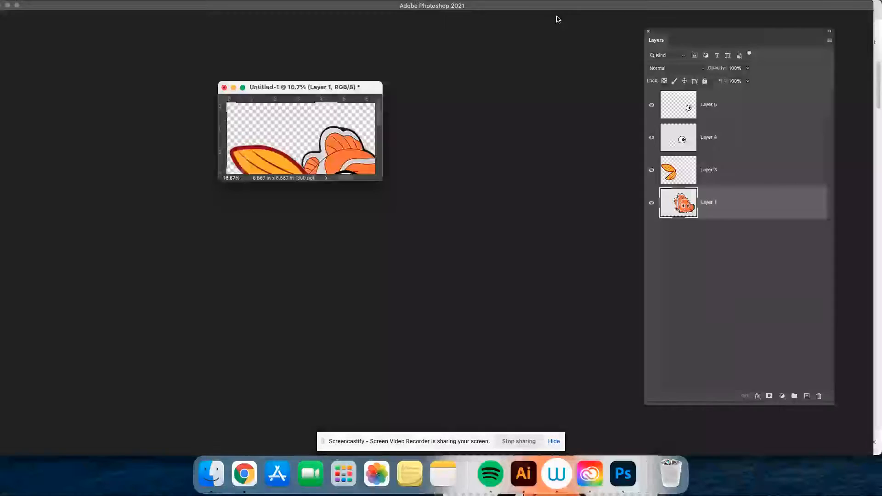
left_click(70, 6)
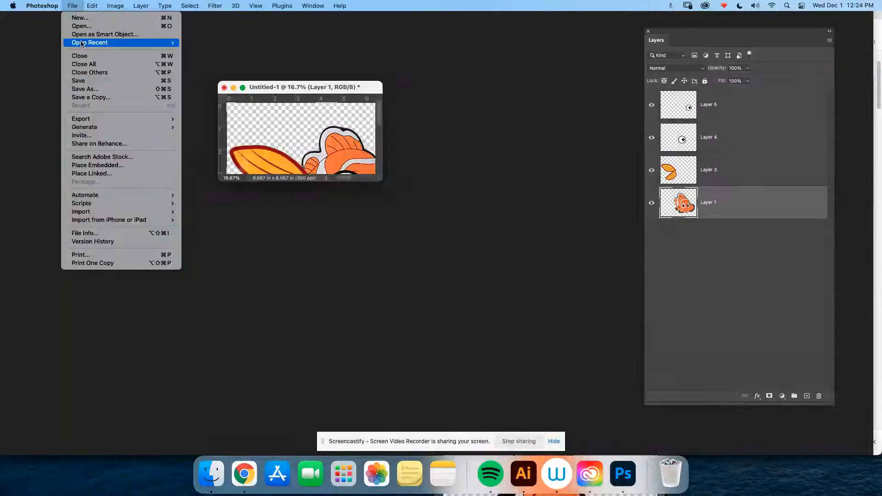
left_click(99, 89)
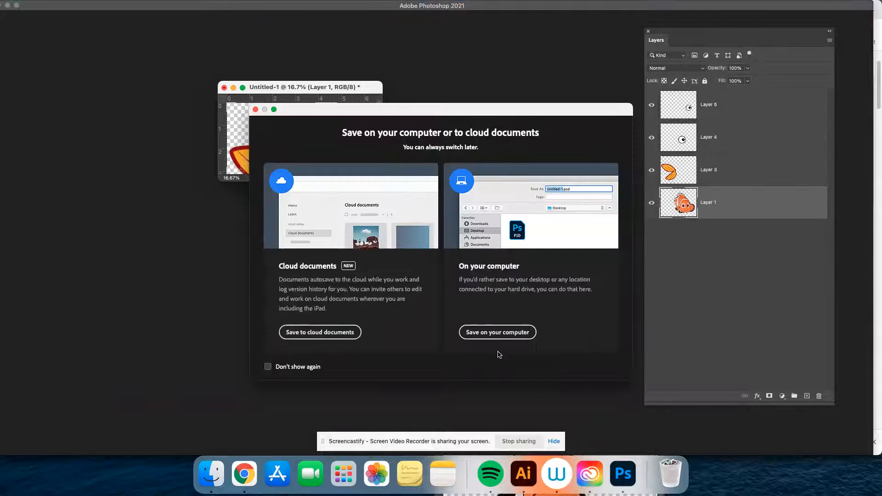
left_click(496, 332)
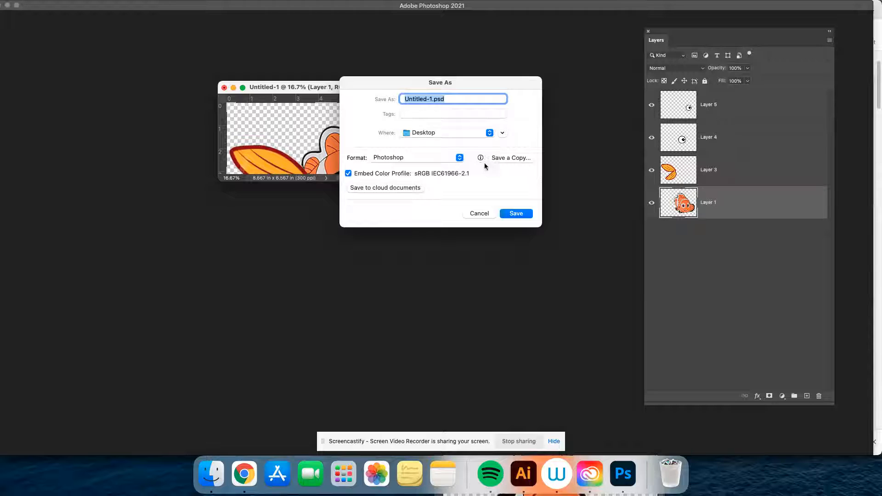
left_click(463, 161)
left_click(500, 181)
left_click(480, 214)
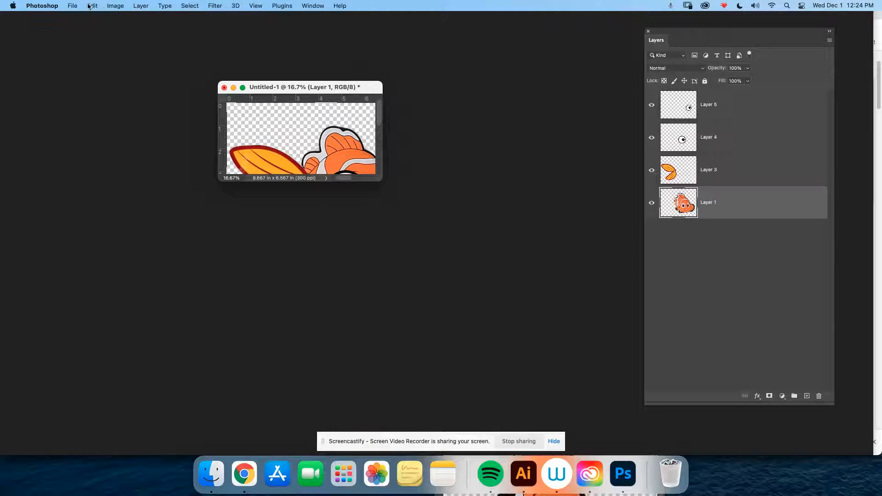
- Export the finished fish with Quick Export as PNG
left_click(72, 6)
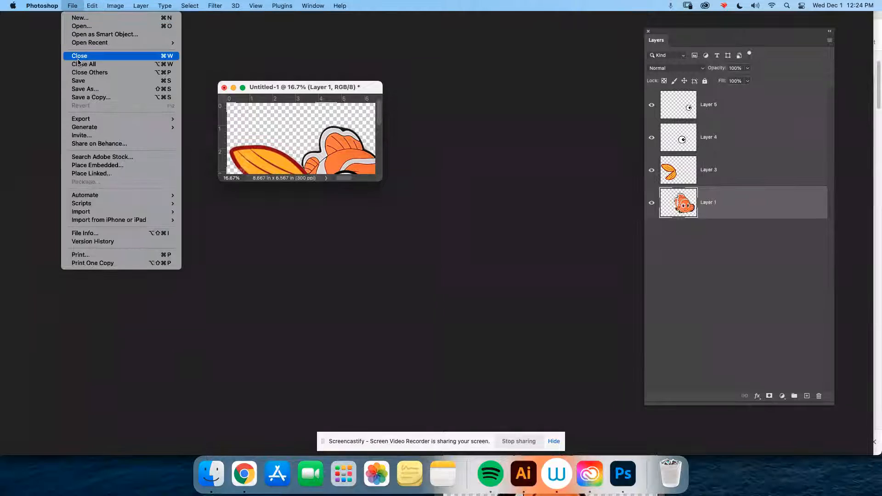
mouse_move(88, 119)
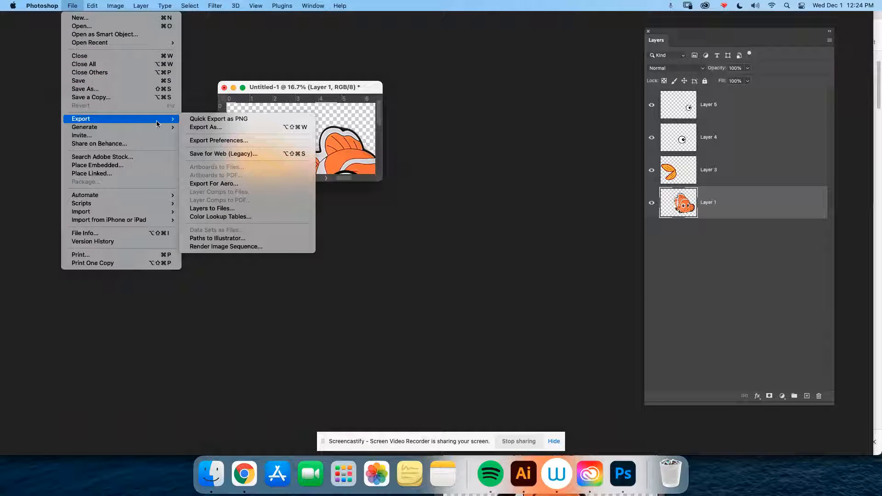
left_click(205, 119)
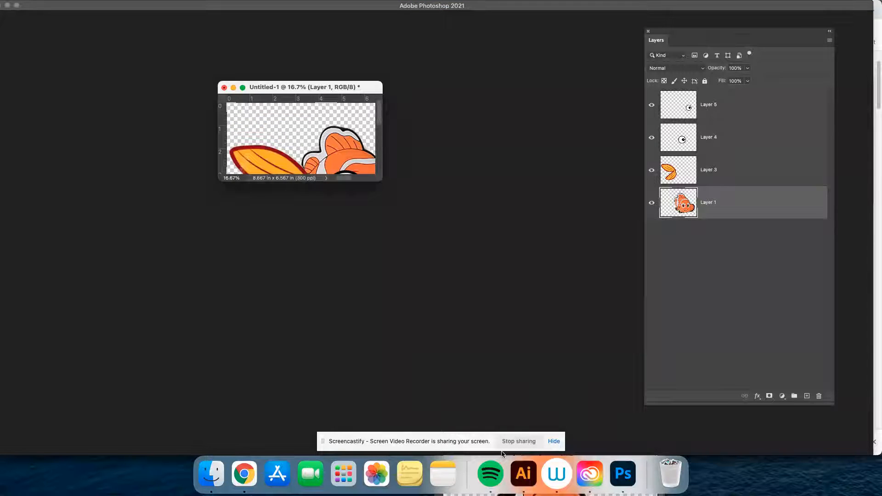
- Export the fish with Export As as a transparent PNG named Untitled-1.png, saved to the Desktop
mouse_move(45, 3)
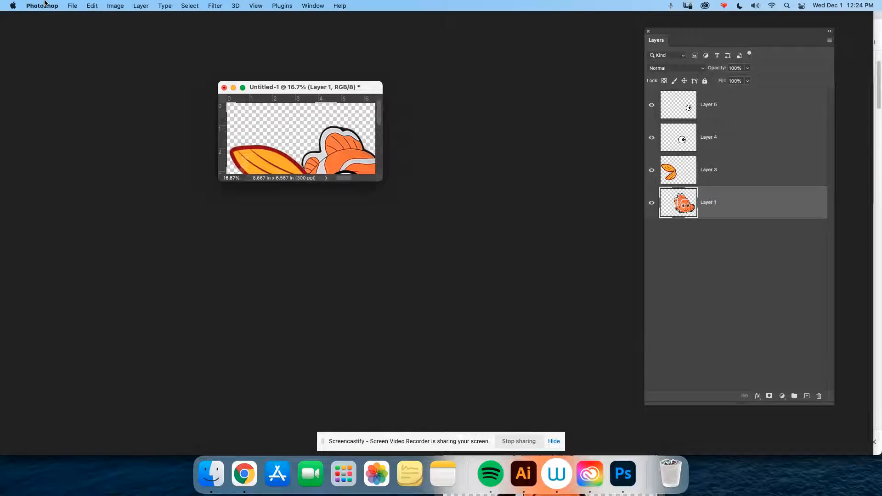
left_click(74, 6)
mouse_move(87, 122)
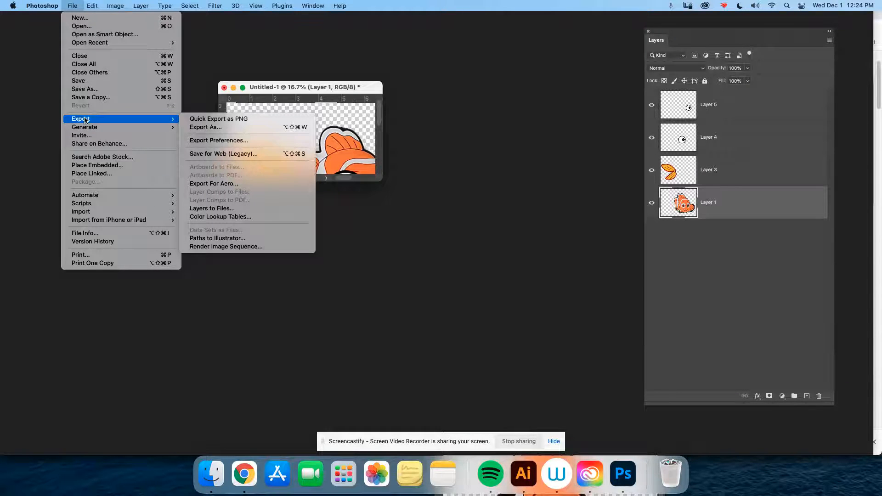
left_click(198, 128)
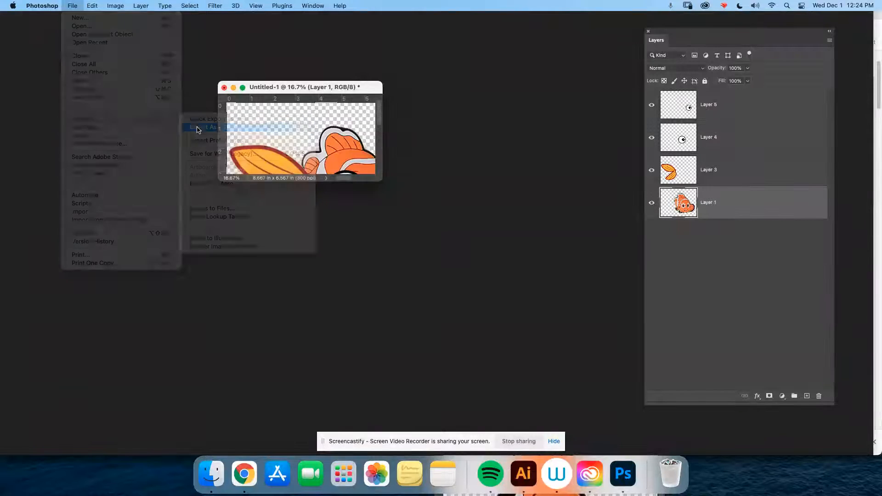
left_click(697, 407)
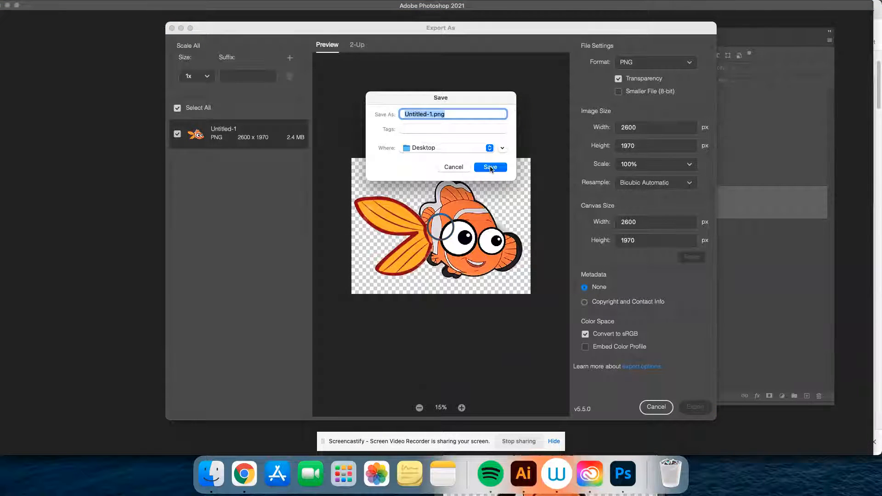
left_click(491, 167)
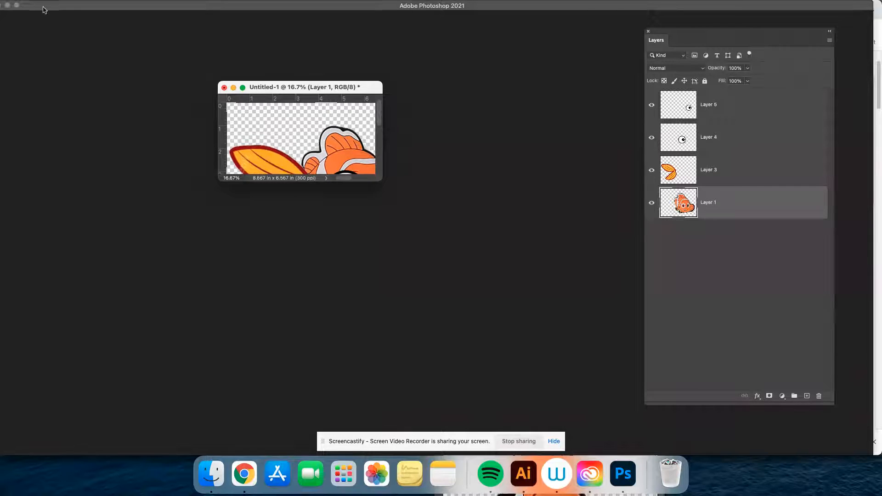
- Quit Photoshop without saving the changes to the Untitled-1 document
mouse_move(73, 3)
left_click(44, 7)
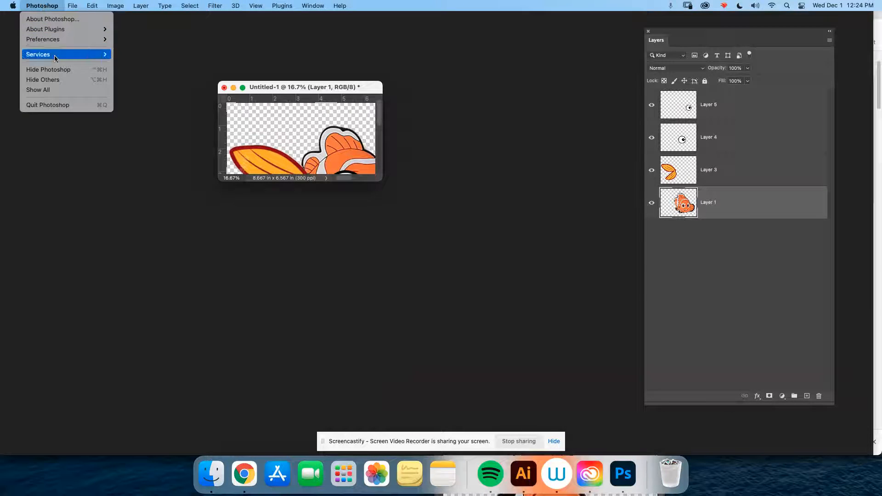
left_click(50, 103)
left_click(442, 186)
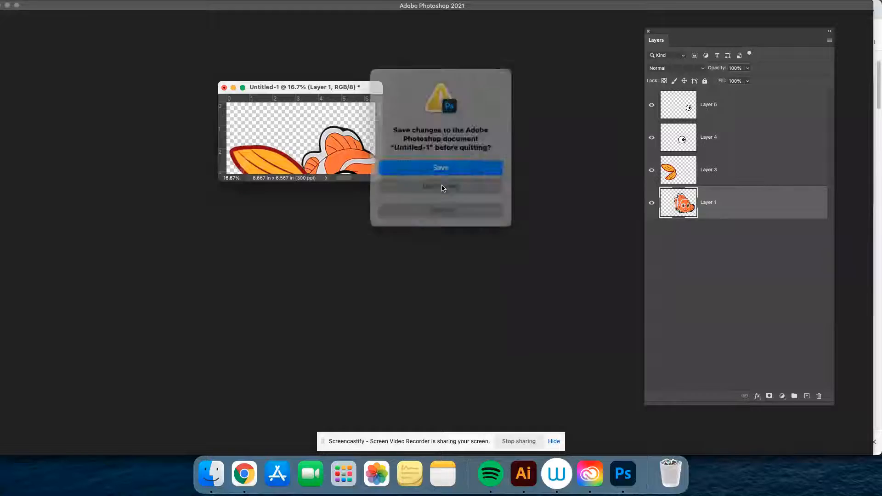
left_click(451, 182)
- Switch to the cereal box template in Illustrator and change the workspace to Essentials Classic
left_click(530, 107)
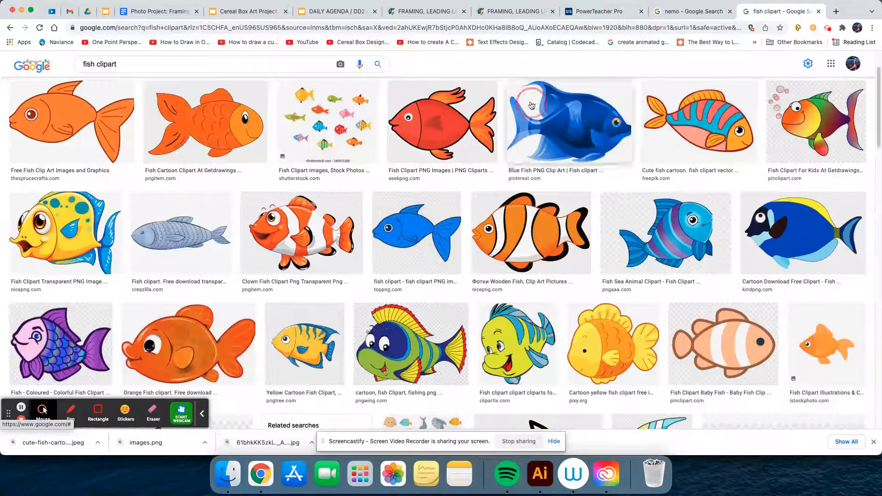
left_click(539, 473)
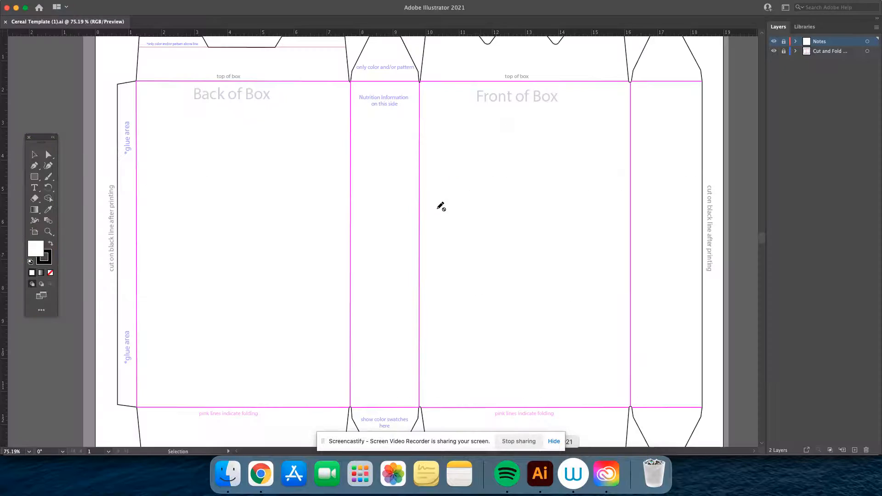
left_click(71, 5)
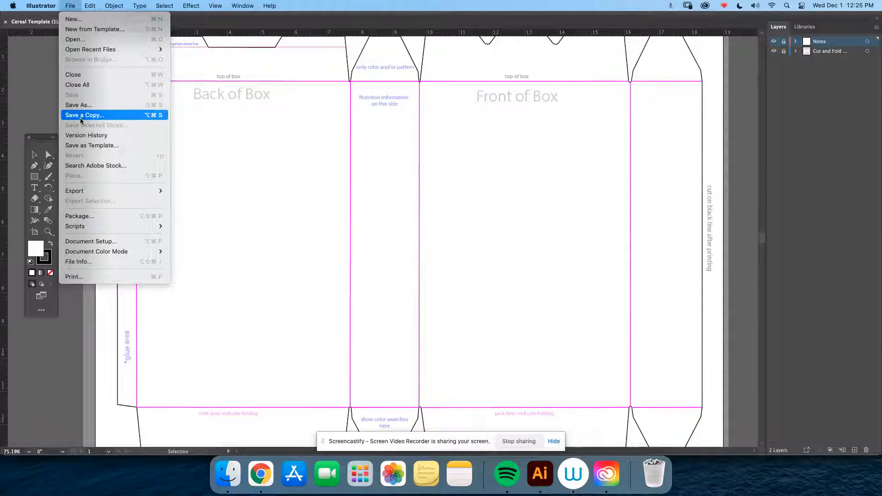
left_click(314, 2)
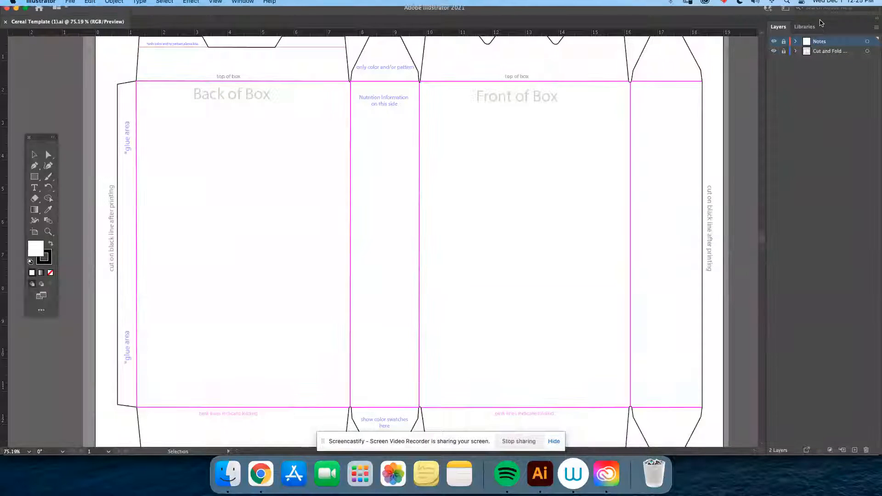
left_click_drag(576, 203, 553, 230)
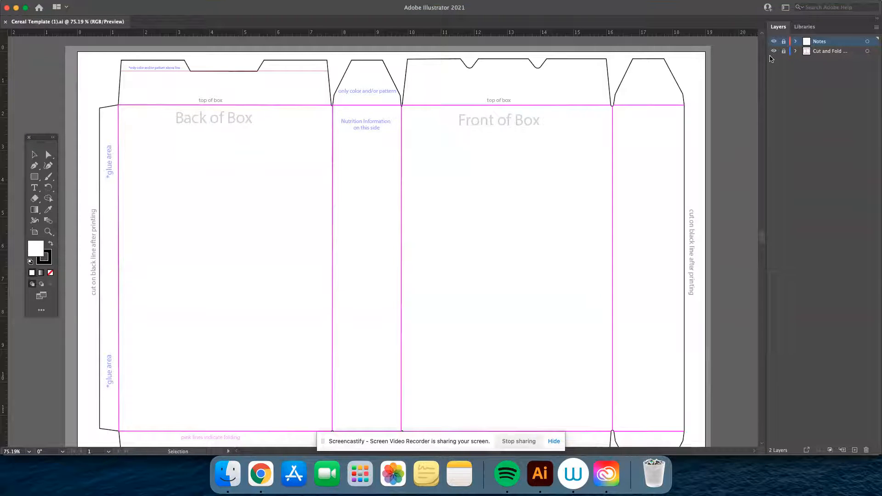
left_click(785, 9)
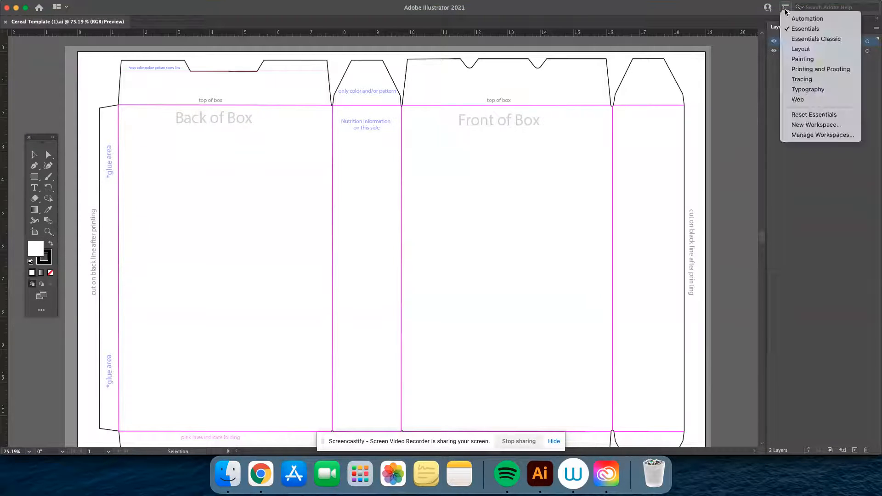
left_click(805, 39)
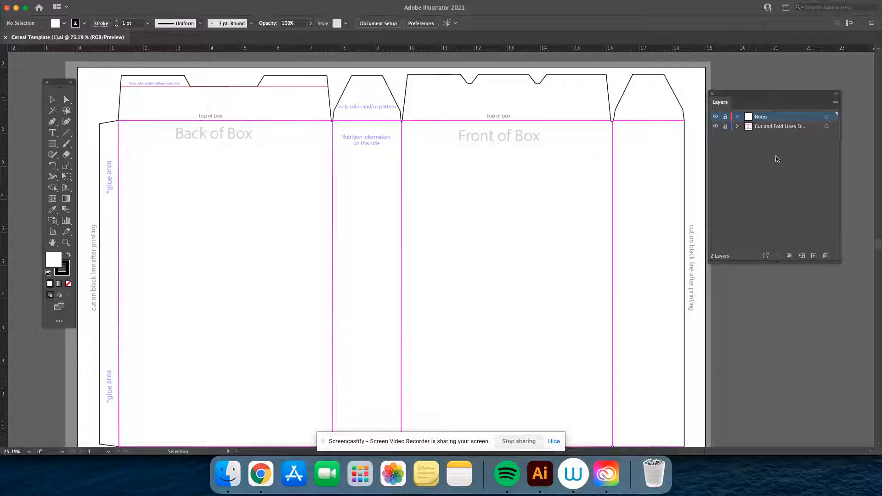
- Add a new layer above Notes and name it "my art"
left_click(814, 256)
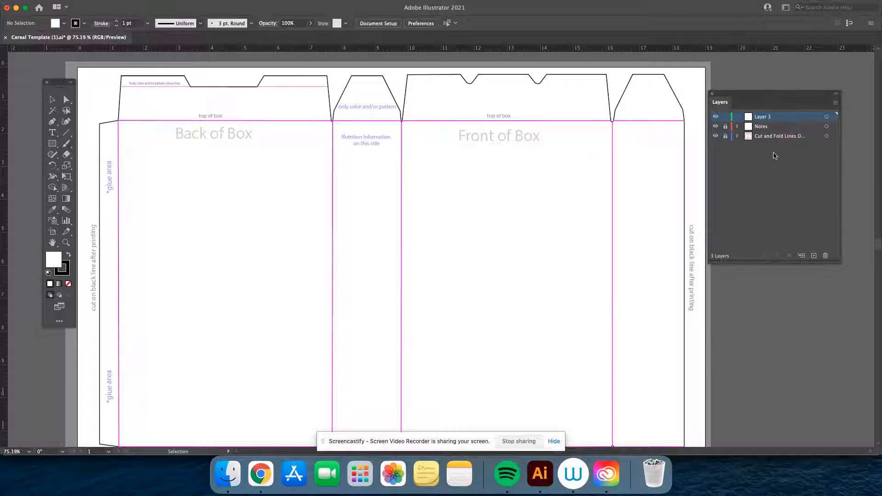
double_click(765, 117)
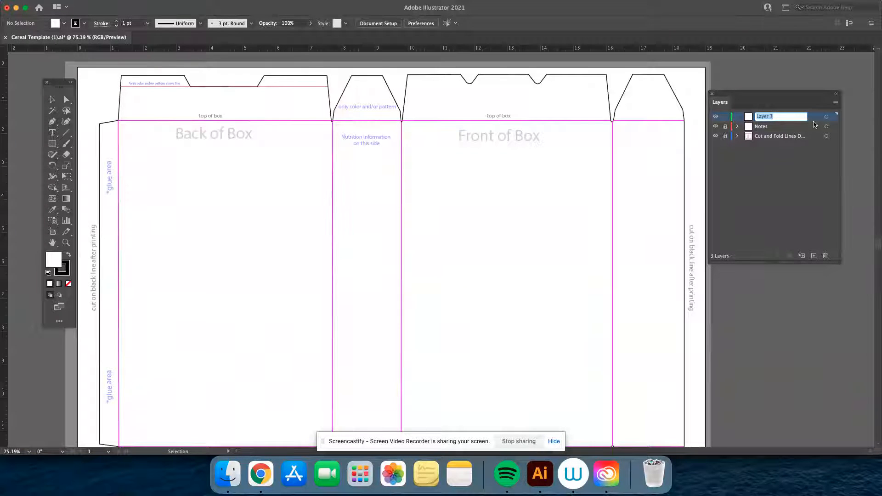
type("my art")
key("Return")
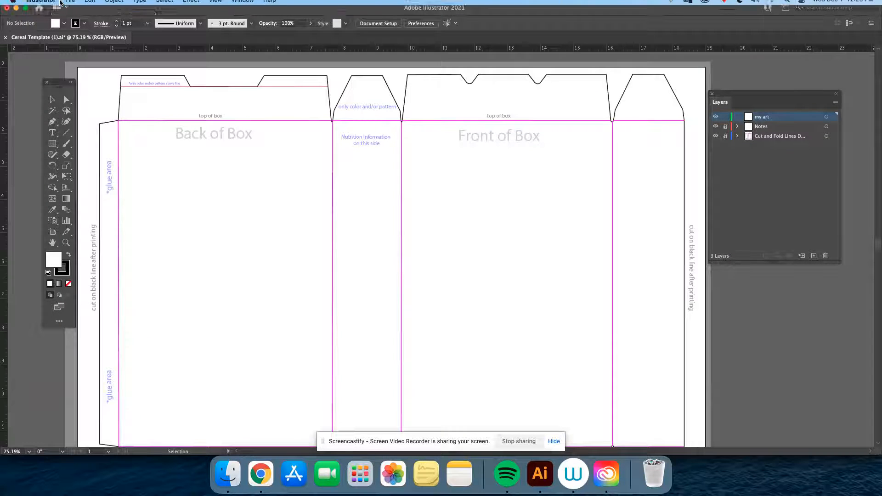
- Place Untitled-1.png from the Desktop onto the Front of Box panel
left_click(70, 5)
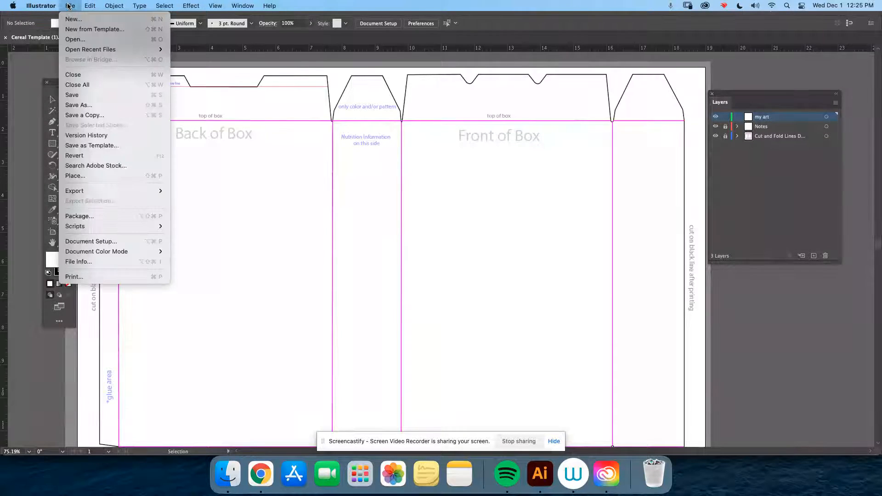
left_click(91, 176)
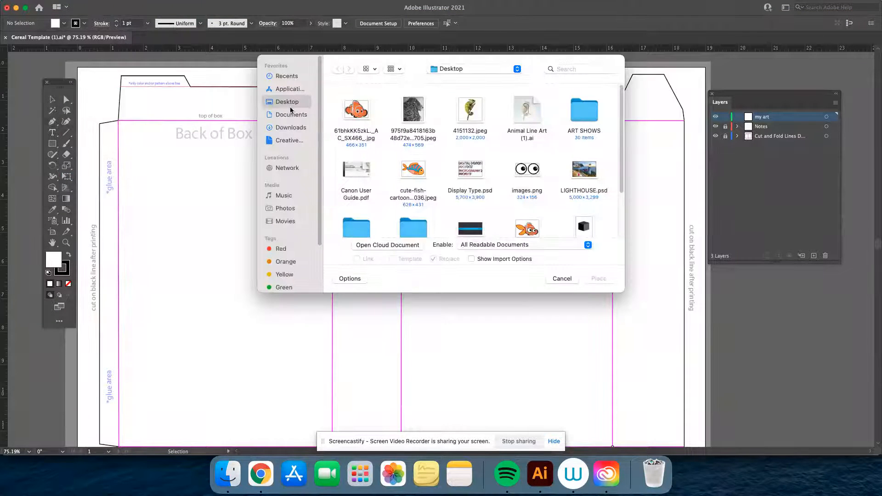
scroll(520, 196, "down", 2)
double_click(520, 195)
left_click(380, 208)
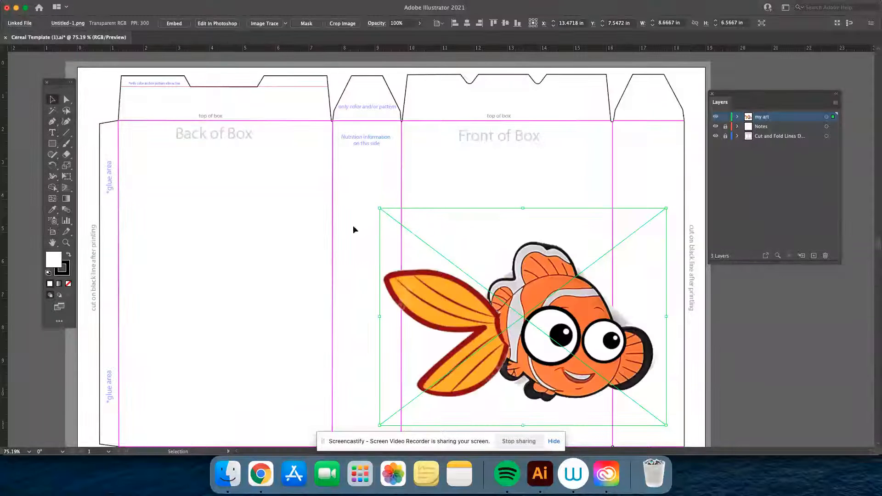
- Scale the placed fish down to about 6.65 x 5.25 in and centre it on the Front of Box panel
left_click_drag(379, 208, 447, 254)
left_click_drag(541, 321, 493, 270)
key("a")
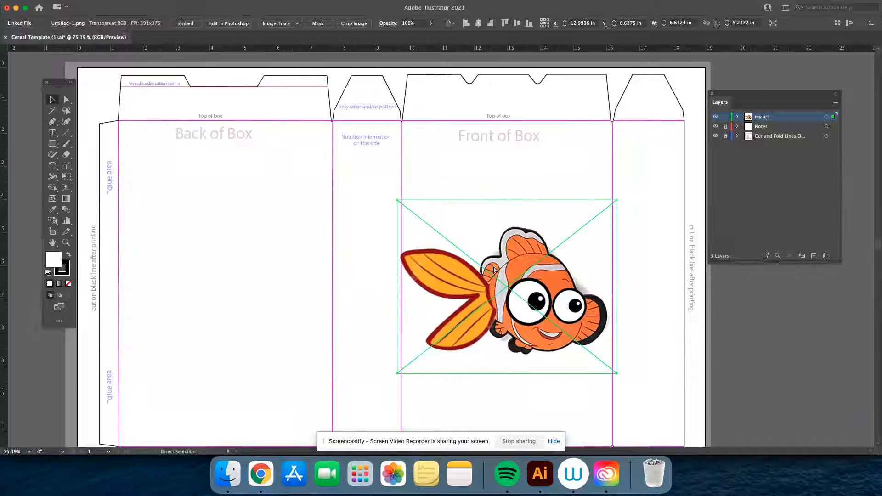
key("super+minus")
key("v")
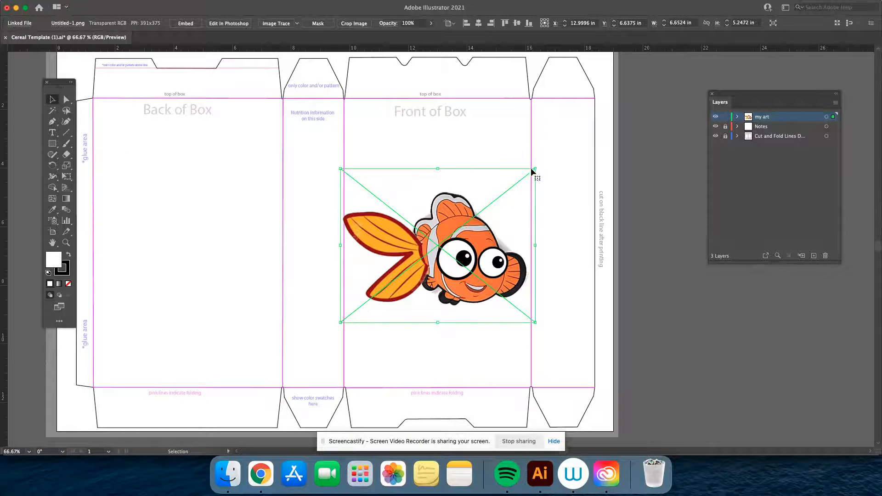
- Try the fish at a larger size spanning the side panels, and bring it down to about 7.14 x 5.06 in
left_click_drag(537, 167, 629, 116)
left_click_drag(534, 216, 478, 235)
left_click(605, 323)
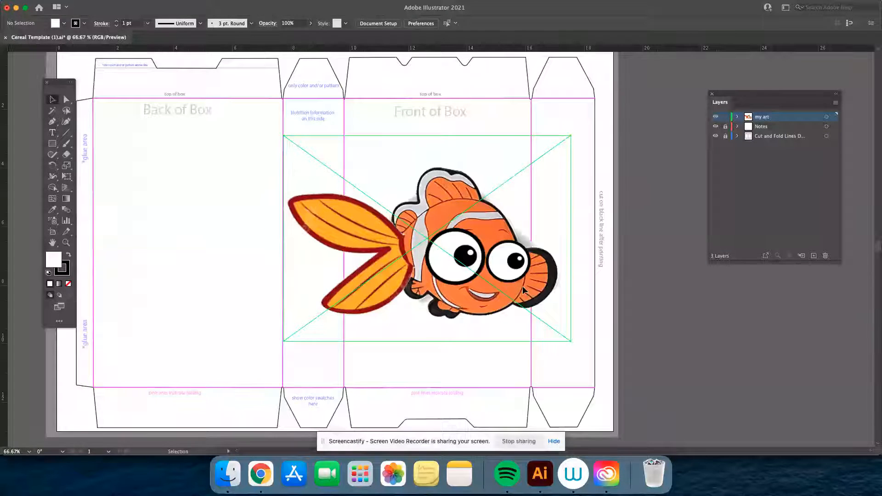
left_click(570, 342)
left_click_drag(570, 342, 479, 264)
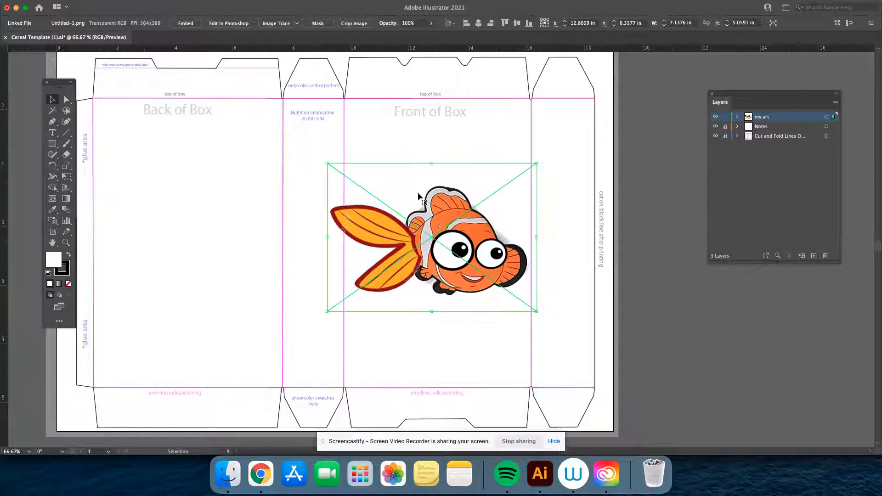
- Enlarge the fish and rotate it so its head tilts upward, with bounds of about 11.96 x 11.08 in
left_click(325, 314)
left_click_drag(324, 315, 294, 368)
left_click_drag(317, 160, 368, 249)
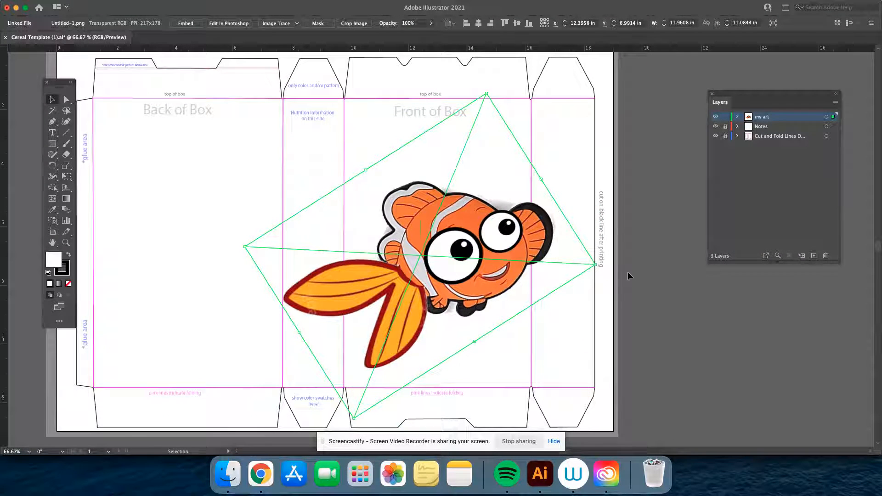
left_click_drag(515, 270, 522, 300)
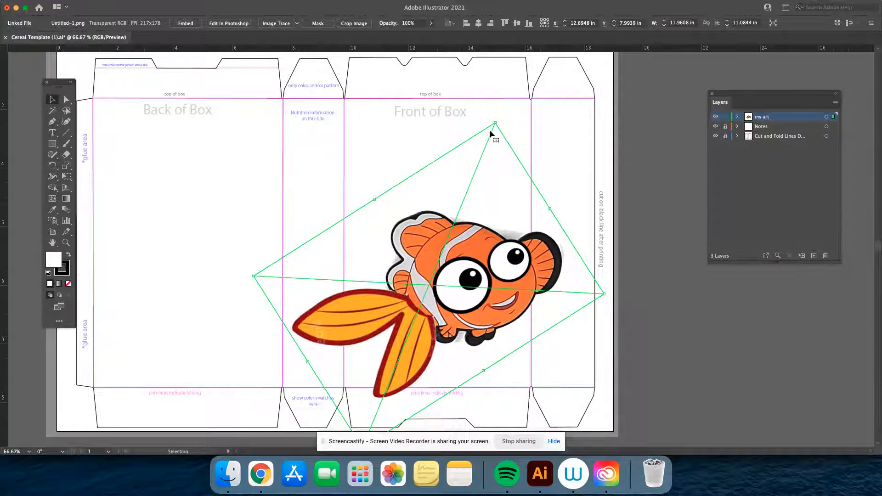
- Scale the tilted fish to bounds of about 10.93 x 10.13 in and move it to the upper part of Front of Box
left_click_drag(495, 123, 479, 143)
left_click_drag(487, 222, 479, 86)
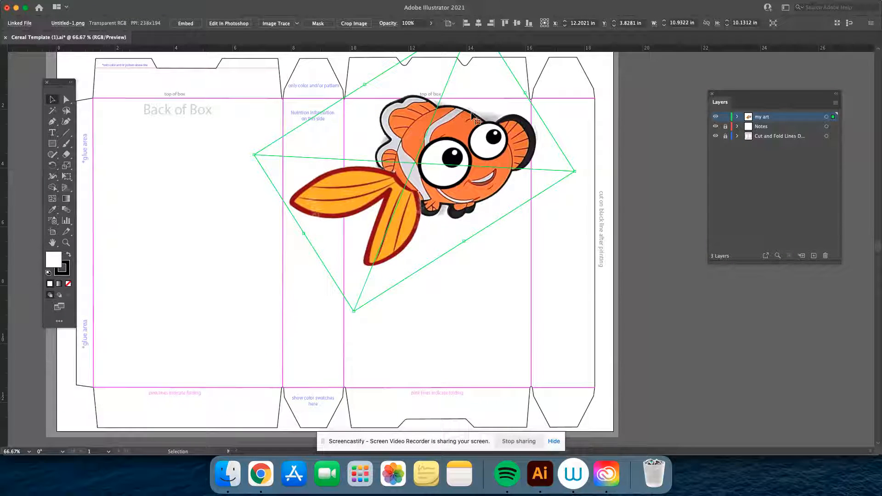
key("Return")
left_click(428, 303)
scroll(434, 169, "up", 2)
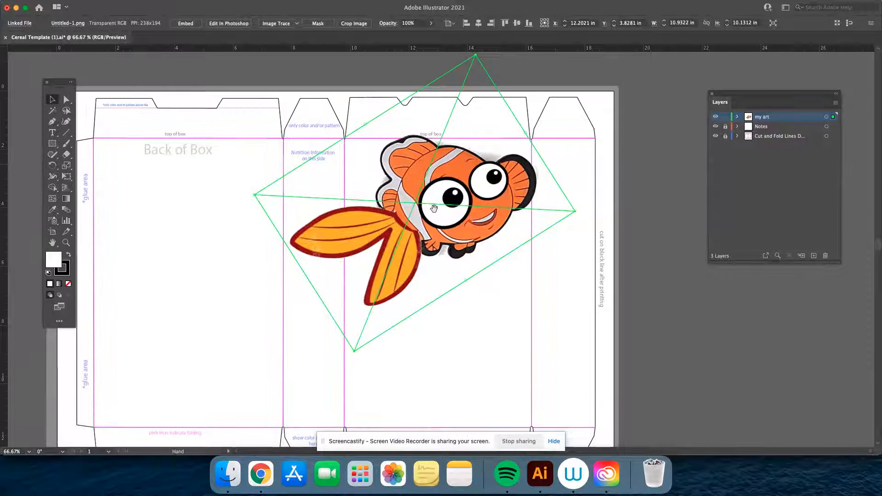
- Lower the placed fish's opacity to 24% and deselect it
left_click(431, 23)
left_click_drag(434, 35, 404, 37)
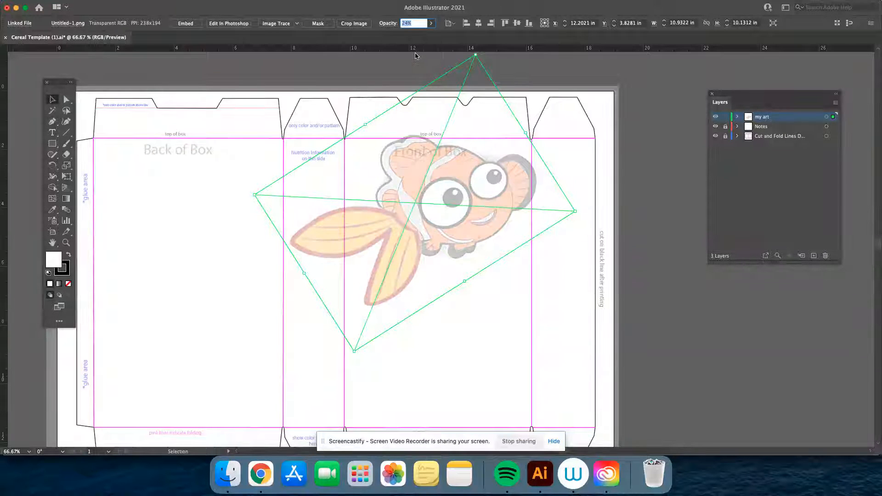
left_click(572, 299)
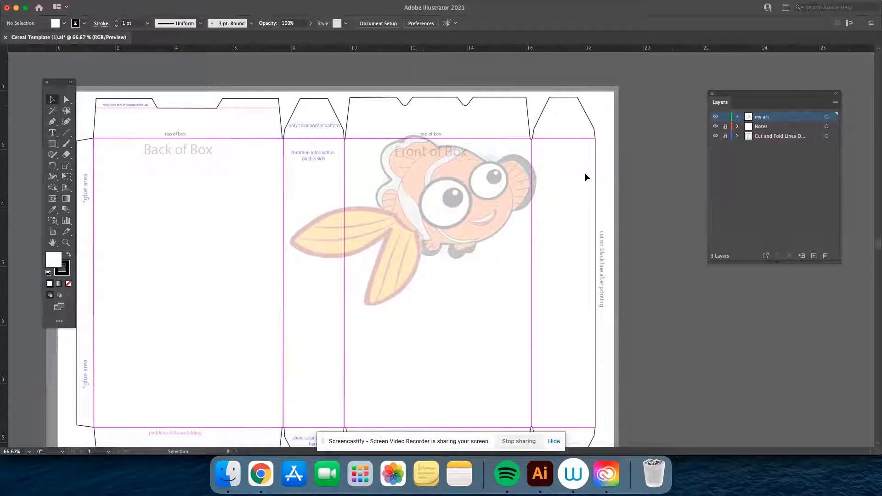
- Activate the Pencil tool and set the fill to None, keeping the black 1 pt stroke
key("p")
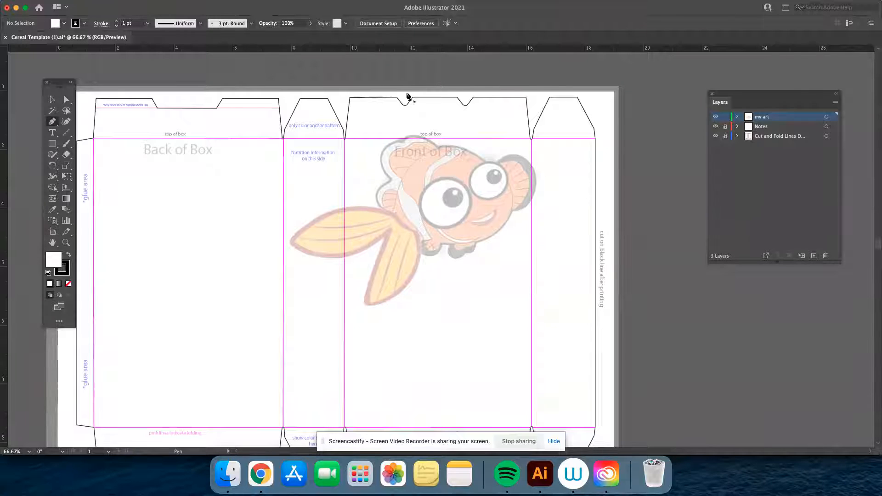
key("n")
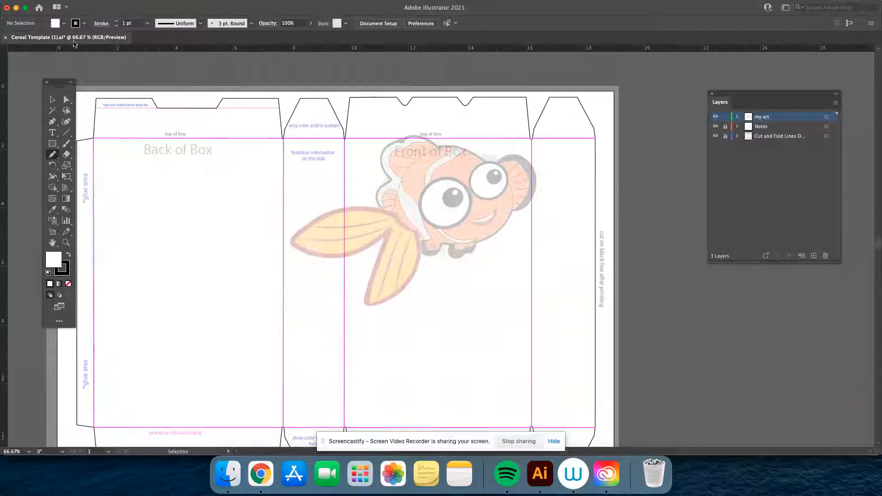
left_click(64, 23)
left_click(5, 39)
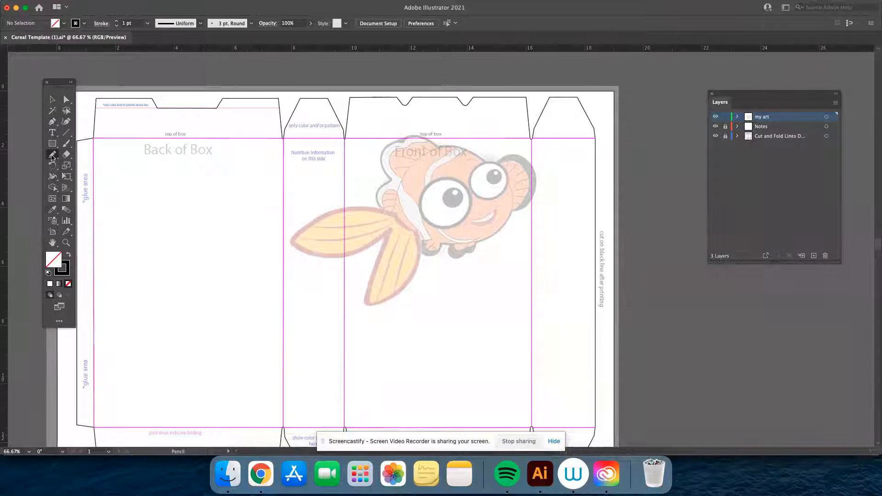
- Set the Pencil tool's fidelity to the maximum Smooth setting in its options
double_click(52, 156)
left_click_drag(363, 86, 346, 91)
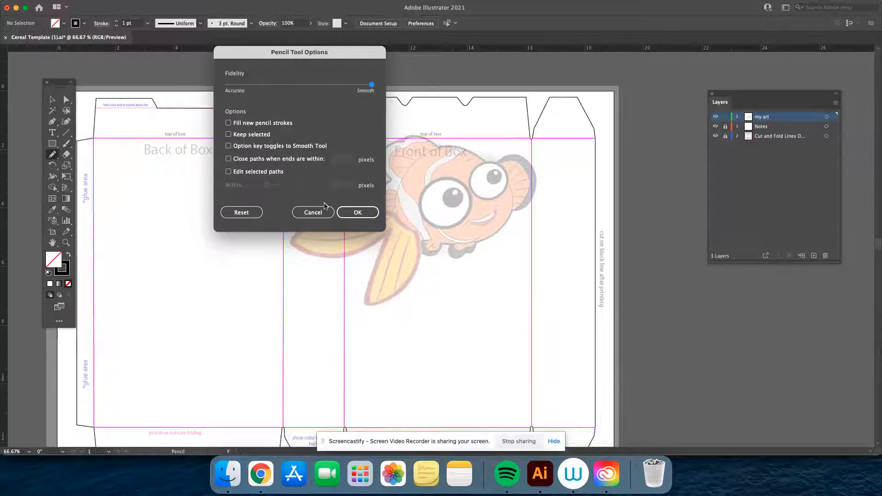
left_click(350, 211)
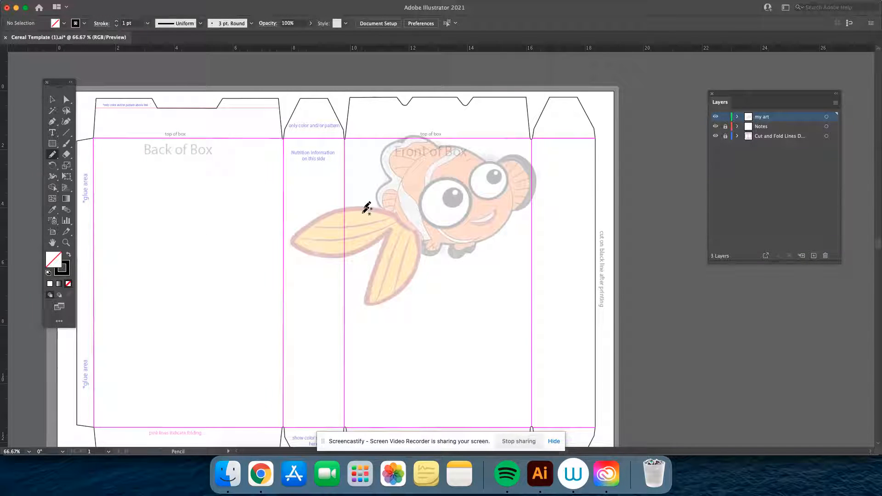
- Try tracing the fish's tail freehand with the Pencil, stopping at the fold line, and undo the traced path
key("super+equal")
key("super+equal")
key("super+equal")
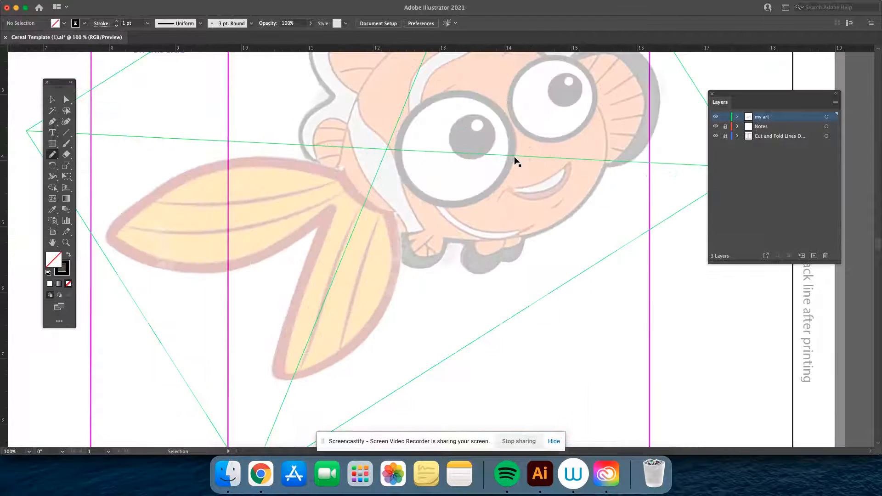
mouse_move(406, 164)
left_mouse_down()
mouse_move(543, 266)
mouse_move(502, 277)
mouse_move(492, 152)
left_mouse_up()
left_click_drag(434, 191, 437, 216)
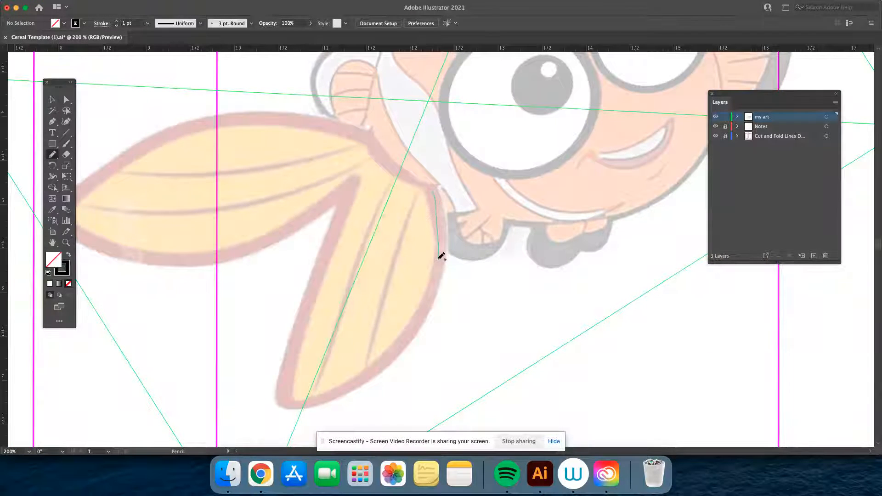
left_click_drag(435, 282, 426, 306)
left_click_drag(366, 372, 331, 394)
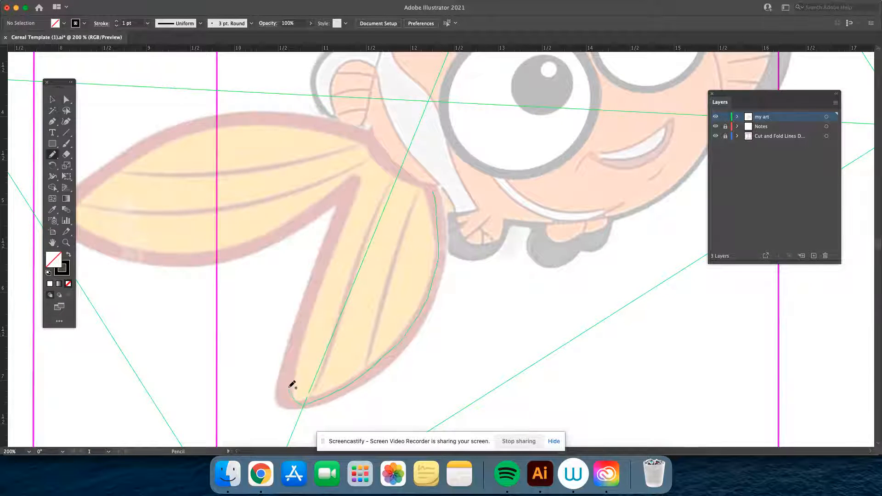
mouse_move(310, 302)
left_mouse_down()
mouse_move(356, 178)
mouse_move(305, 234)
mouse_move(218, 263)
mouse_move(216, 161)
left_mouse_up()
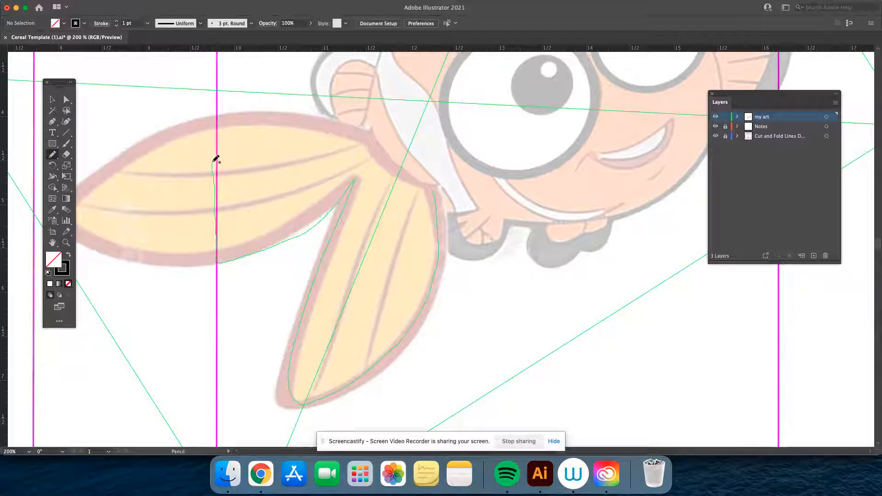
left_click_drag(214, 123, 214, 123)
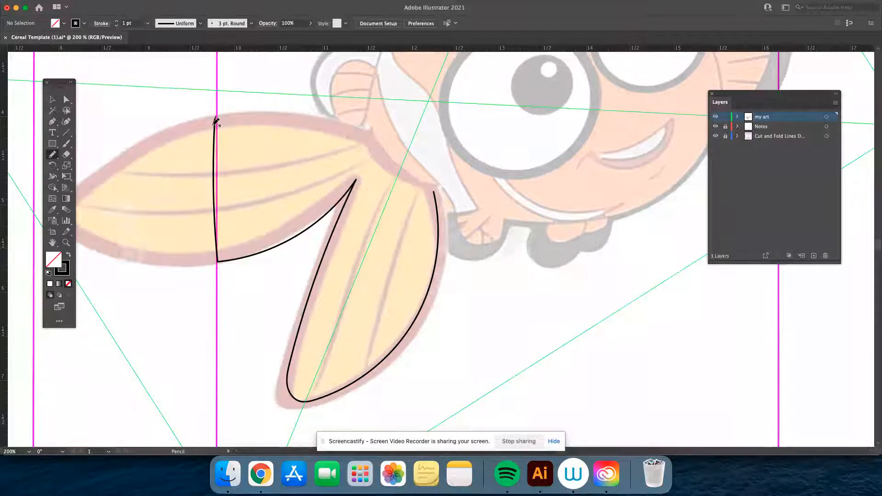
key("super+z")
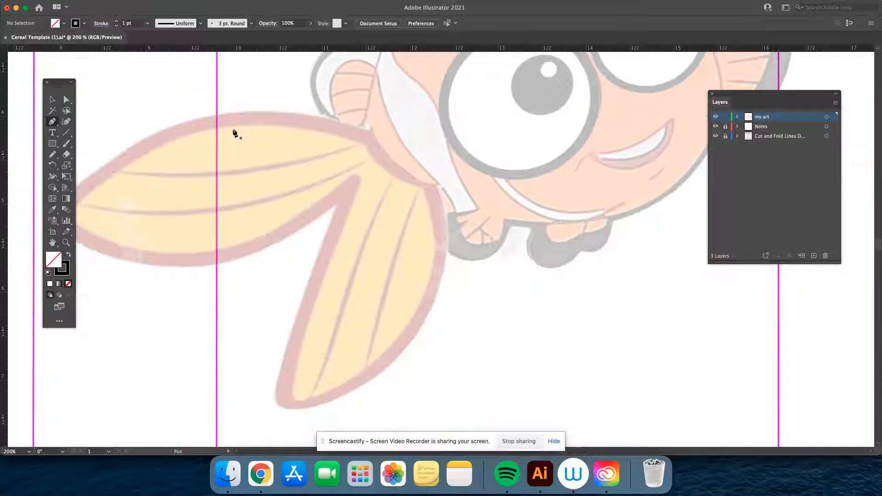
- Trace the lower tail fin with the Pen tool, from the body joint around the tip to the notch between the fins
key("p")
key("super")
left_click(436, 188)
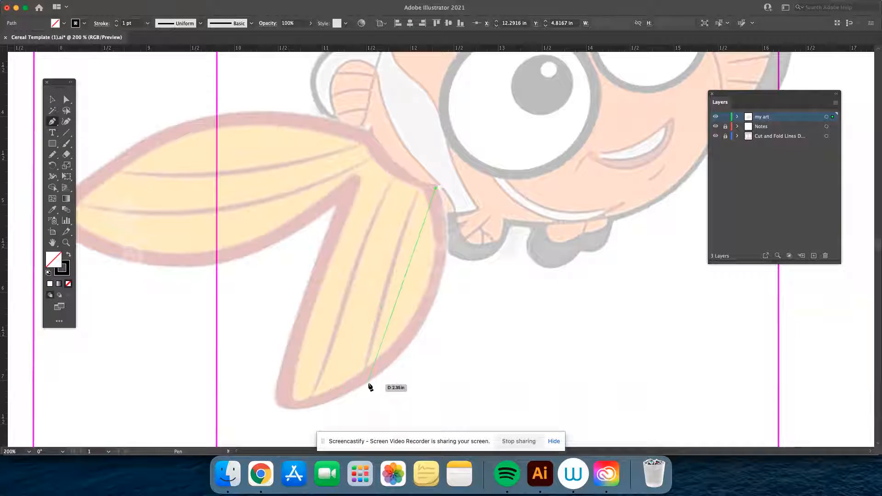
left_click_drag(339, 397, 190, 366)
left_click_drag(339, 301, 293, 240)
left_click(277, 289)
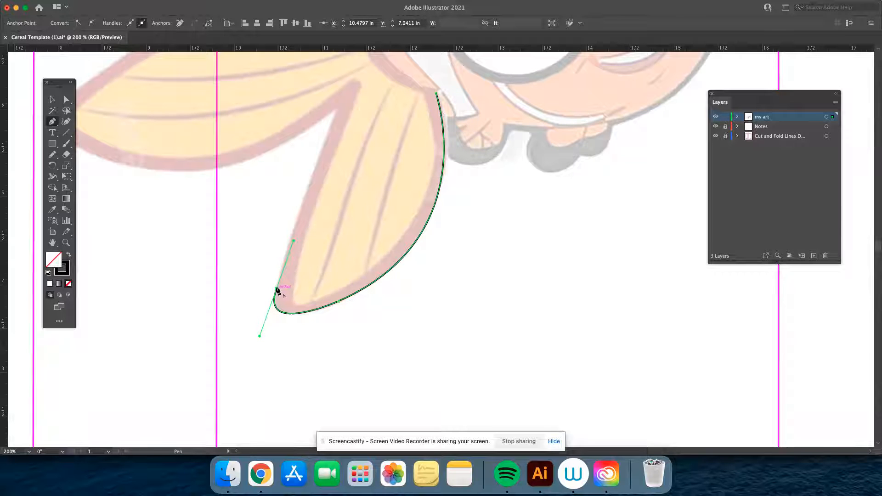
left_click(337, 107)
- Continue the path along the upper fin's lower edge to the fold line, making a corner and running straight up to the fin's top edge
mouse_move(217, 168)
left_mouse_down()
mouse_move(165, 169)
mouse_move(215, 167)
left_mouse_up()
key("space")
left_click_drag(280, 152, 266, 302)
key("super+z")
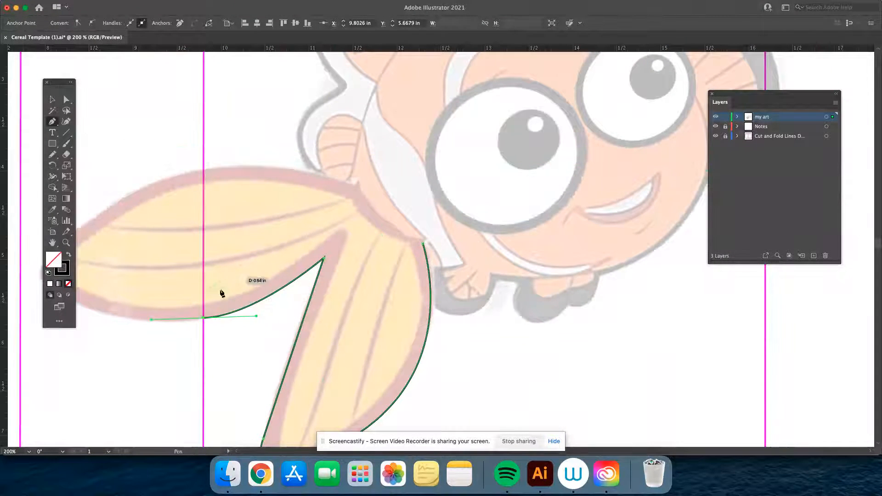
left_click(203, 318)
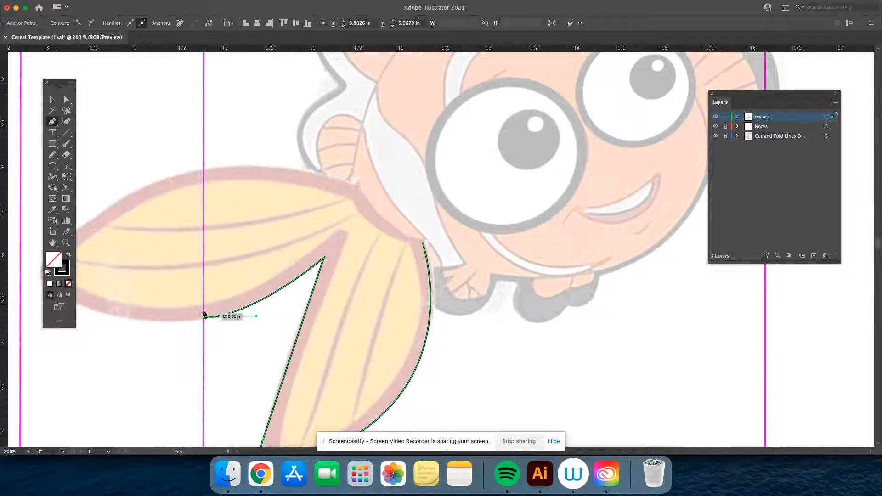
left_click(204, 170)
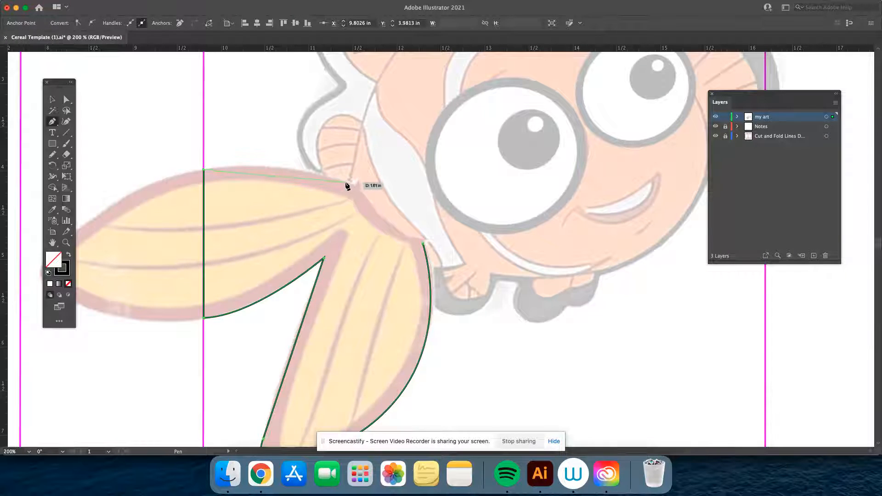
- Curve the path along the upper fin's top edge to the body and close it along the tail base at the starting anchor
left_click_drag(350, 183, 412, 208)
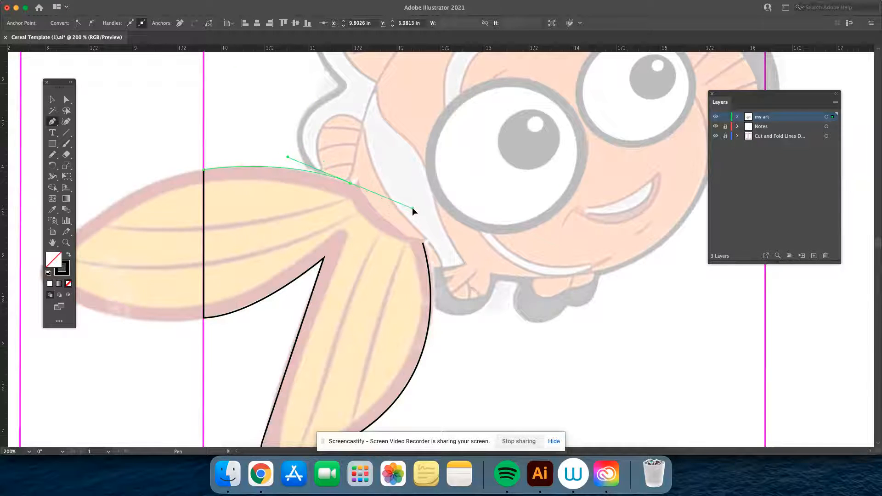
left_click(351, 182)
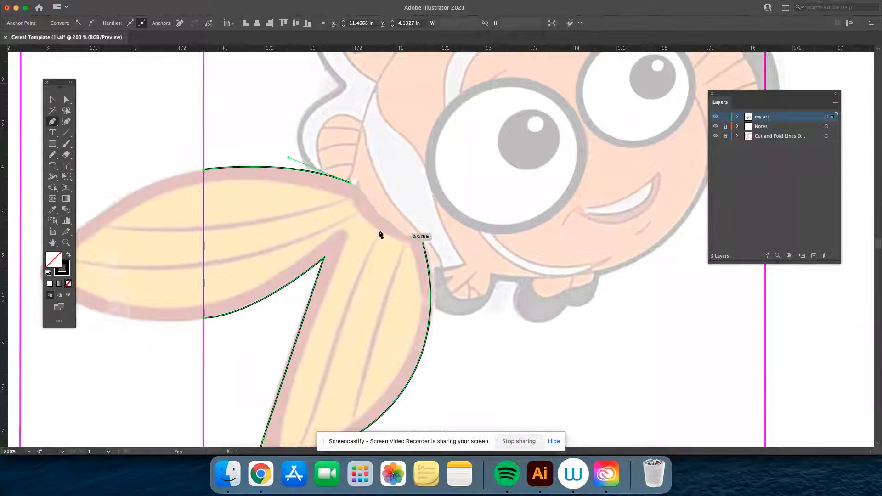
left_click(423, 242)
left_click_drag(425, 248, 477, 253)
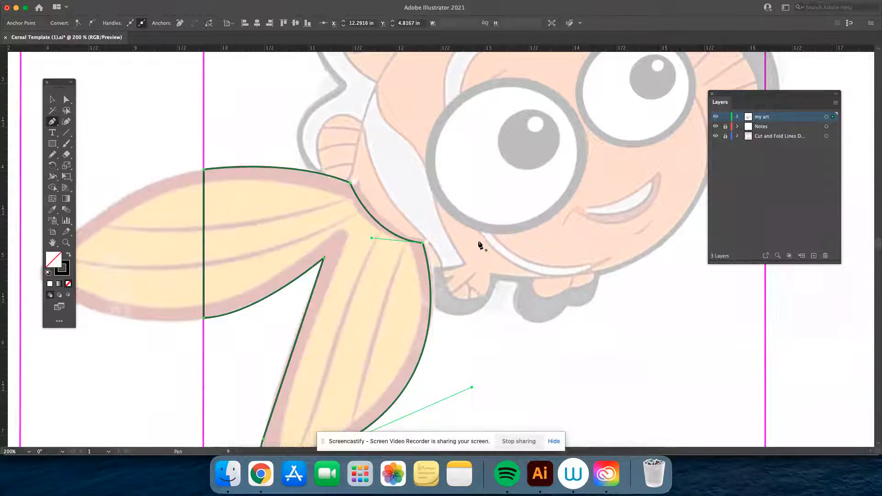
- Select the closed tail path and set its stroke weight to 5 pt
left_click(53, 100)
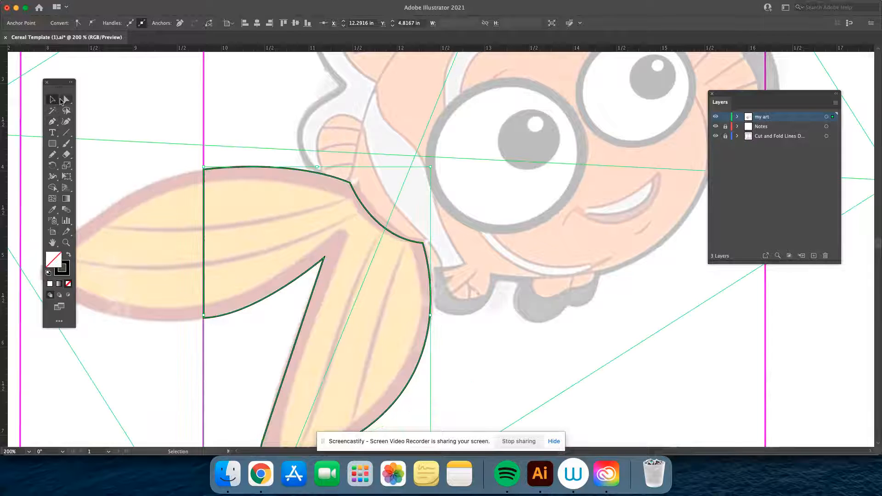
left_click(429, 275)
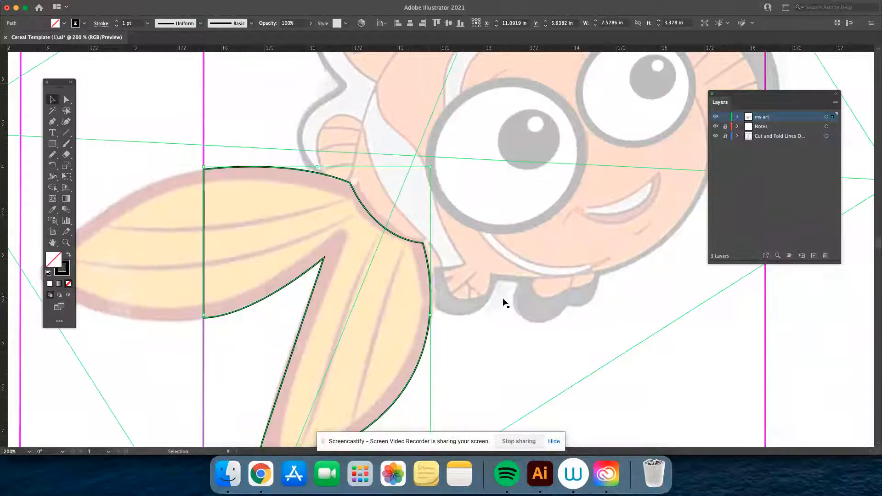
left_click(117, 22)
left_click(116, 21)
left_click(117, 21)
left_click(117, 22)
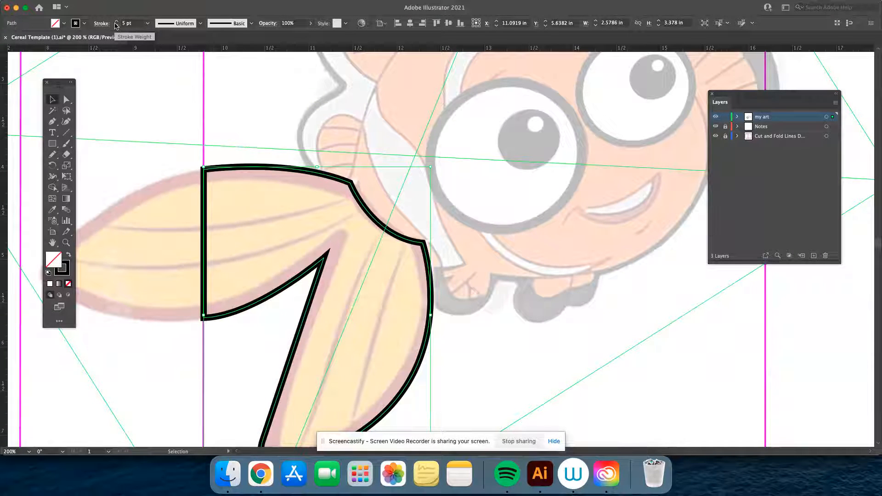
- Try the lens-shaped variable width profile on the tail outline and restore the Uniform profile
left_click(201, 23)
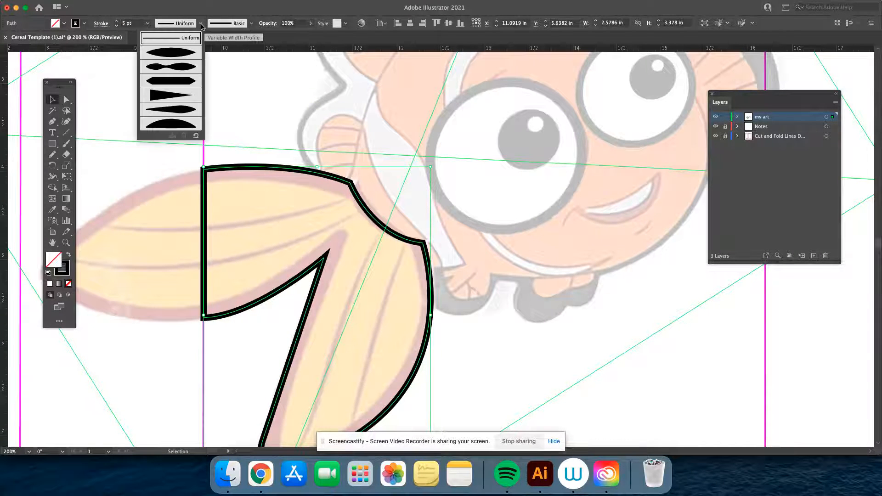
left_click(178, 59)
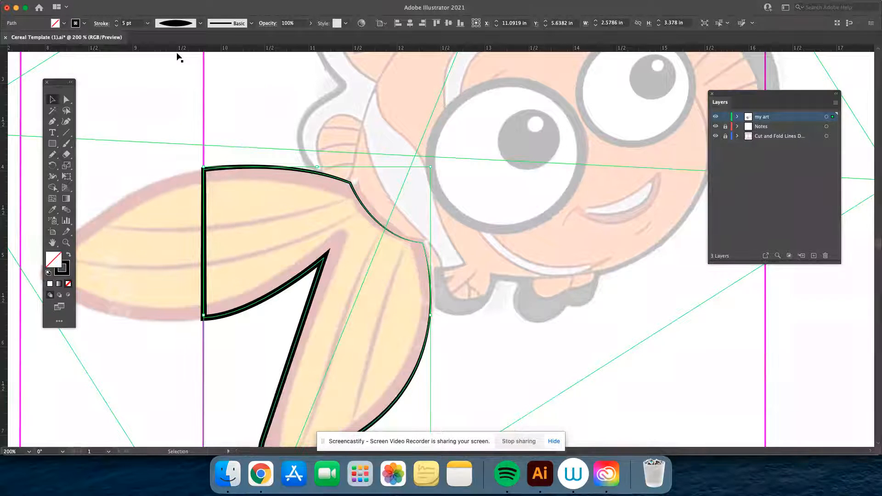
left_click(175, 23)
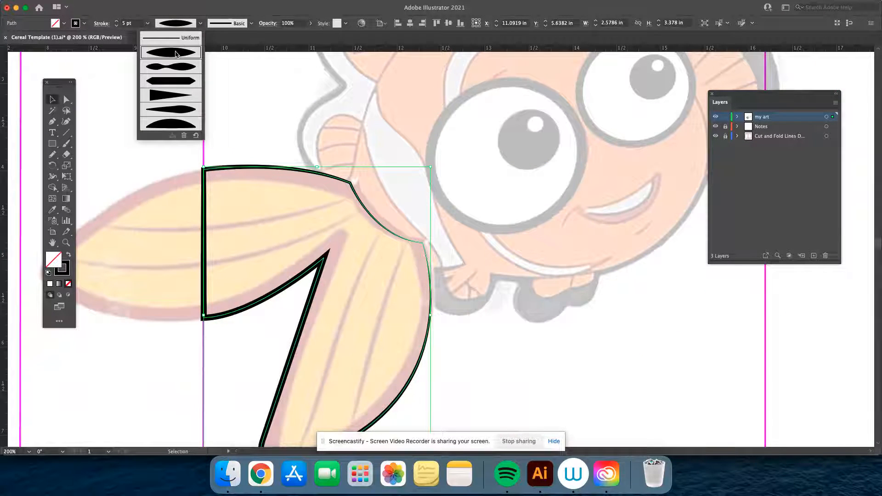
left_click(179, 40)
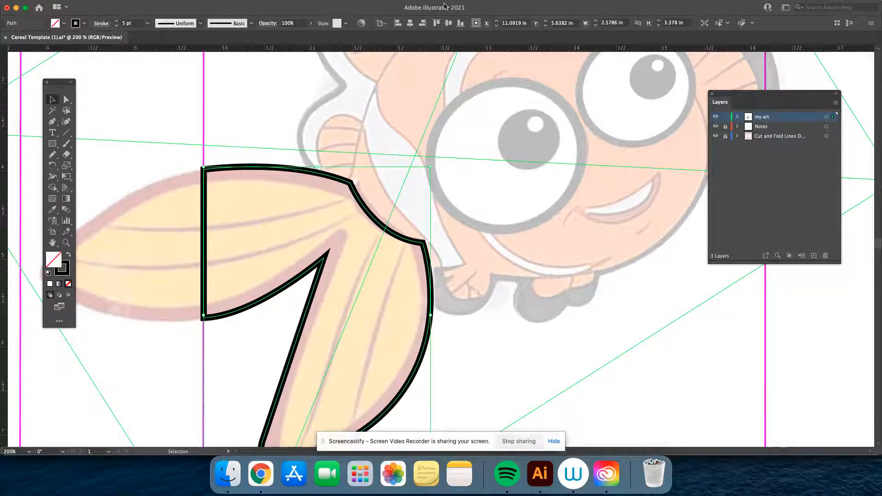
- Open the Stroke settings with all options shown and place them near the tail artwork
left_click(243, 6)
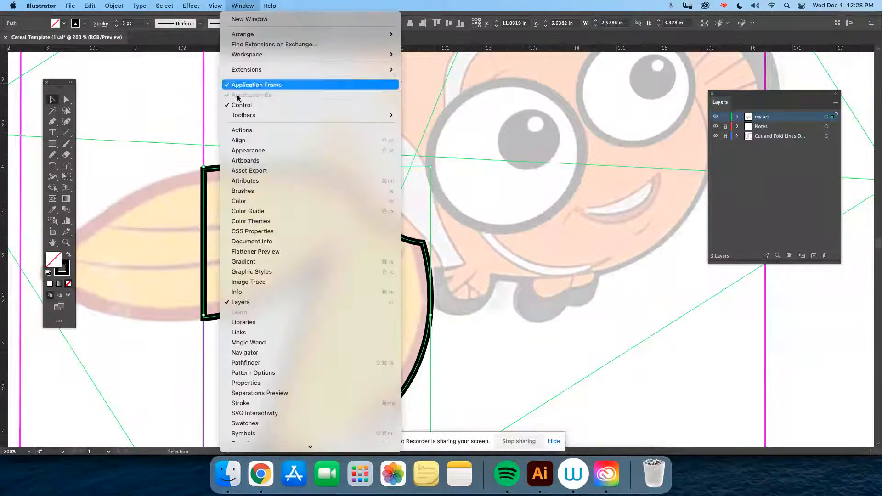
left_click(244, 403)
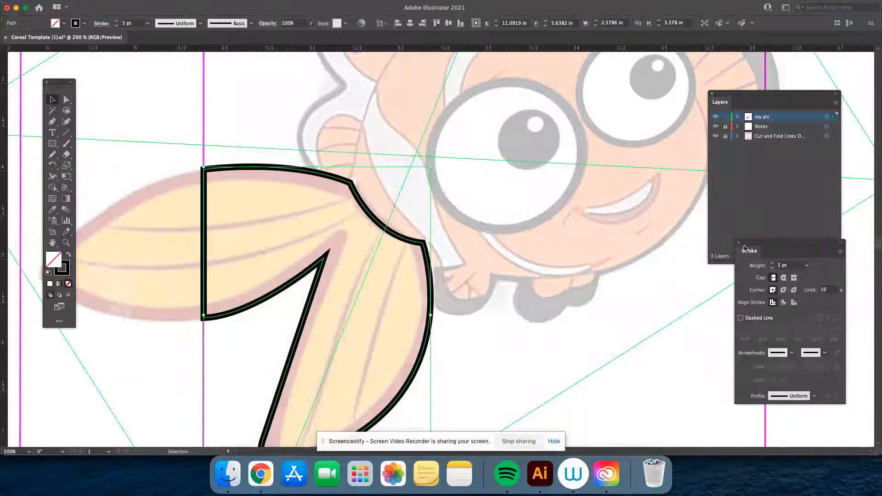
left_click(841, 252)
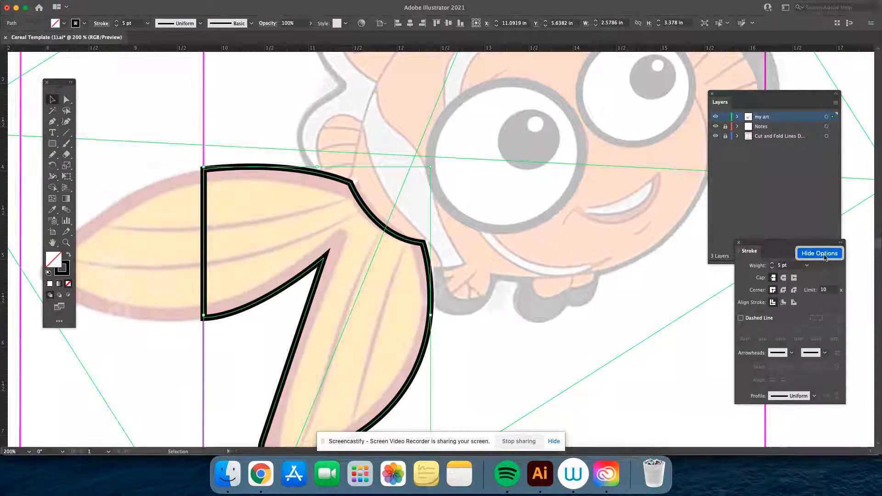
left_click(818, 252)
mouse_move(759, 247)
left_mouse_down()
mouse_move(552, 53)
mouse_move(589, 78)
left_mouse_up()
left_click(666, 85)
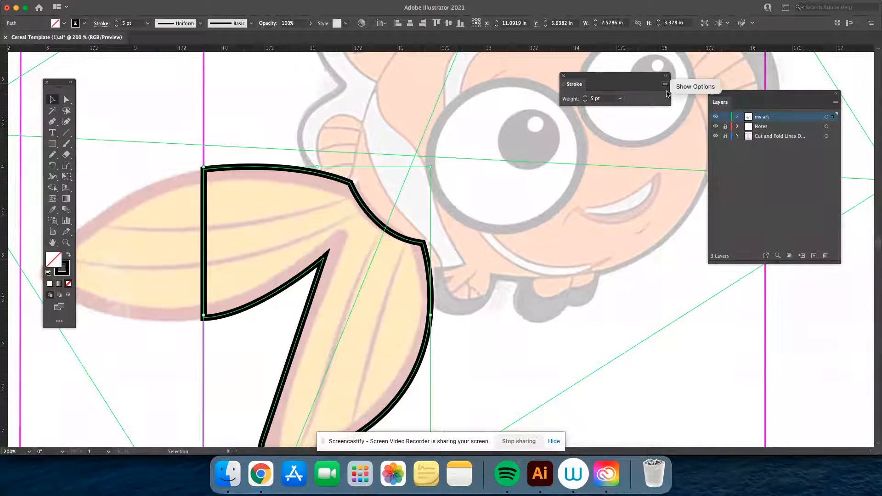
left_click(684, 88)
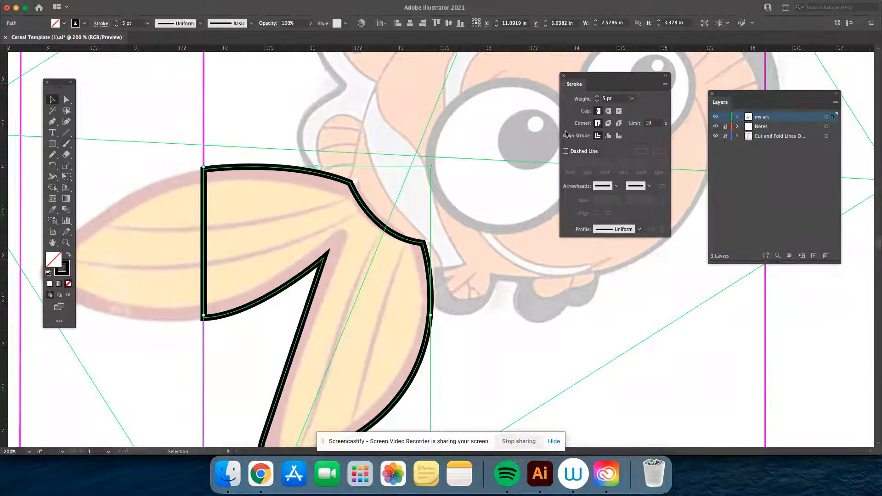
- Align the tail outline's stroke to the inside and give its corners a round join
left_click(619, 136)
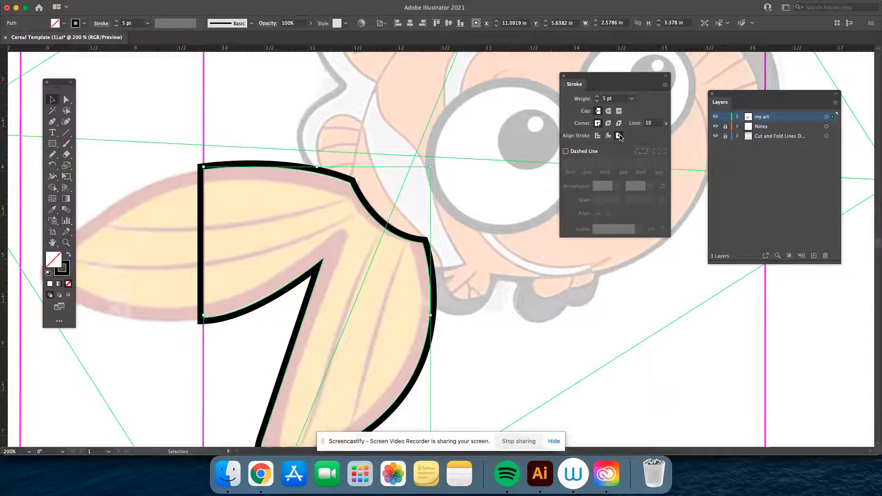
left_click(609, 136)
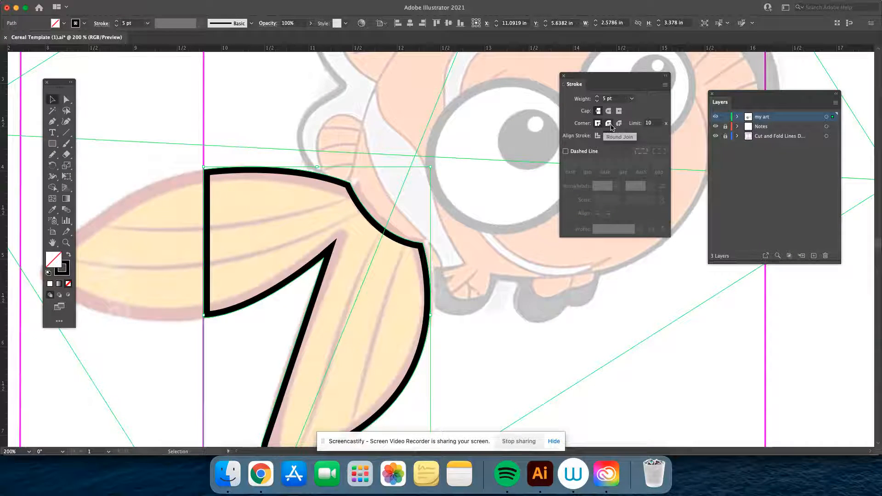
left_click(619, 123)
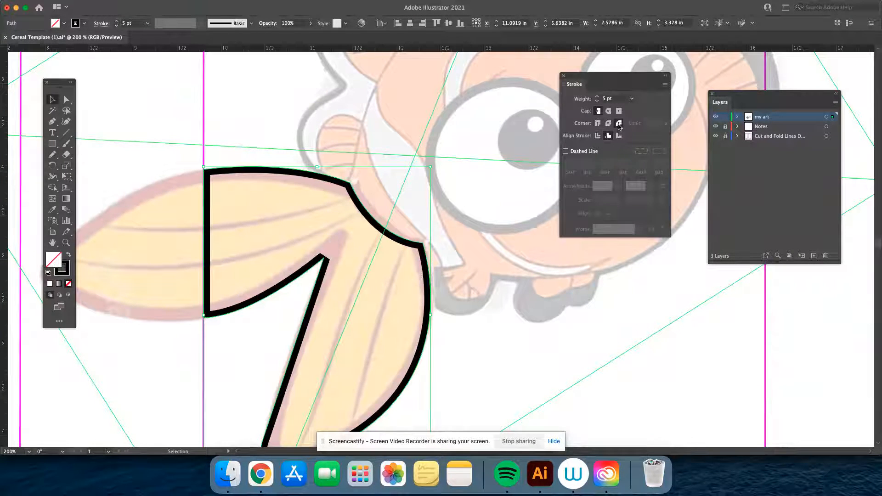
left_click(608, 124)
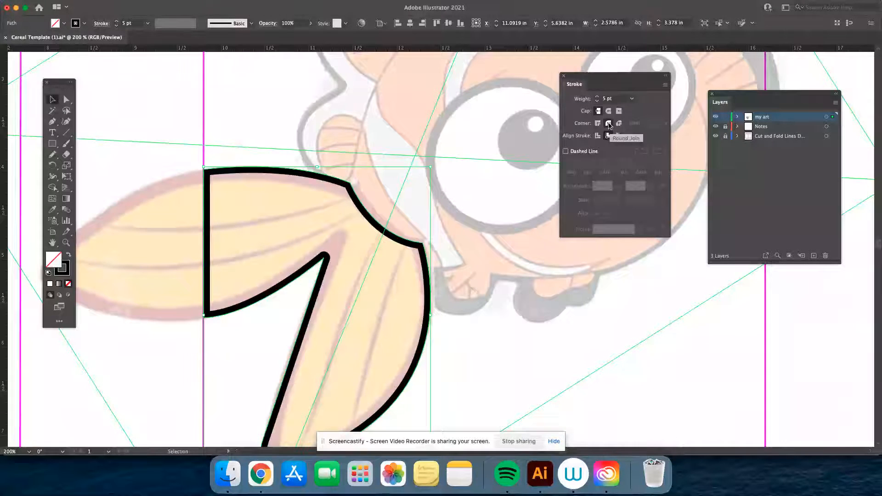
left_click(598, 123)
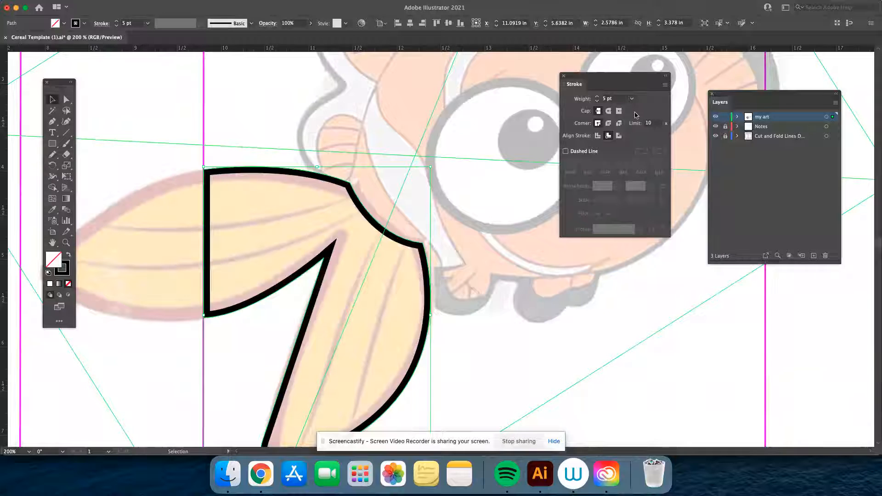
left_click(609, 123)
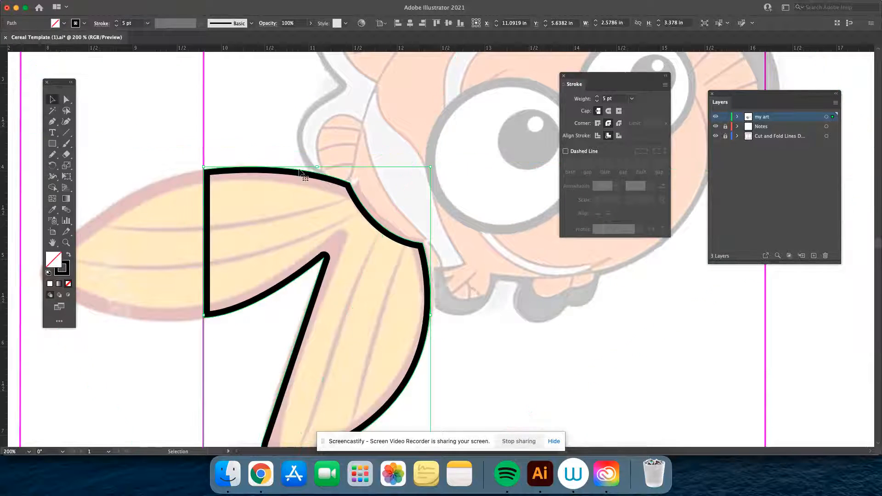
- Move the Stroke and Layers panels clear of the fish artwork and select the placed fish image
mouse_move(575, 78)
left_mouse_down()
mouse_move(718, 186)
mouse_move(769, 278)
left_mouse_up()
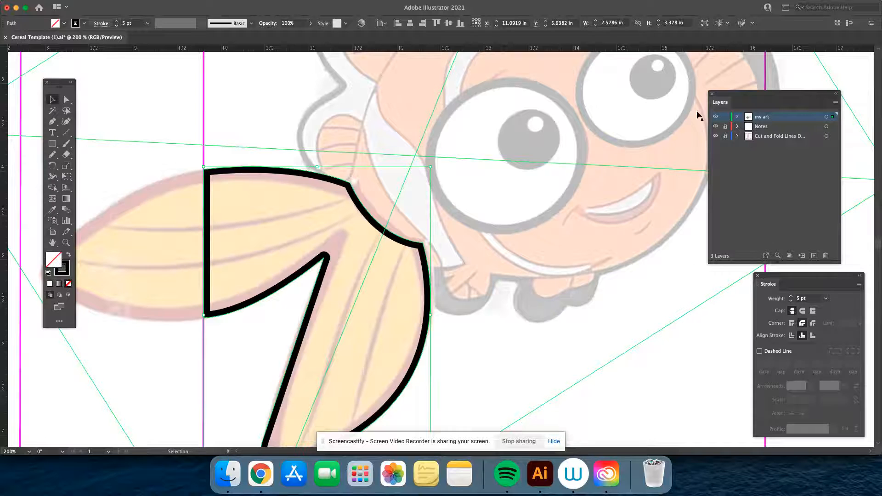
left_click_drag(735, 102, 834, 109)
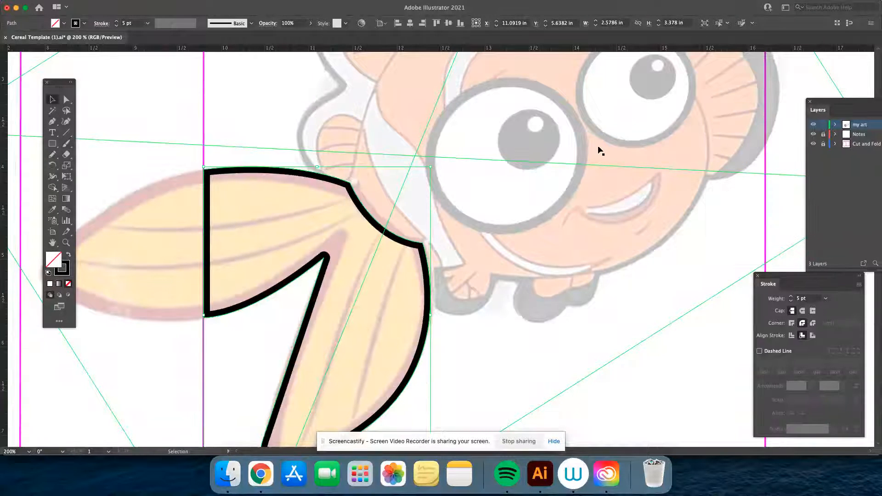
left_click(247, 108)
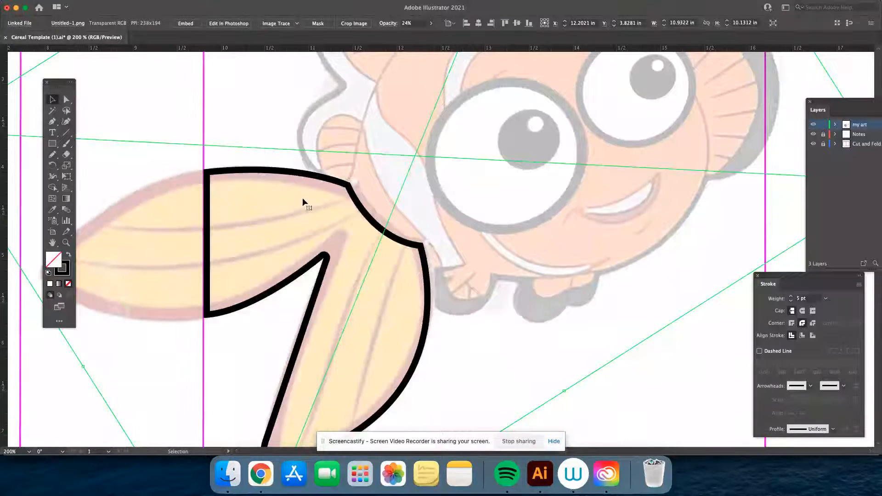
- Try the orange gradient swatch on the tail shape and replace it with a solid orange fill
key("i")
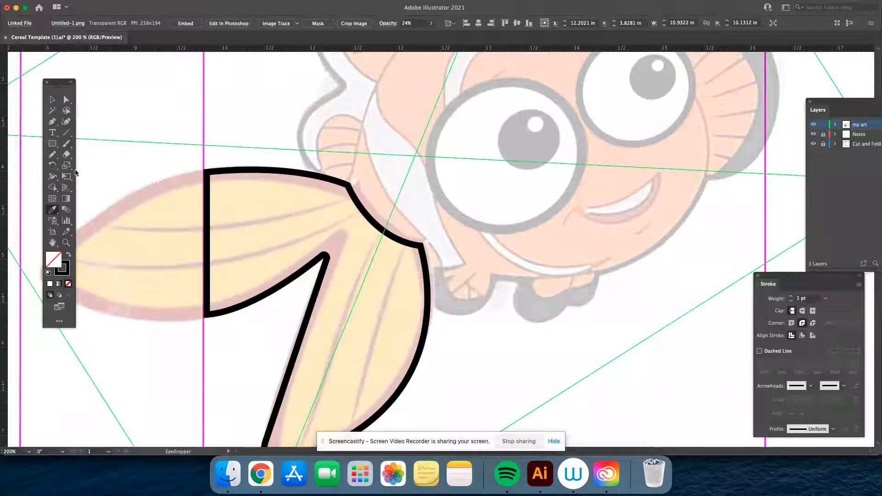
key("v")
left_click(292, 173)
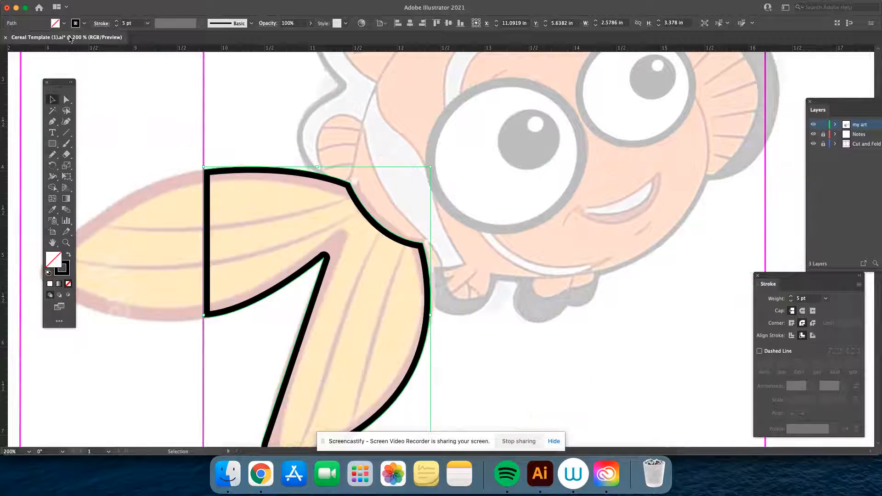
left_click(64, 24)
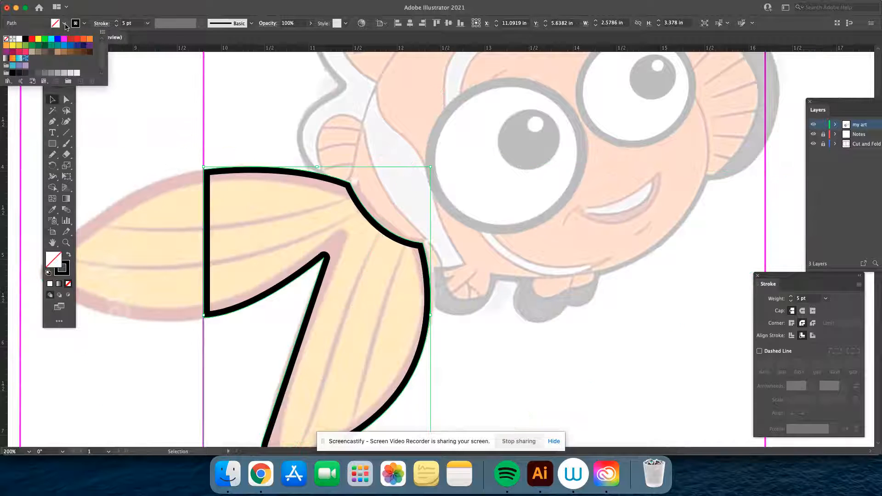
left_click(13, 58)
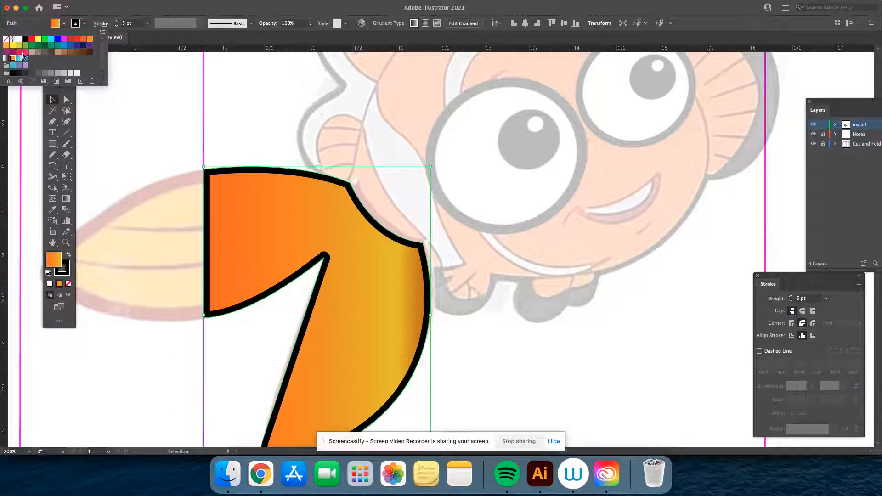
double_click(53, 260)
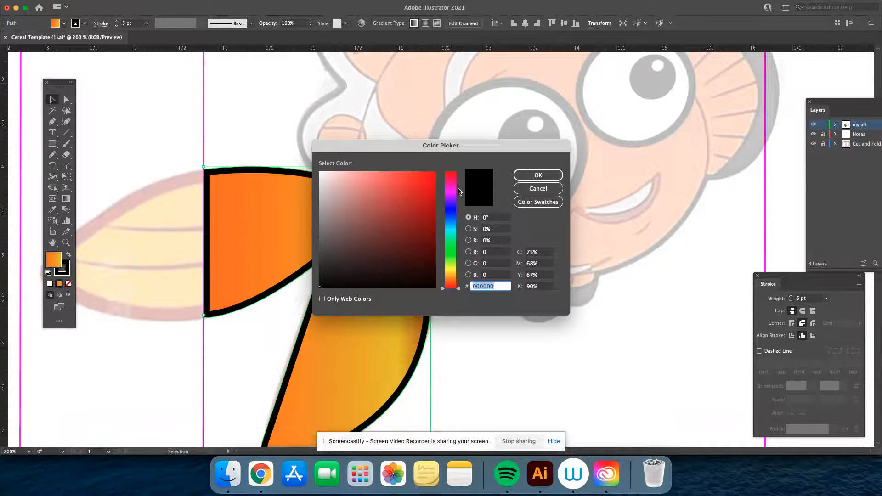
left_click(543, 192)
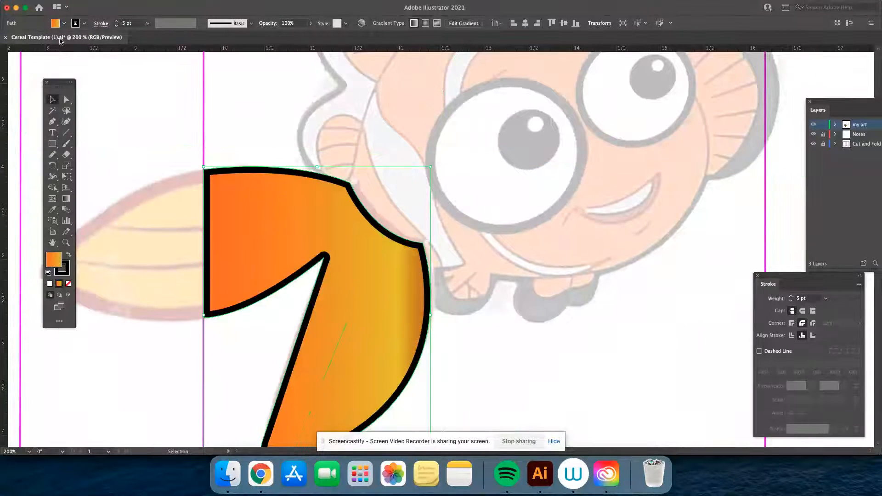
left_click(64, 23)
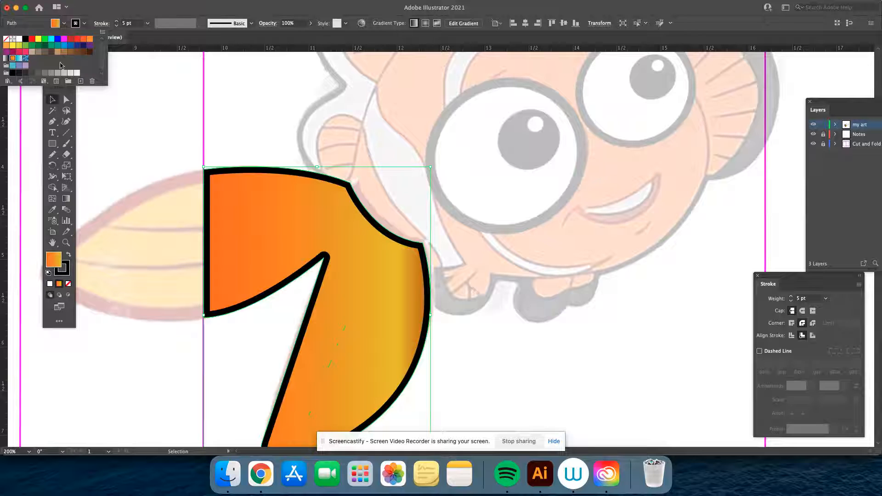
left_click(90, 40)
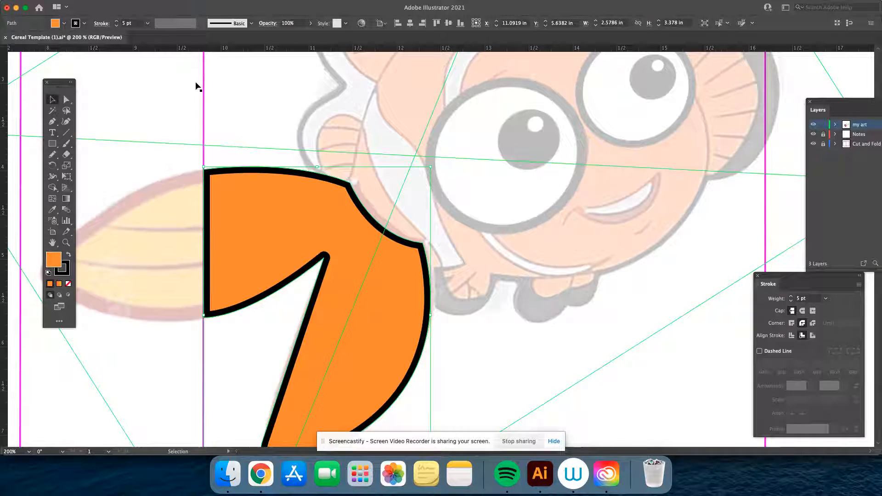
- Try the tail shape with no fill and undo that fill change
key("n")
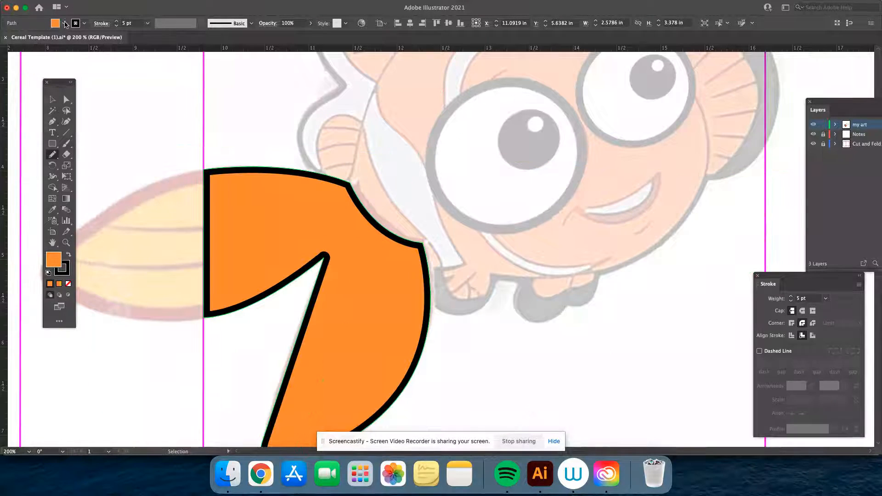
left_click(65, 24)
left_click(6, 39)
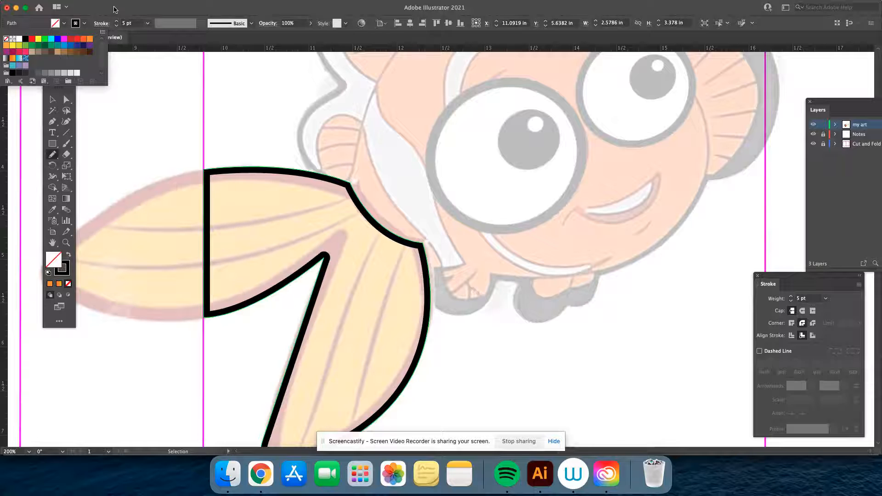
left_click(122, 59)
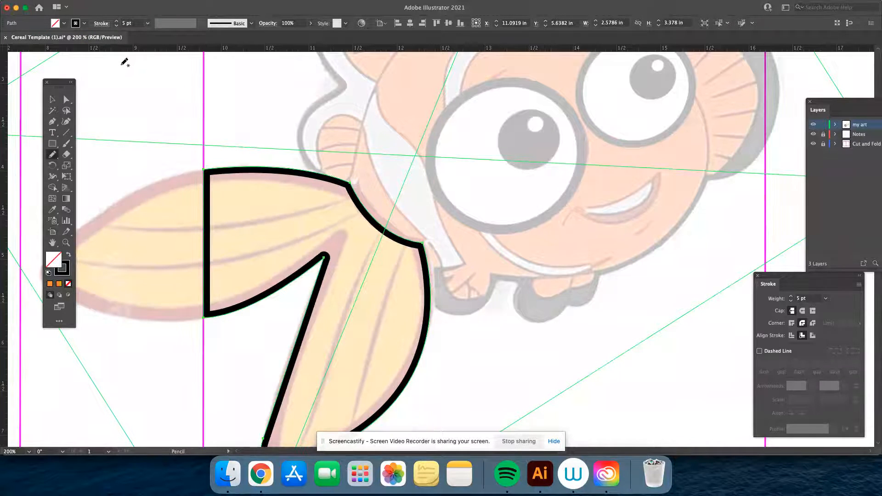
key("super")
key("super+z")
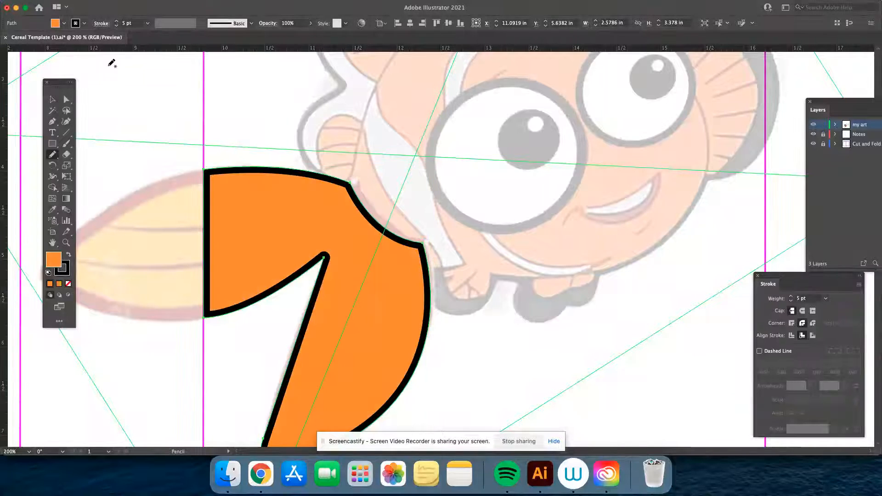
- Draw a freehand Pencil test stroke above the tail and undo it
key("v")
left_click(138, 94)
key("n")
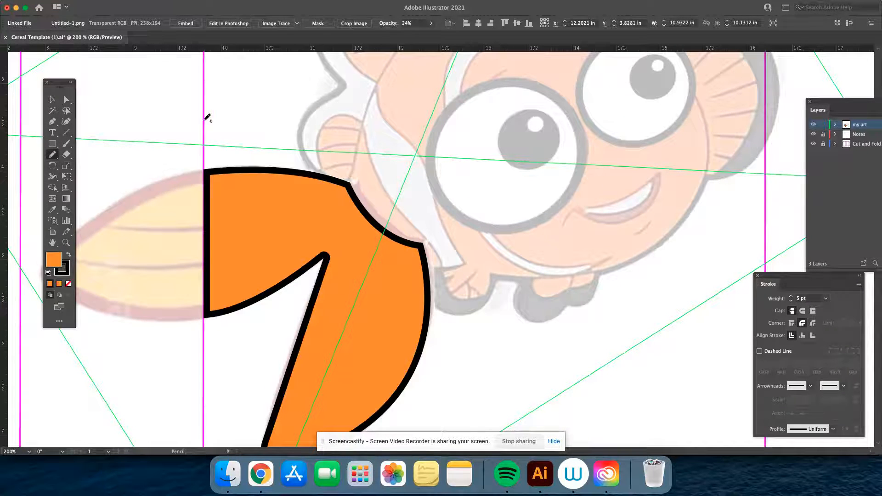
left_click_drag(188, 126, 320, 111)
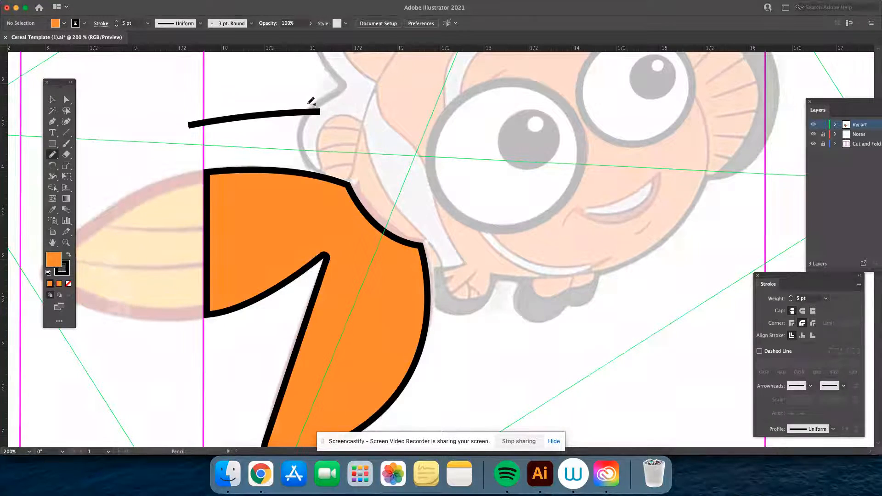
key("super+z")
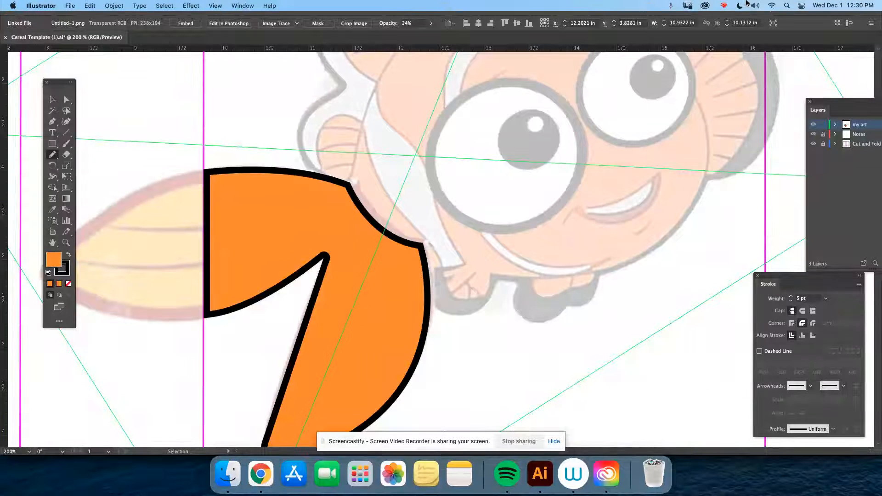
- With nothing selected, set no fill and a 3 pt stroke, and draw two curved Pencil detail lines across the upper tail lobe
key("super+shift+a")
key("super+shift+i")
left_click(64, 22)
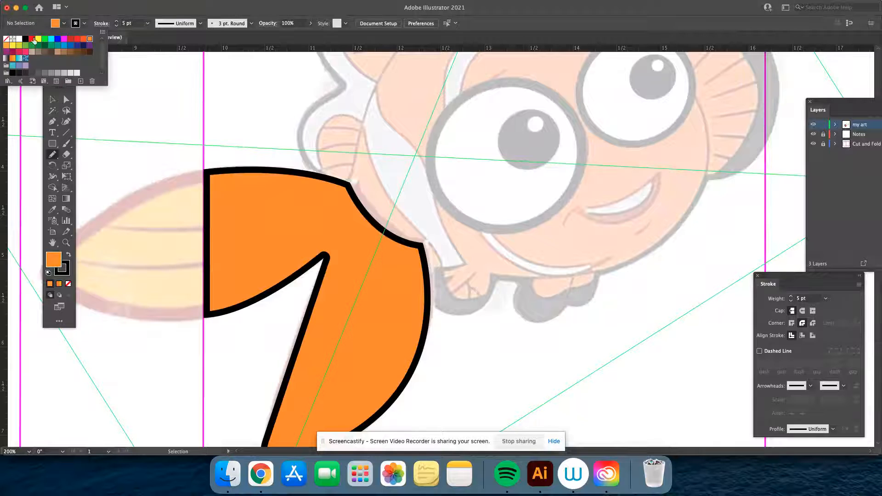
left_click(6, 39)
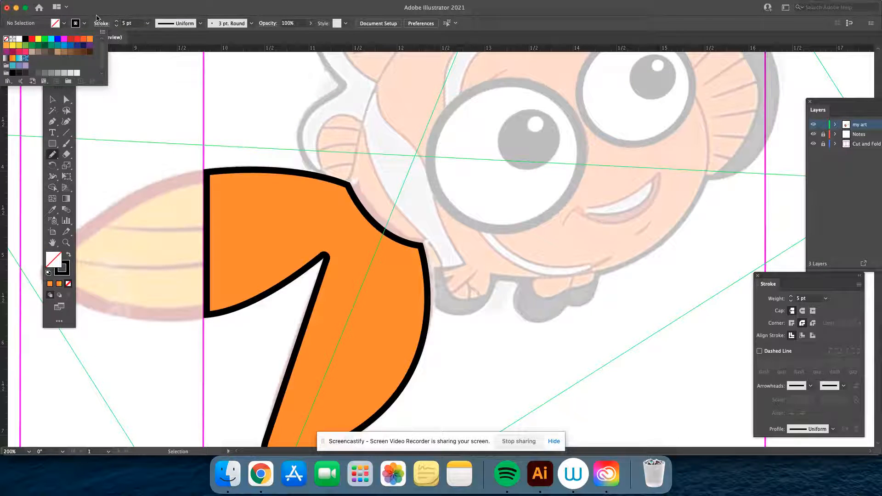
left_click(117, 26)
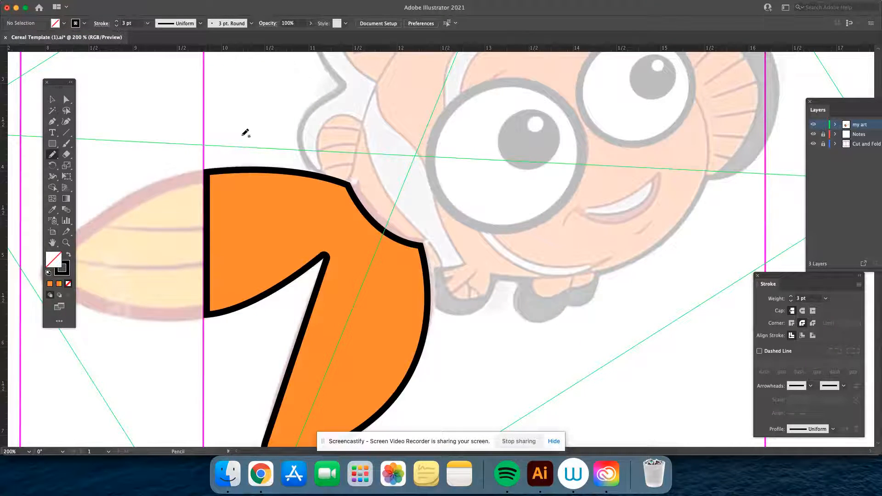
left_click_drag(209, 233, 235, 228)
left_click_drag(283, 201, 307, 176)
left_click_drag(210, 275, 251, 261)
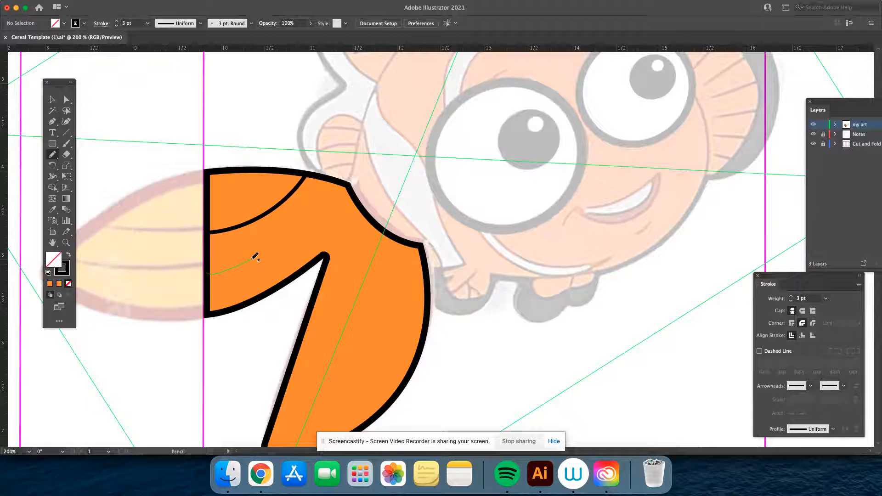
left_click_drag(331, 180, 332, 179)
- Draw three curved Pencil detail lines across the lower tail lobe, each running from its inner edge up toward the body
mouse_move(345, 313)
left_mouse_down()
mouse_move(359, 207)
mouse_move(404, 147)
left_mouse_up()
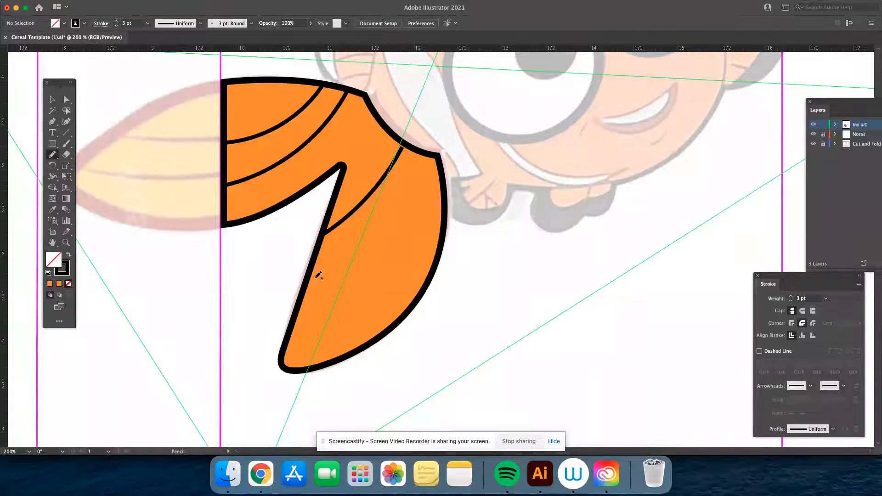
left_click_drag(309, 280, 341, 266)
left_click_drag(434, 170, 437, 159)
left_click_drag(286, 348, 378, 288)
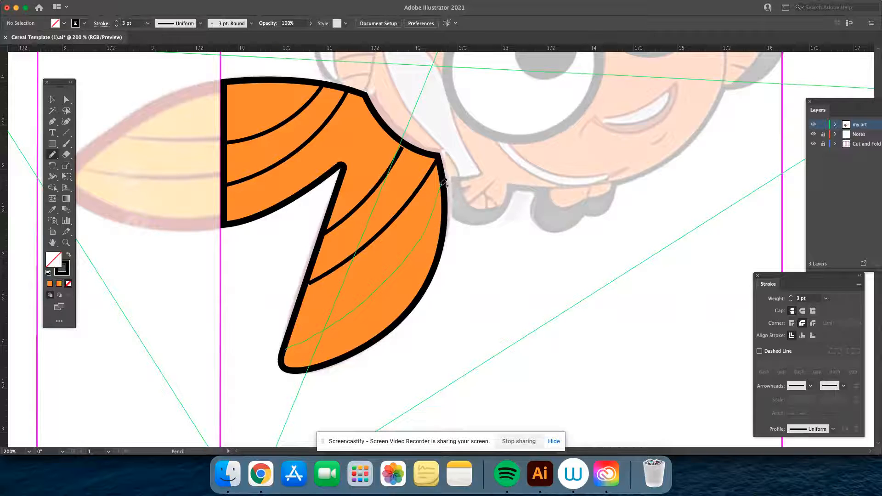
left_click_drag(444, 176, 439, 161)
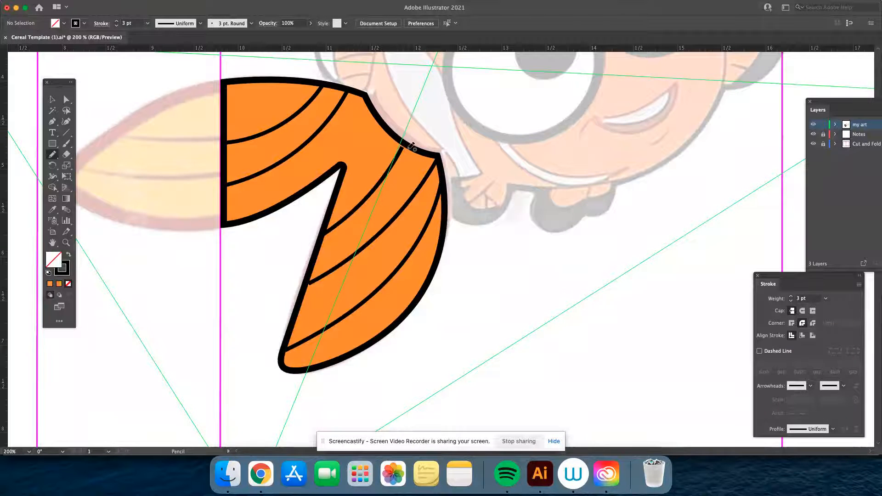
- Stretch the uppermost detail line of the lower tail lobe so its upper end meets the tail outline
key("v")
left_click(391, 167)
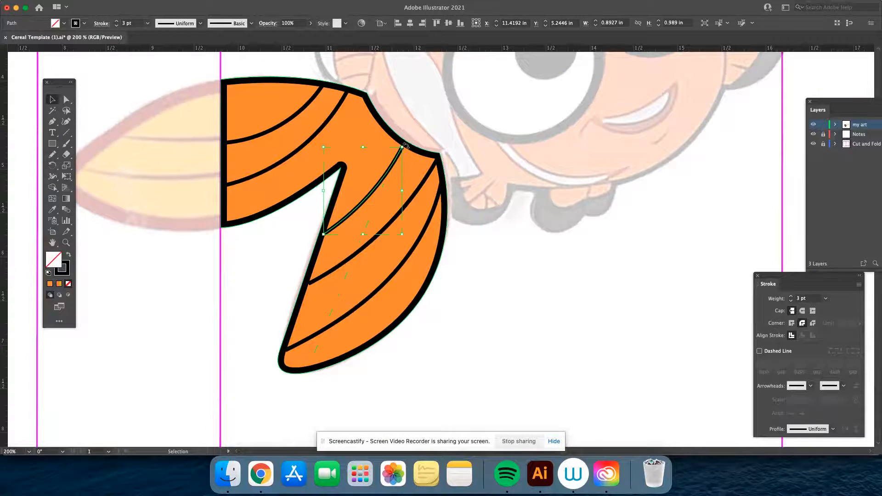
left_click(403, 149)
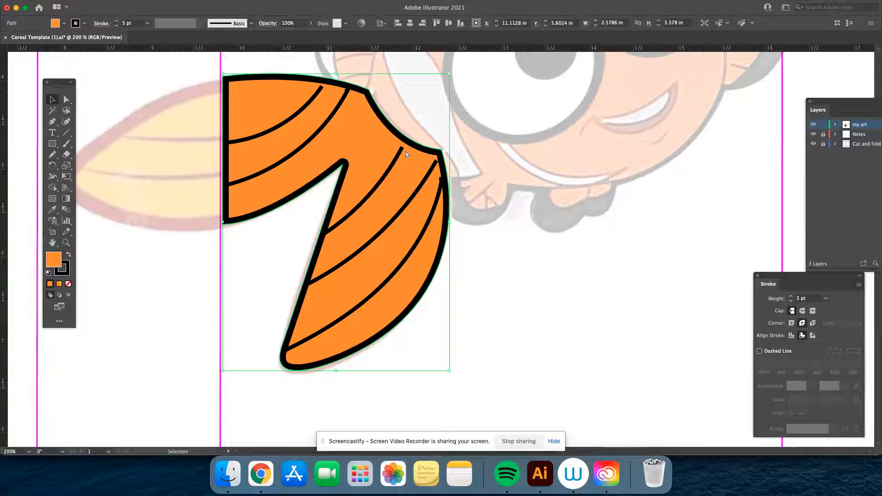
left_click(401, 151)
left_click_drag(403, 147, 404, 143)
left_click(365, 261)
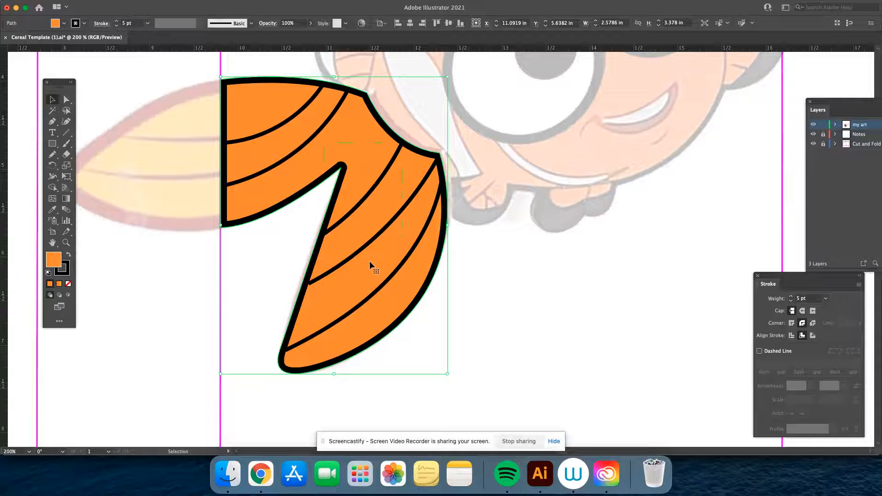
- Clear the selection, lock the linked fish image inside the my art layer, and collapse that layer's contents
left_click(553, 301)
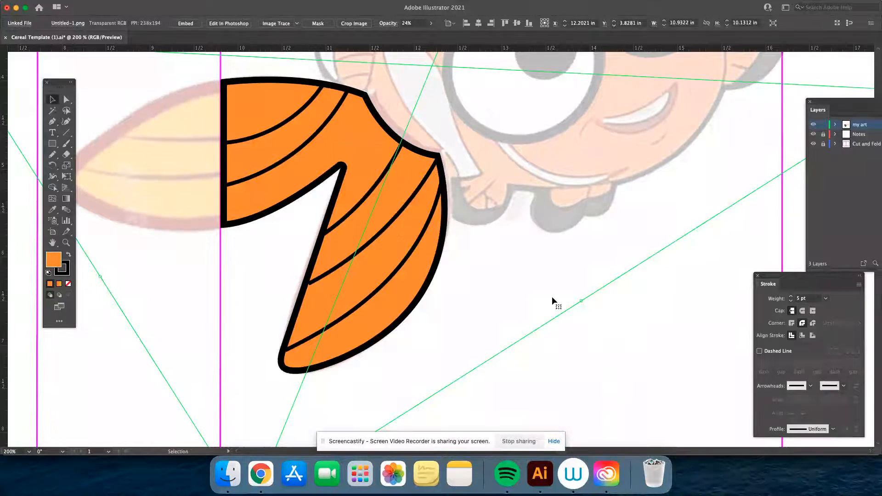
key("super+minus")
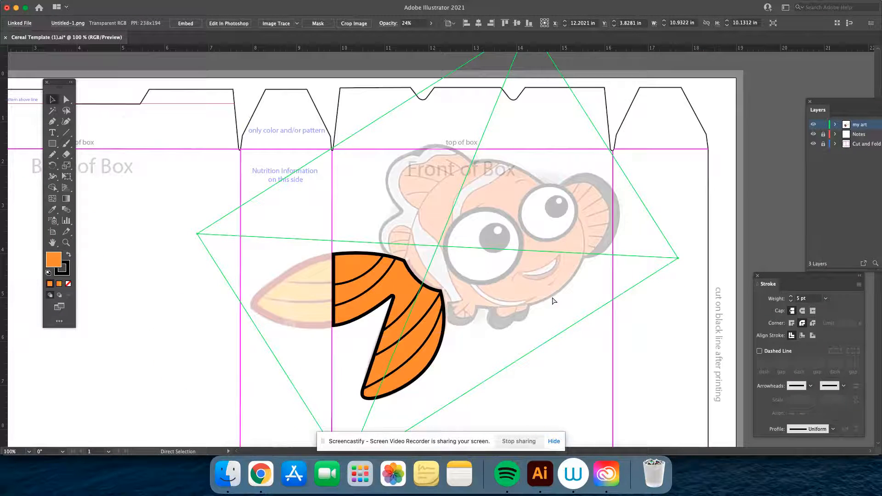
left_click(274, 129)
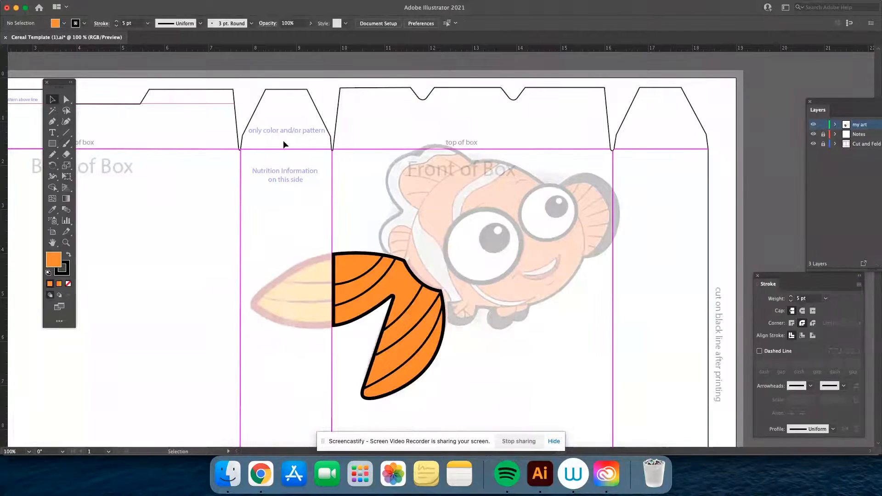
left_click(836, 128)
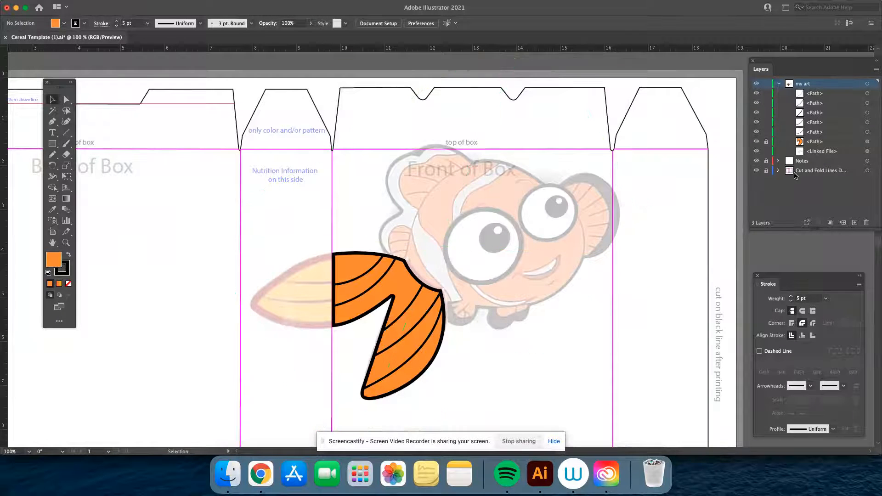
left_click(814, 152)
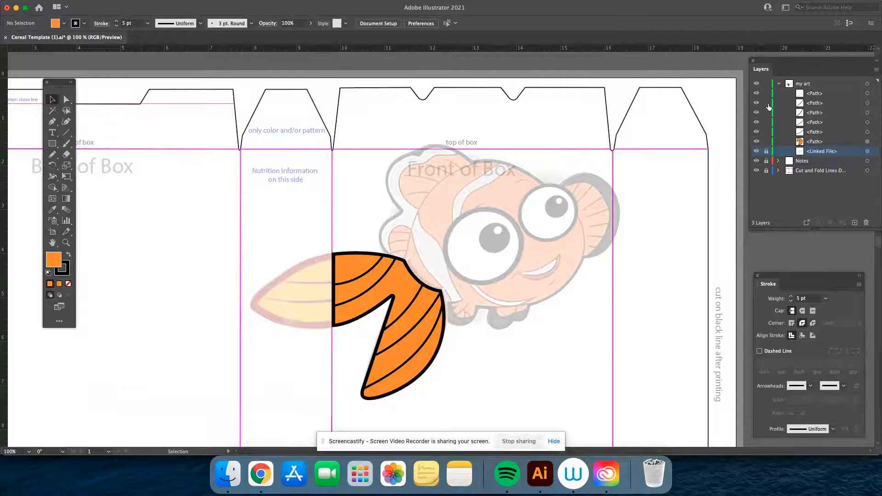
left_click(779, 84)
left_click(825, 86)
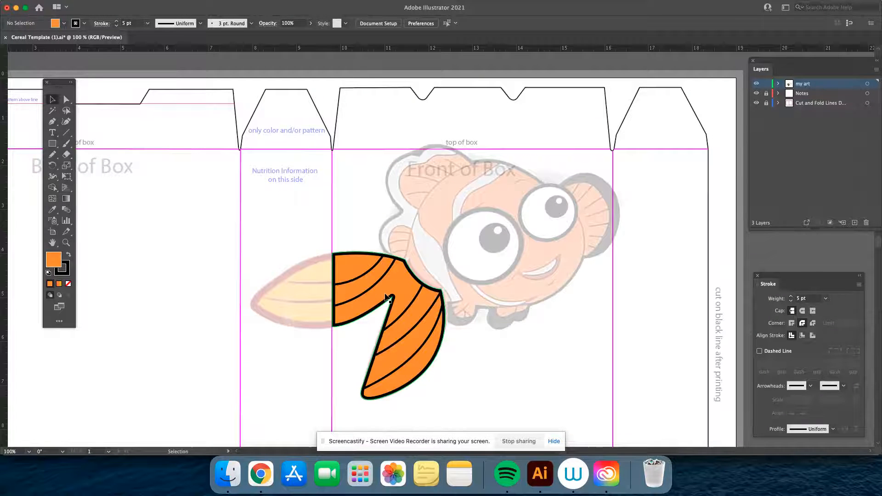
- Trace the fish's outer silhouette and the inner edge of its white-bordered back fins with the Pencil at 5 pt
key("n")
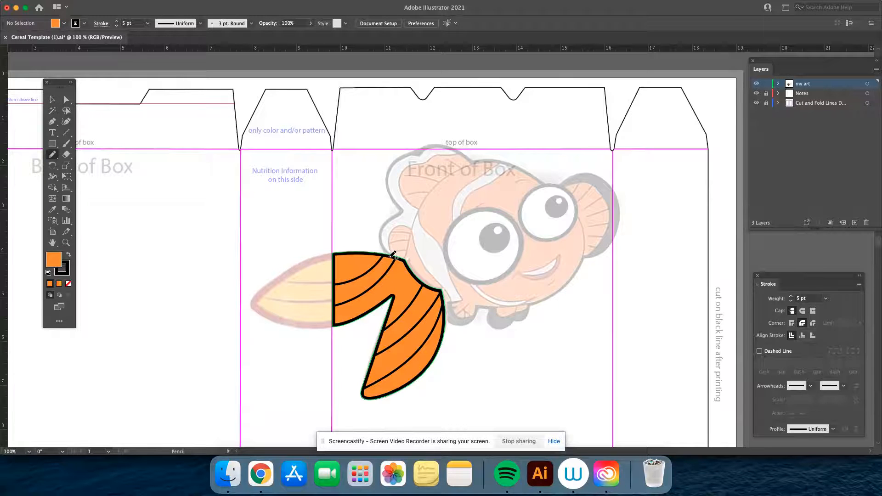
mouse_move(393, 256)
left_mouse_down()
mouse_move(383, 228)
mouse_move(401, 210)
mouse_move(389, 190)
mouse_move(393, 168)
mouse_move(428, 148)
mouse_move(453, 148)
mouse_move(472, 165)
mouse_move(522, 167)
mouse_move(545, 186)
mouse_move(592, 178)
mouse_move(609, 187)
mouse_move(617, 229)
mouse_move(565, 288)
mouse_move(508, 321)
mouse_move(473, 318)
left_mouse_up()
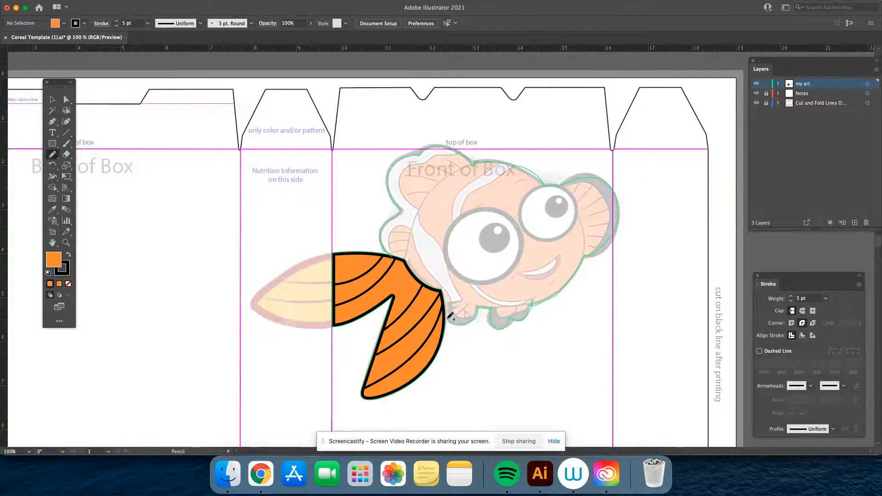
left_click_drag(449, 315, 448, 316)
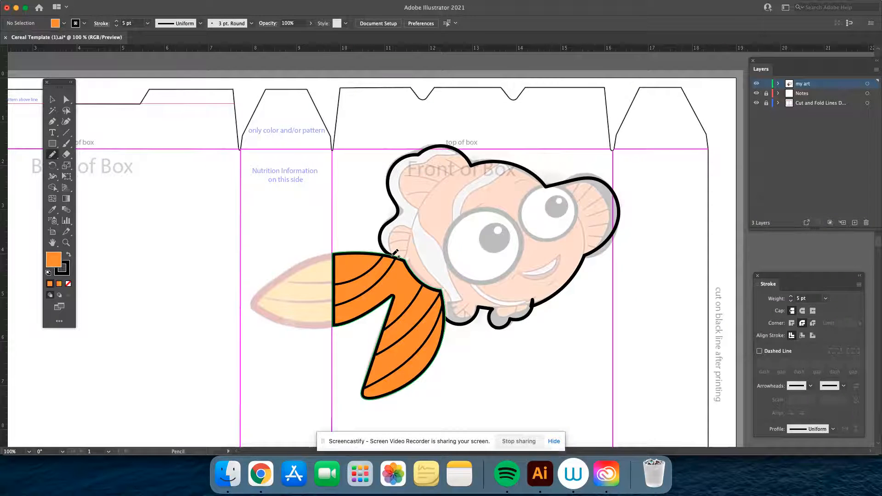
mouse_move(391, 249)
left_mouse_down()
mouse_move(390, 236)
mouse_move(422, 207)
mouse_move(403, 185)
mouse_move(417, 162)
mouse_move(445, 153)
mouse_move(466, 159)
left_mouse_up()
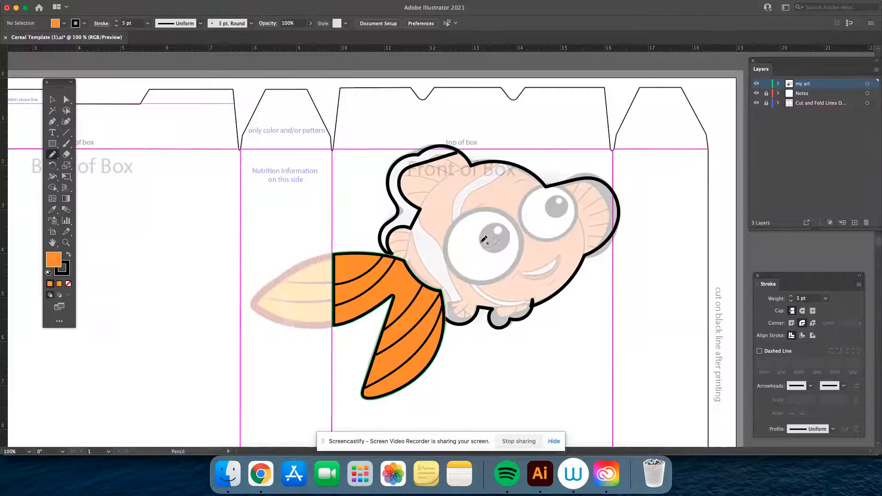
- Trace the body's back edge with the Pencil, from the small rear fin up past the upper back fin
left_click_drag(406, 256, 417, 222)
left_click_drag(473, 163, 474, 162)
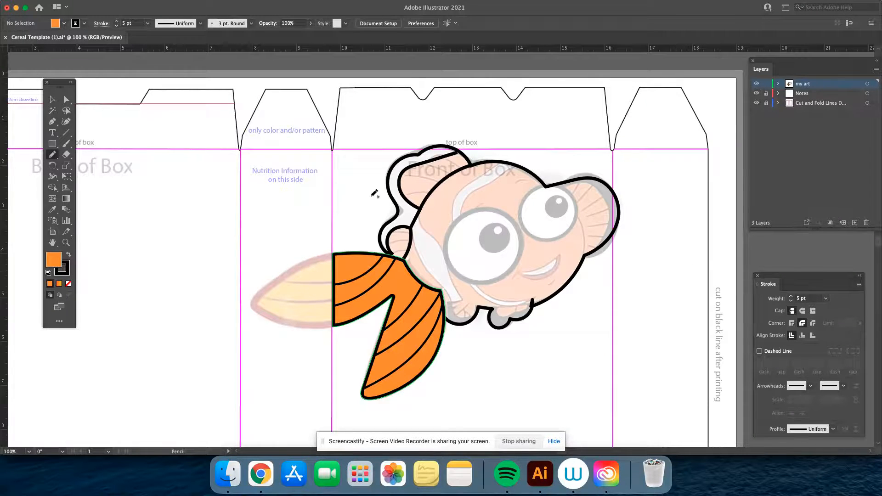
- Draw an ellipse about 1.67 by 1.57 in and move it over the fish's larger eye
left_click(52, 145)
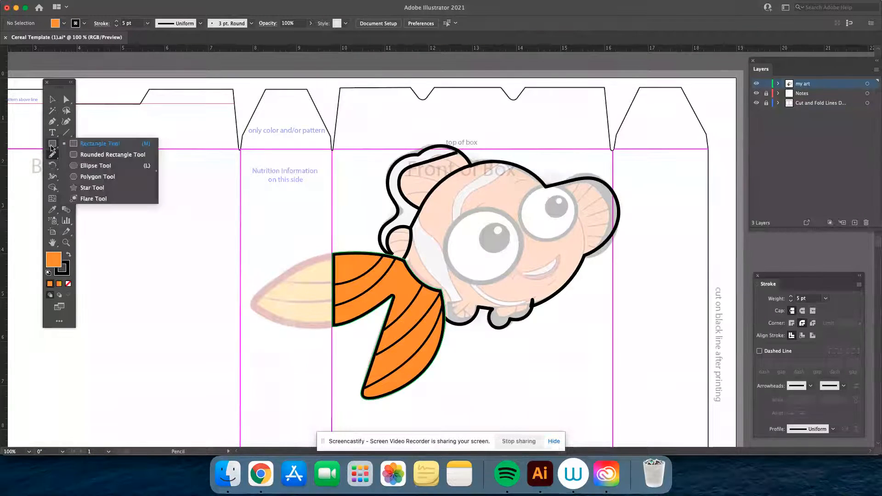
left_click(97, 166)
left_click_drag(451, 266, 526, 210)
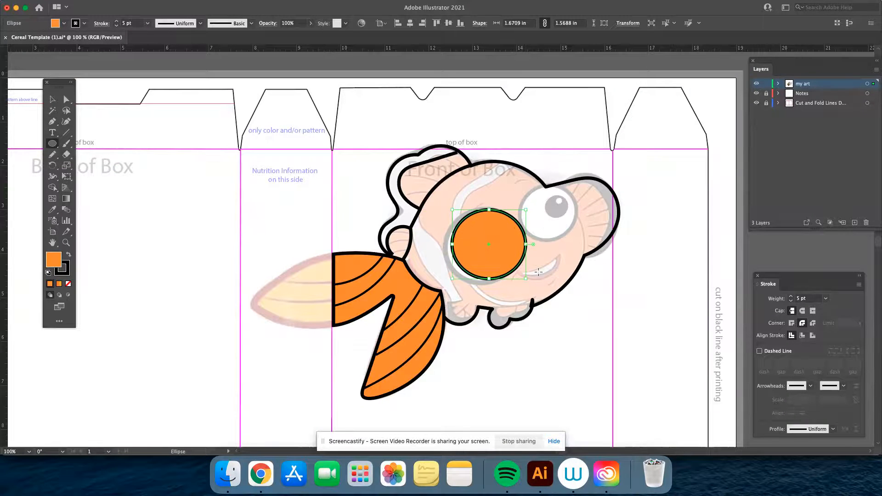
key("v")
left_click_drag(505, 252, 505, 255)
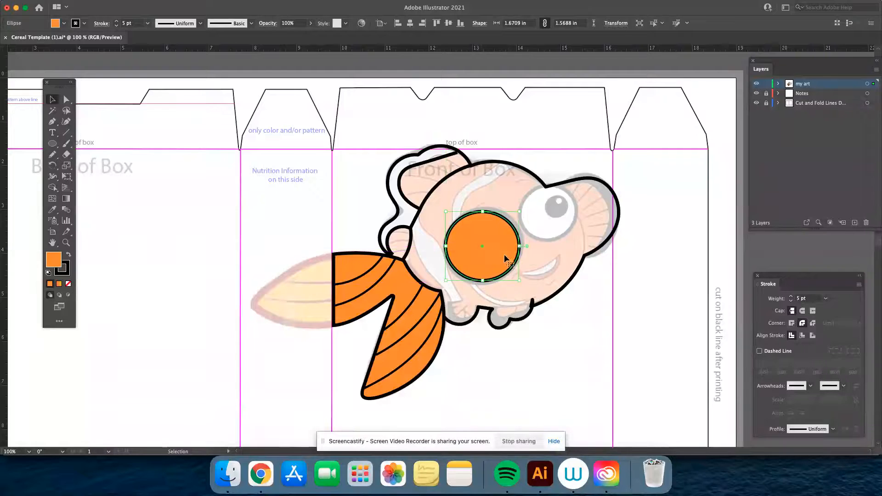
- Fill the large eye's ellipse with white and clear the selection
left_click(64, 23)
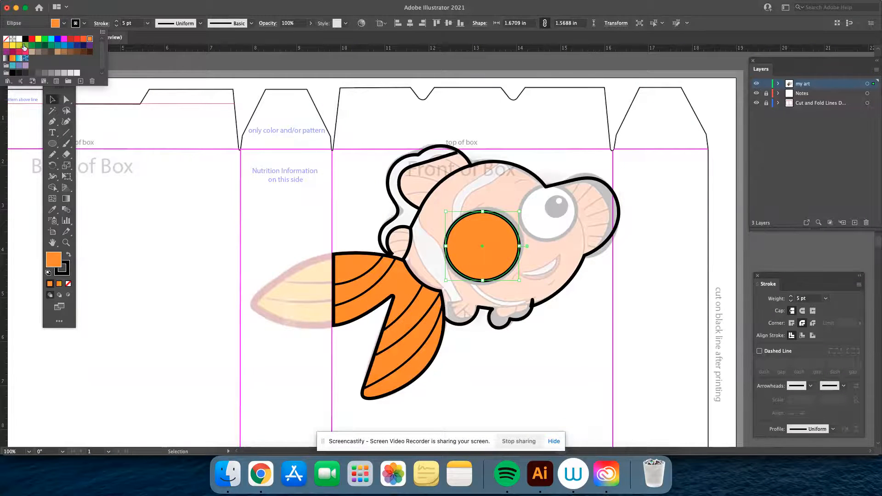
left_click(19, 38)
left_click(561, 330)
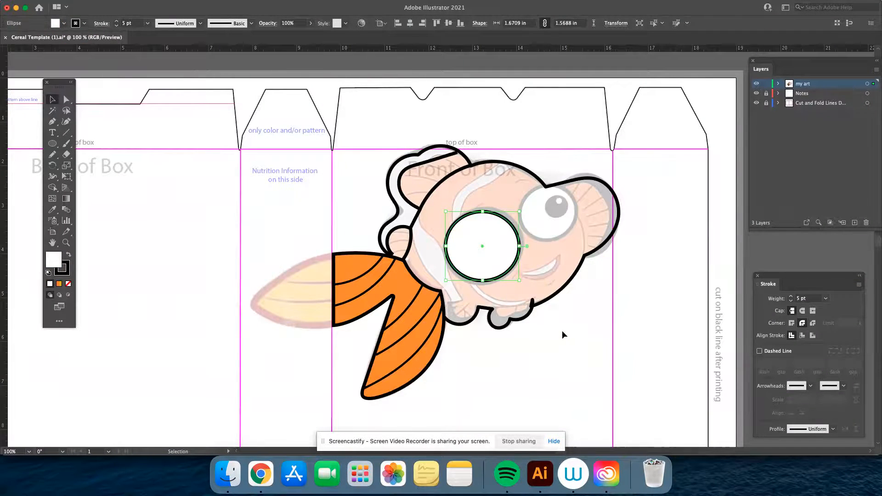
left_click(548, 290)
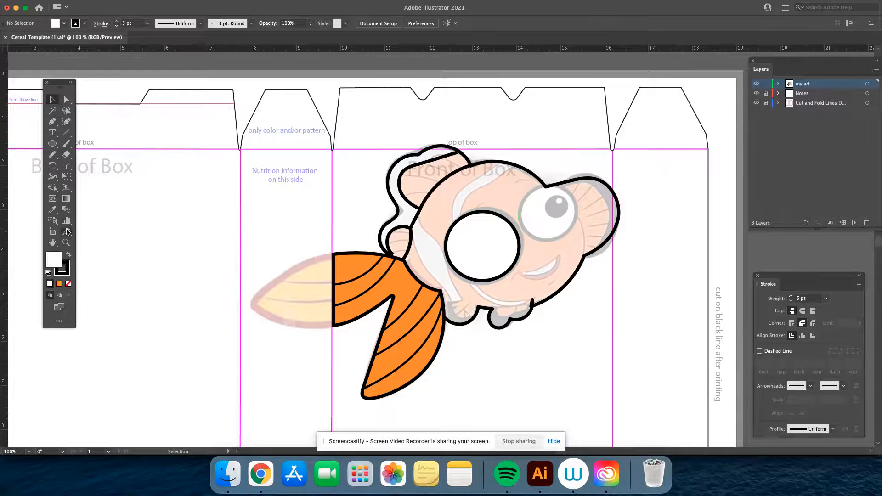
- Draw a pupil circle about 0.57 in wide inside the large eye, with no stroke and a black fill
left_click(51, 144)
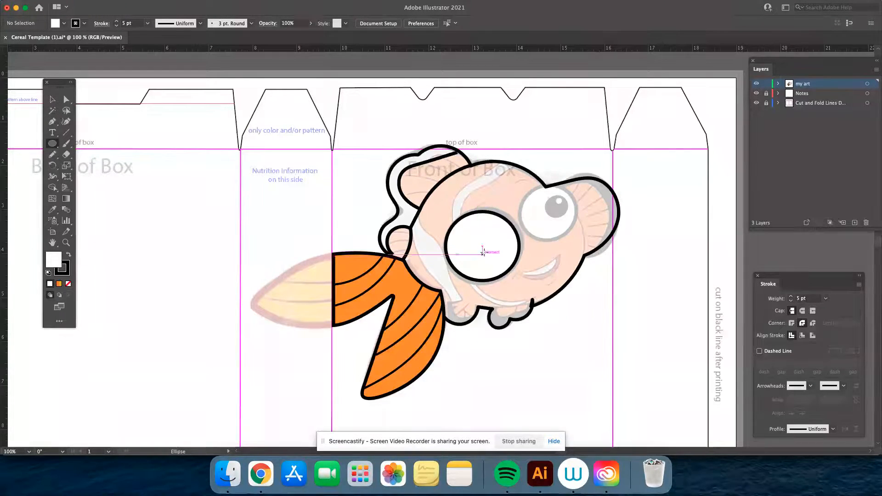
left_click_drag(490, 252, 516, 226)
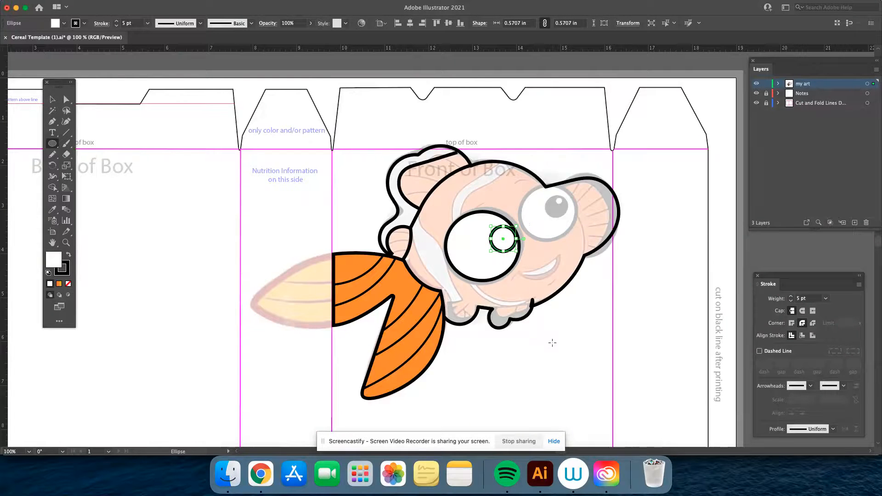
left_click(84, 23)
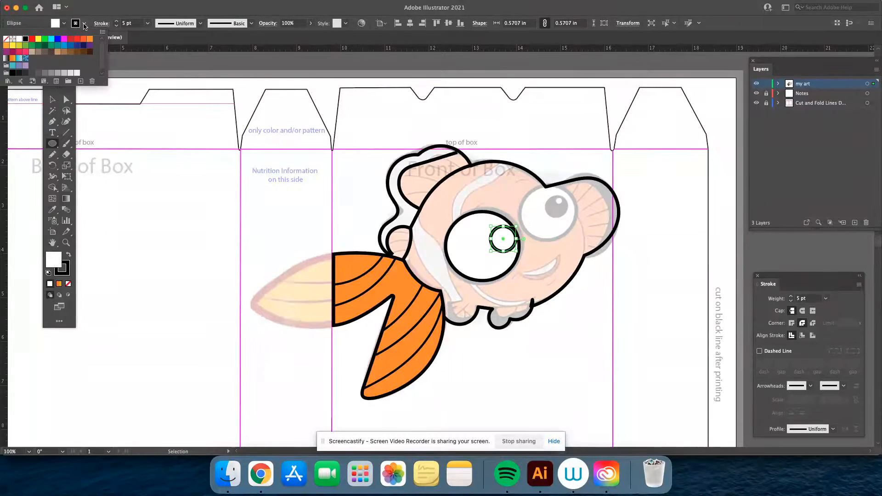
left_click(6, 40)
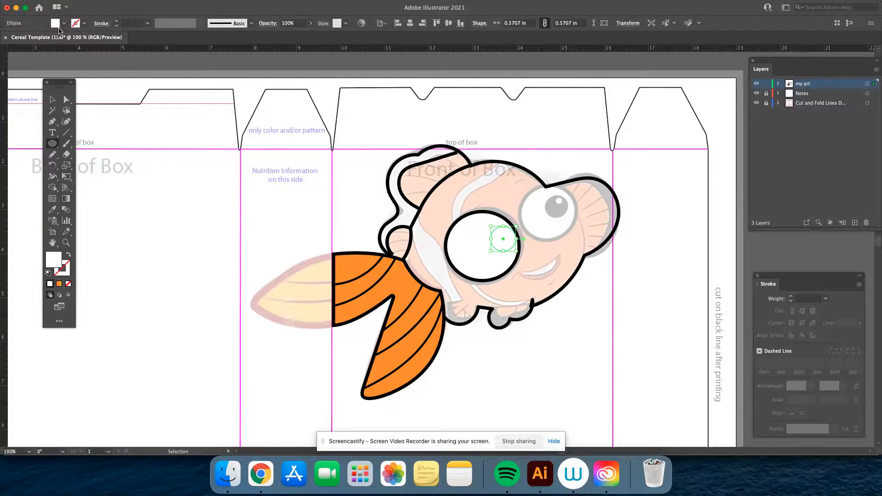
left_click(63, 24)
left_click(21, 40)
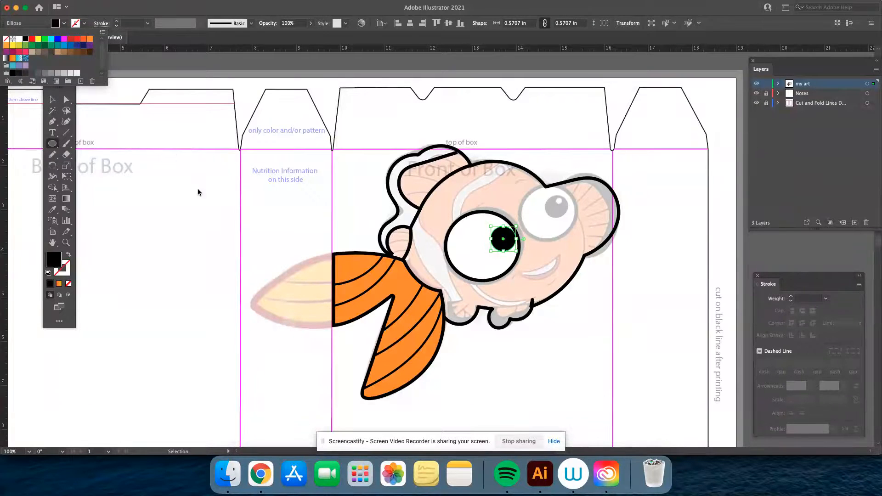
- Enlarge the black pupil, undo the stray tiny ellipse, and move the pupil toward the eye's upper-right edge
mouse_move(491, 251)
left_mouse_down()
mouse_move(480, 265)
mouse_move(509, 244)
left_mouse_up()
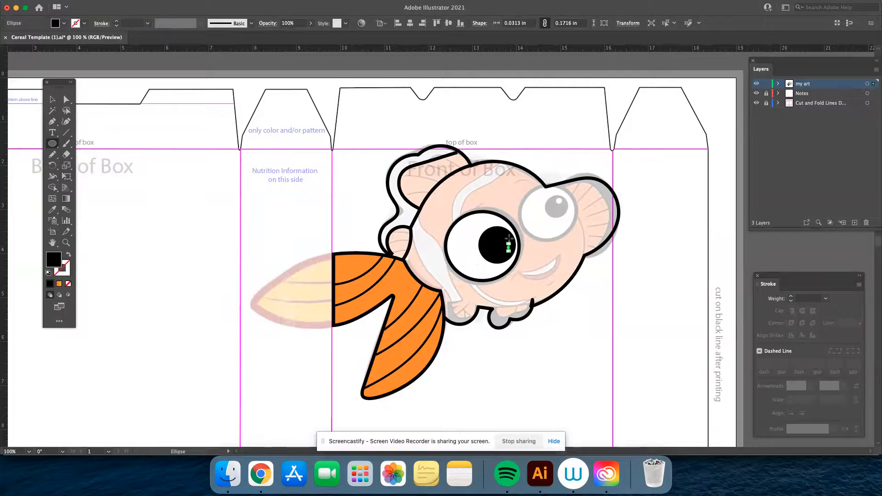
key("ctrl+z")
key("v")
left_click_drag(509, 245, 511, 237)
left_click(544, 342)
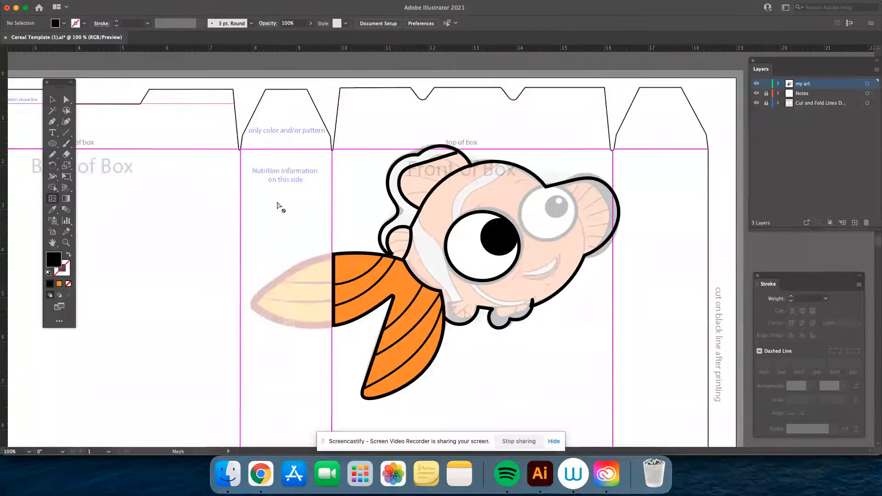
- Draw a highlight circle about 0.17 in wide near the top of the pupil, fill it white, and deselect it
left_click(53, 144)
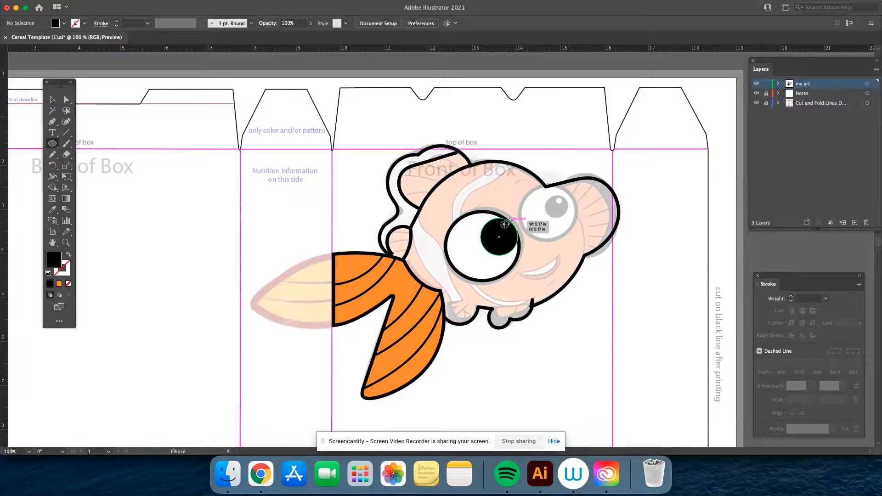
left_click_drag(501, 220, 508, 228)
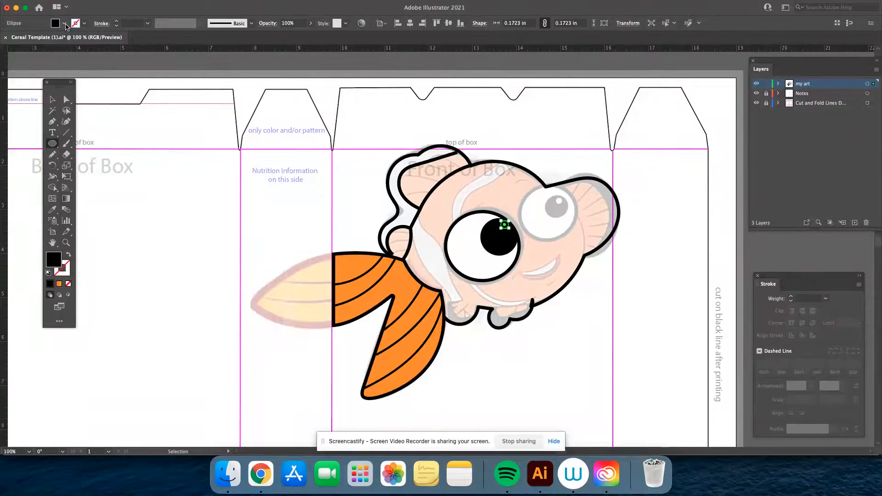
left_click(64, 22)
left_click(20, 39)
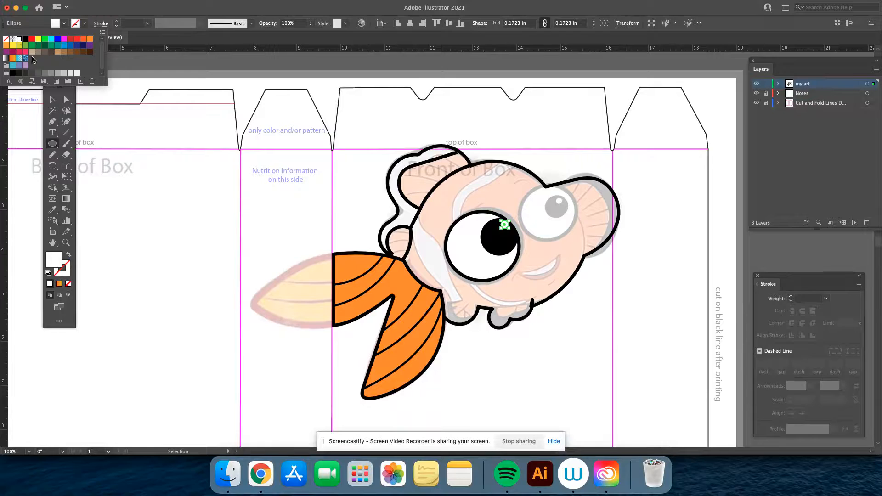
left_click(204, 229)
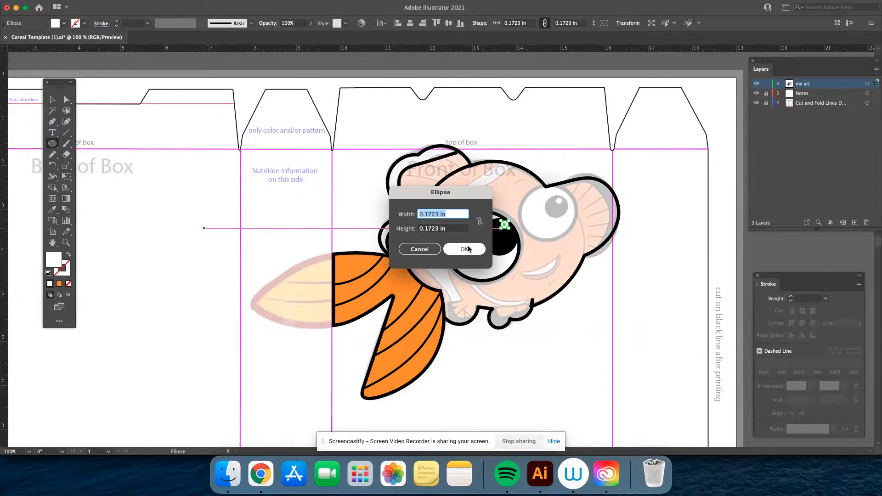
left_click(432, 250)
left_click(53, 99)
left_click(524, 346)
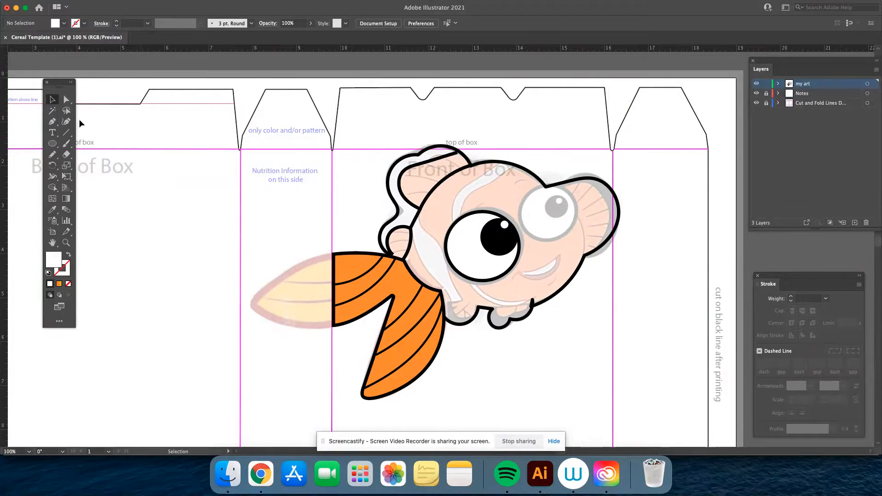
- Review the Pencil and Paintbrush tool options without changing them, leaving the Paintbrush active
left_click(54, 143)
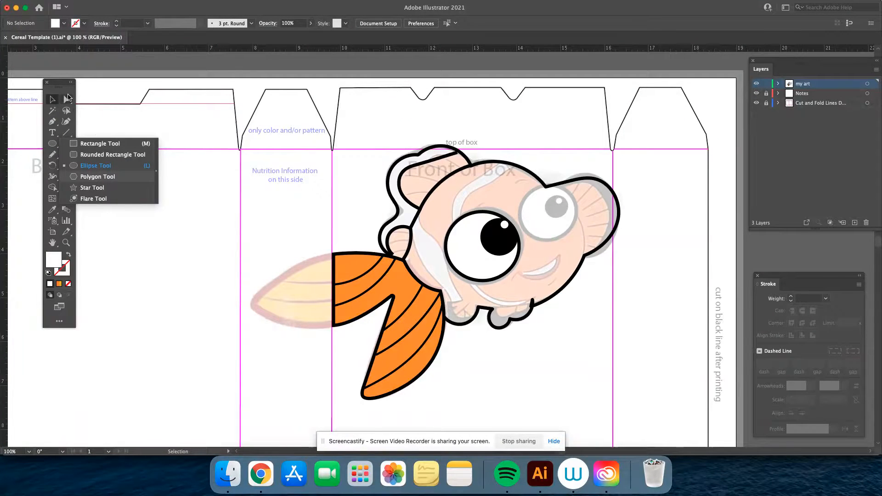
left_click(85, 64)
left_click(52, 122)
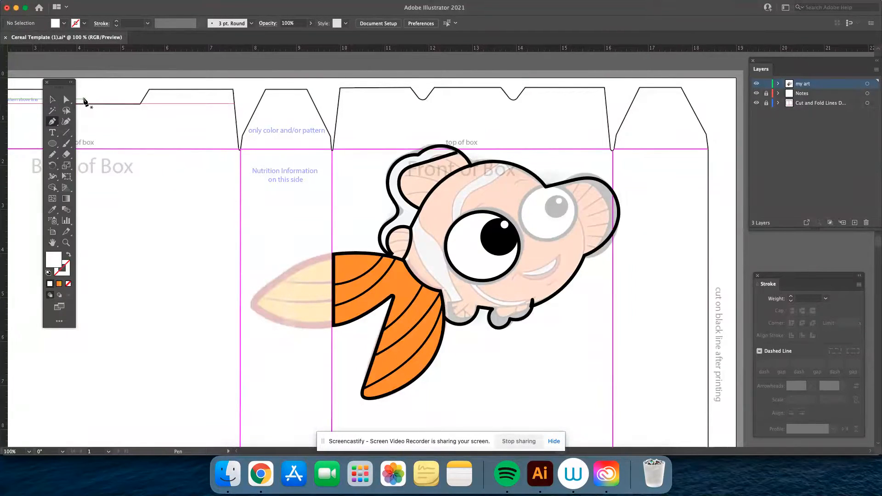
left_click(53, 155)
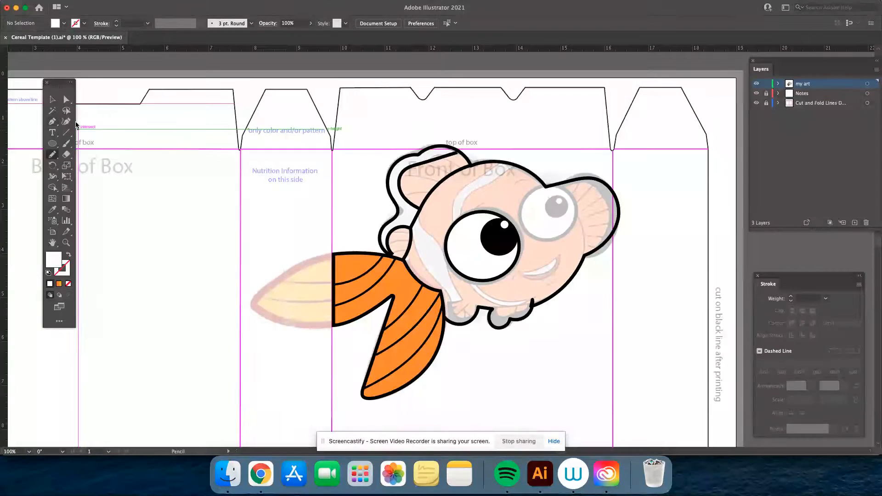
double_click(54, 156)
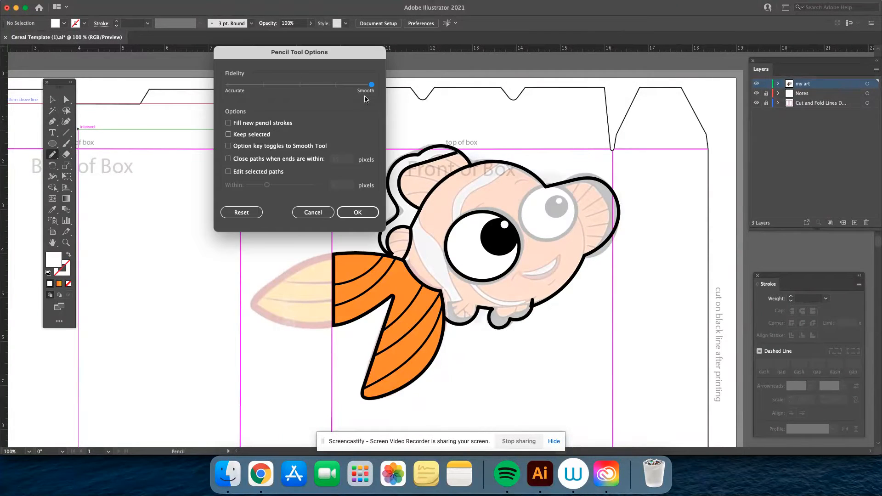
left_click(313, 212)
left_click(67, 144)
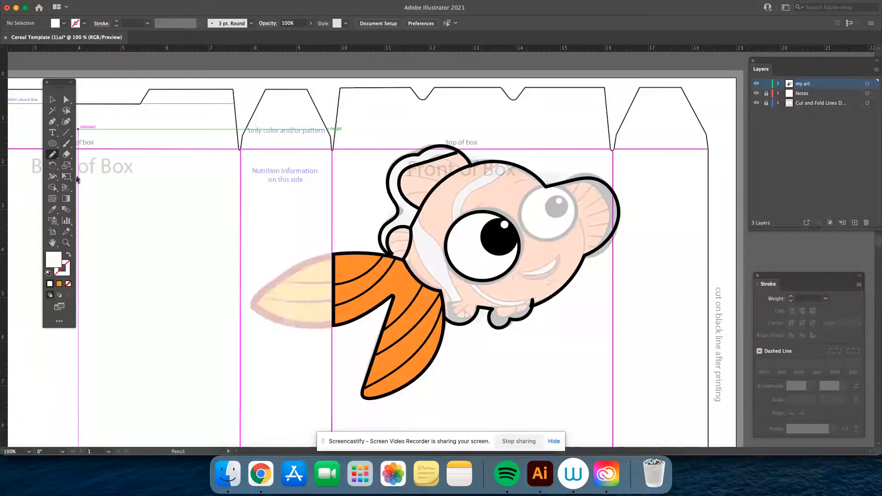
left_click(67, 144)
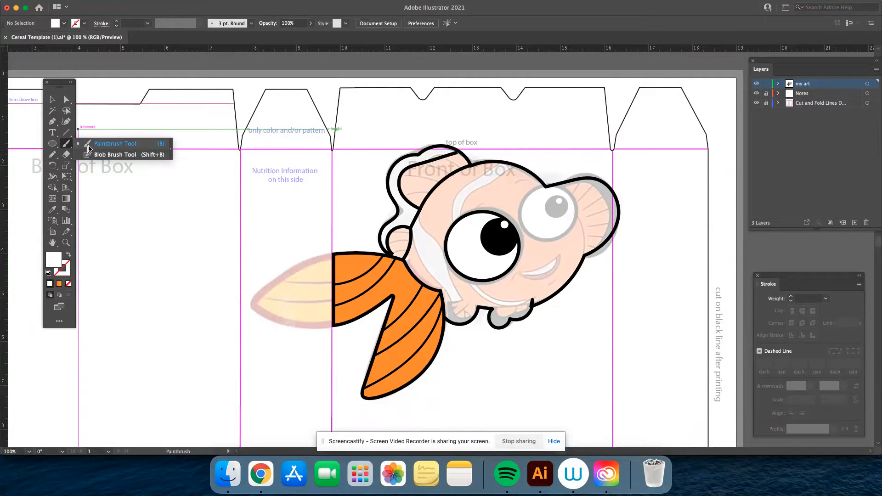
double_click(67, 144)
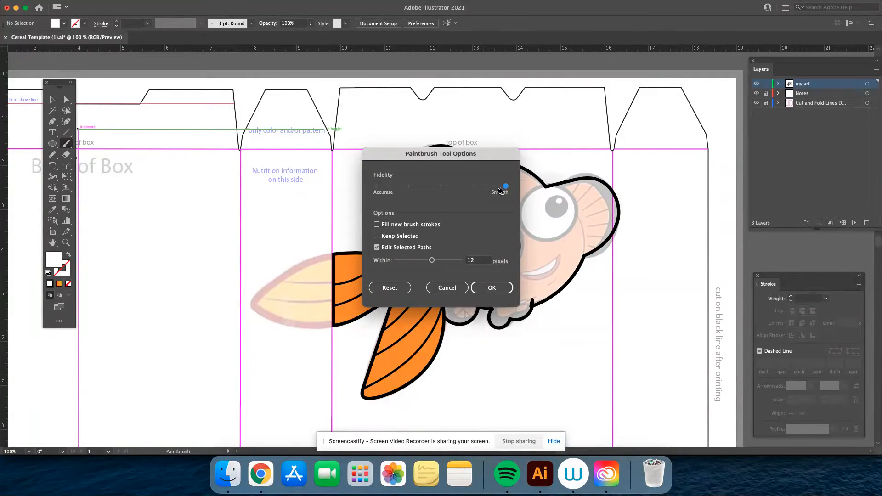
left_click(447, 288)
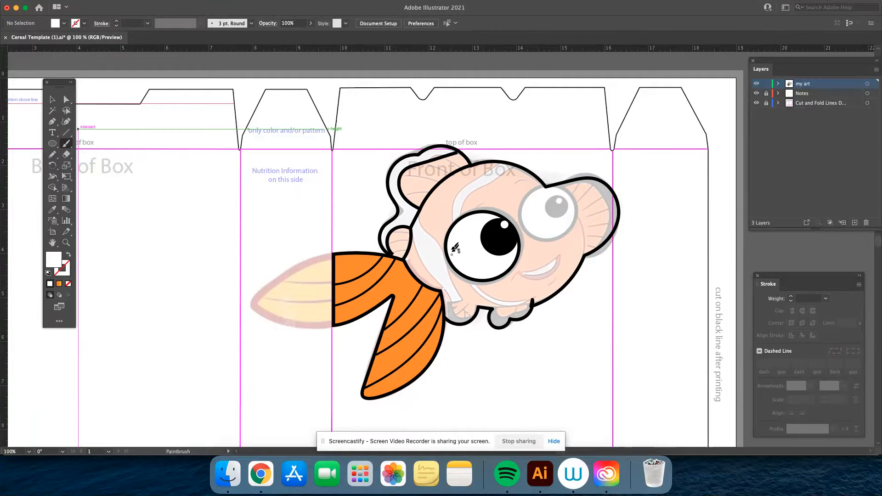
- Set the fill for new artwork to the light blue gradient swatch with nothing selected
left_click_drag(461, 317, 410, 270)
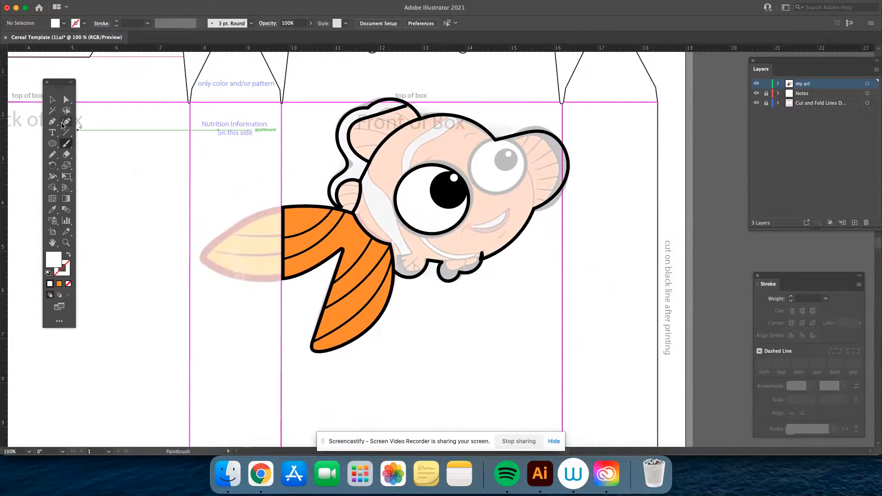
left_click(74, 23)
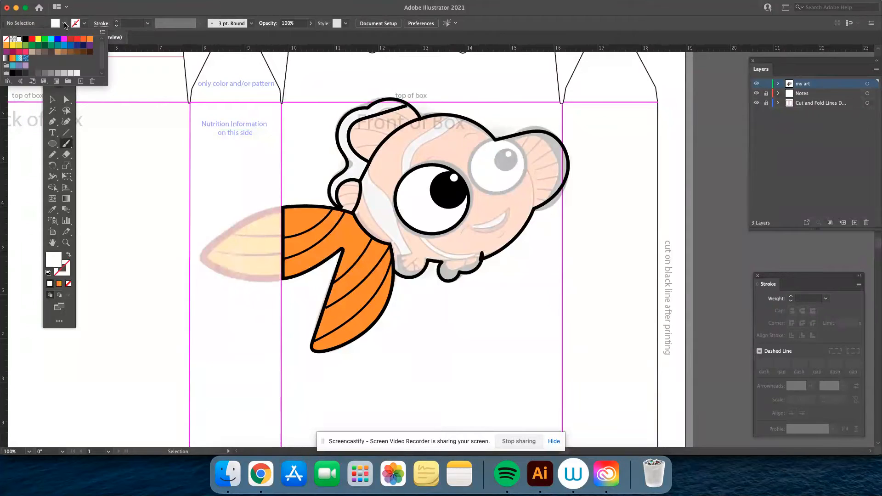
left_click(20, 57)
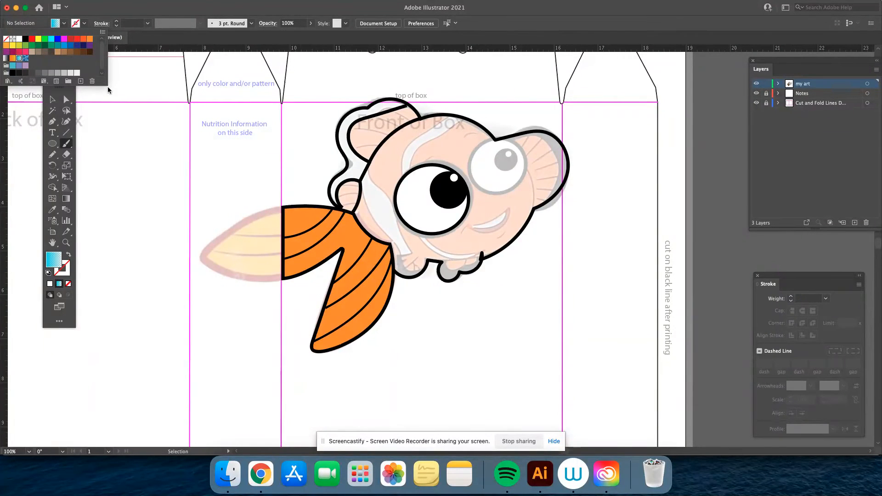
left_click_drag(104, 83, 119, 189)
left_click(274, 12)
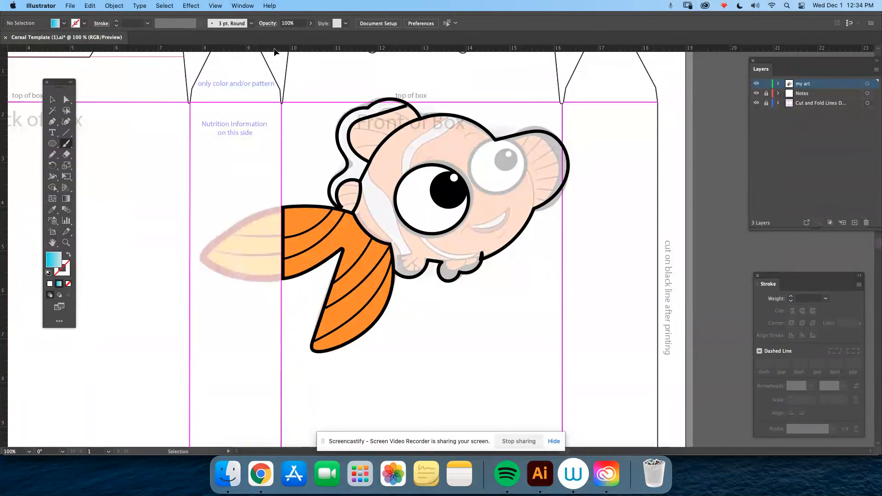